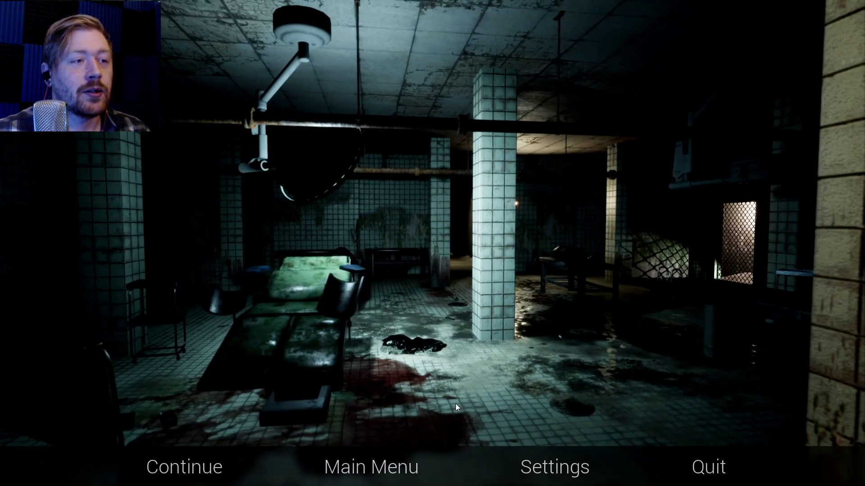
Look through the graphics settings, then resume the game
left_click(525, 464)
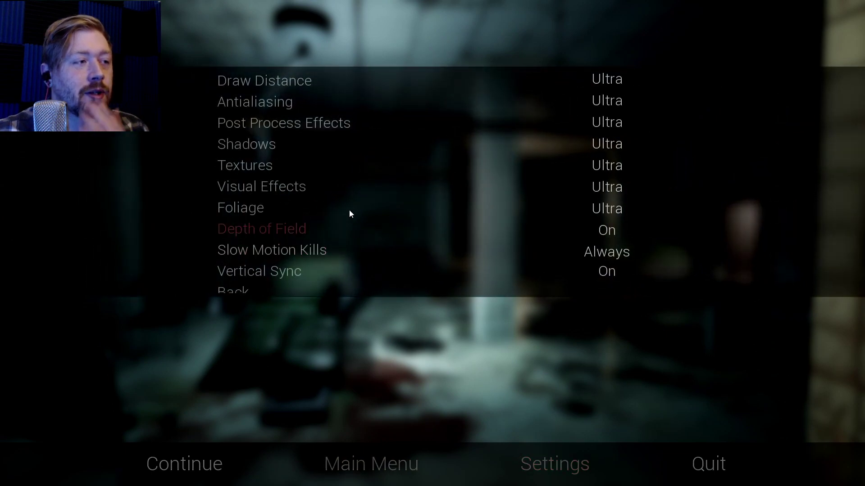
left_click(242, 292)
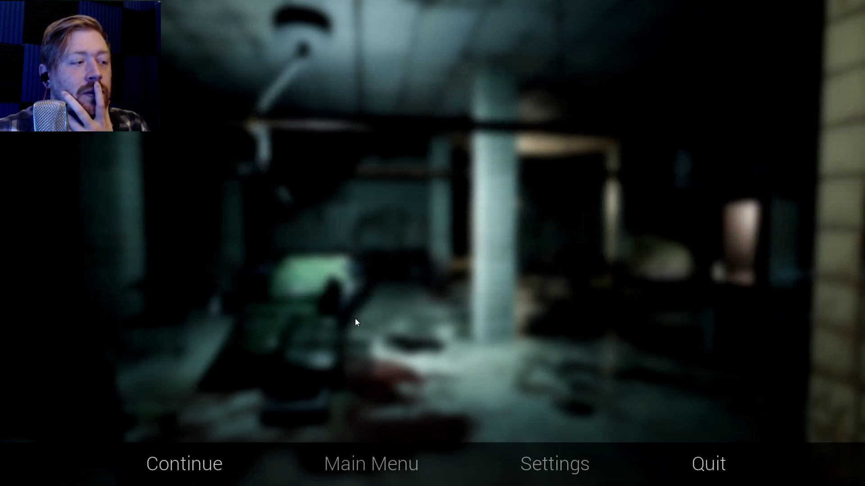
key("Escape")
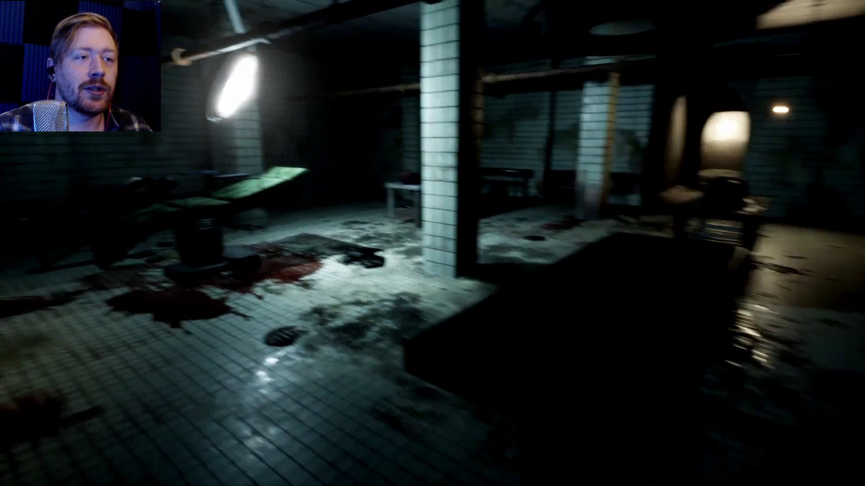
Walk past the operating chair to the black bag and examine the lit table's items
key("w")
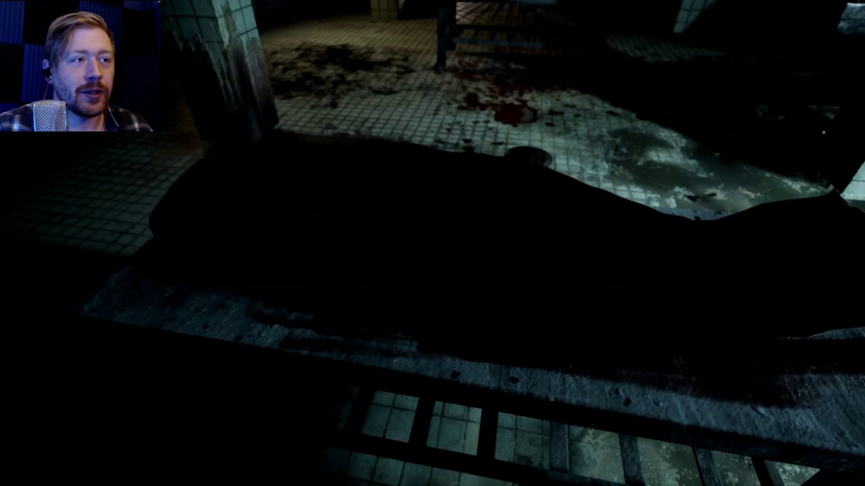
key("w")
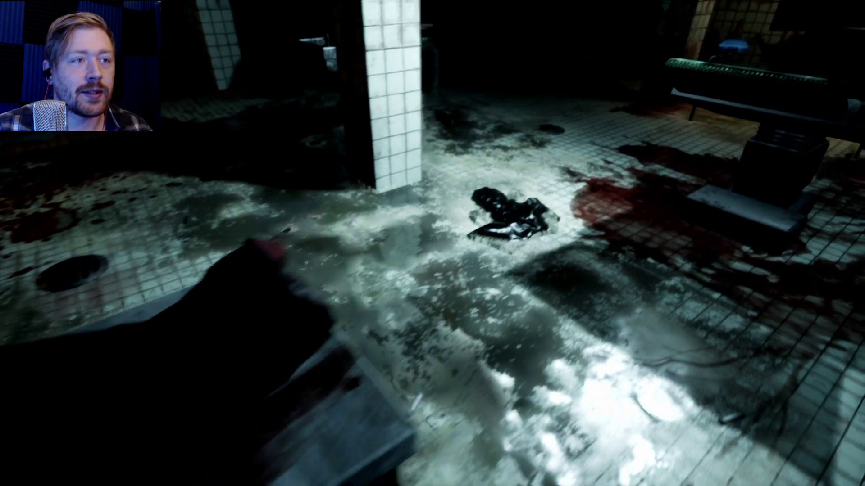
key("w")
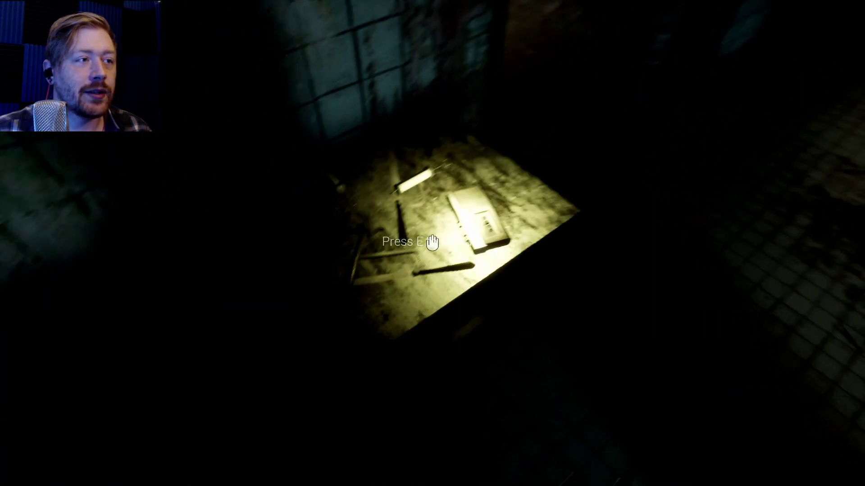
key("e")
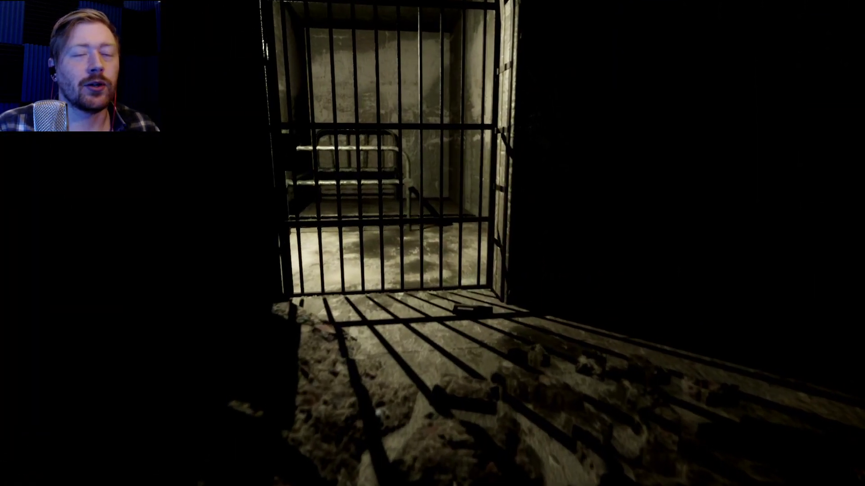
Swing the cell gate open and walk through the stone archway and corridor
key("w")
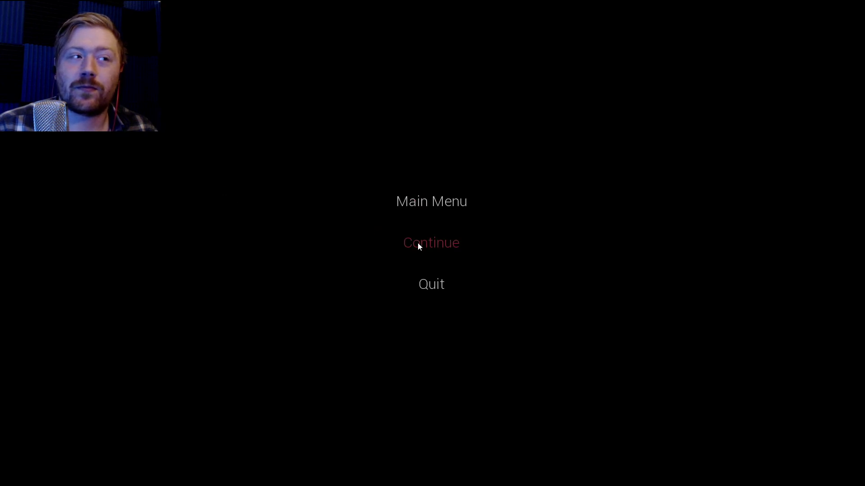
left_click(418, 246)
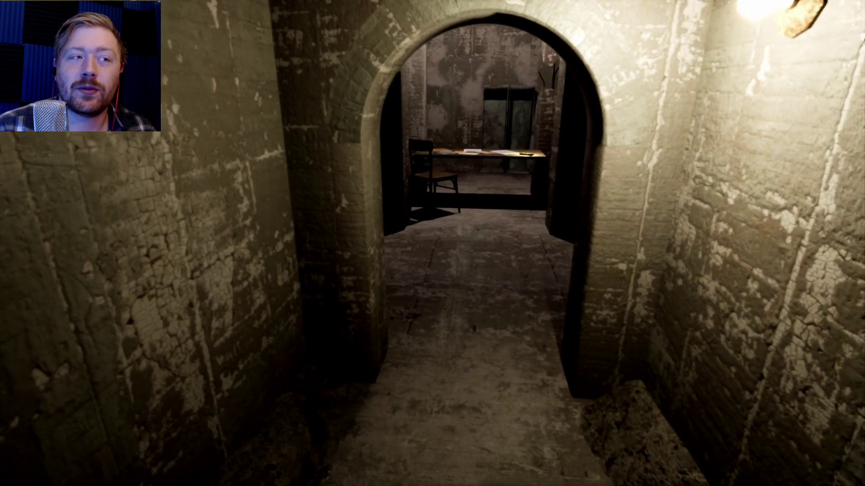
key("w")
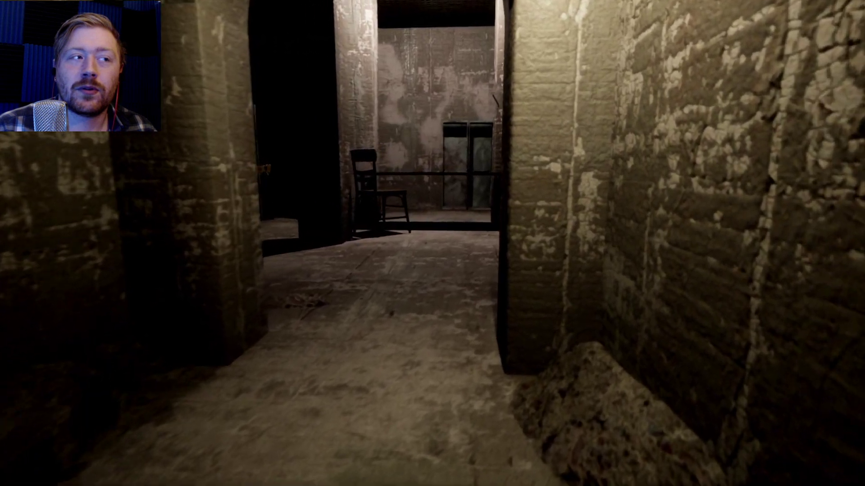
key("w")
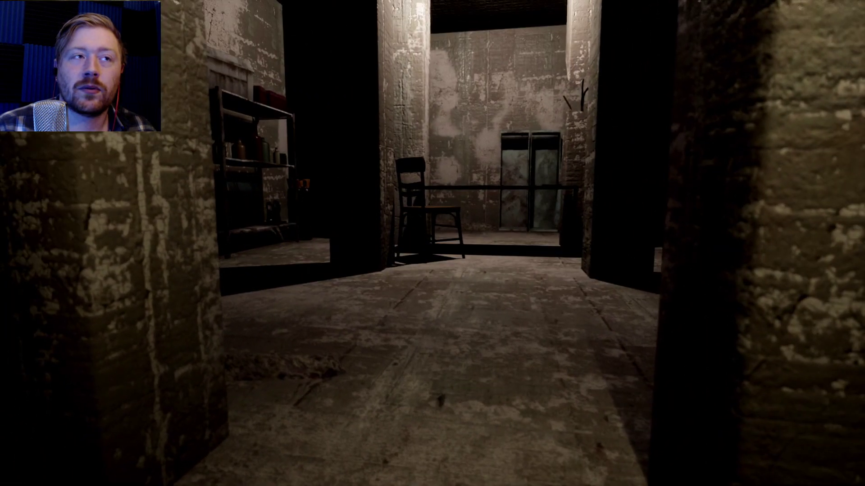
key("w")
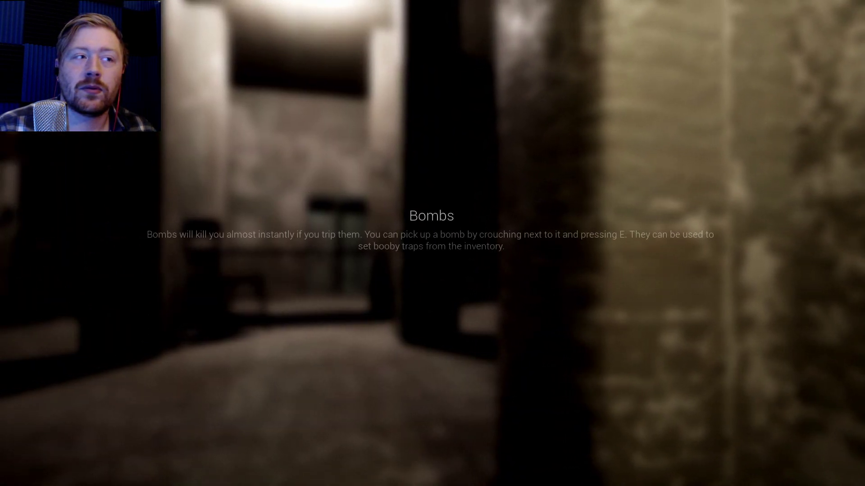
key("w")
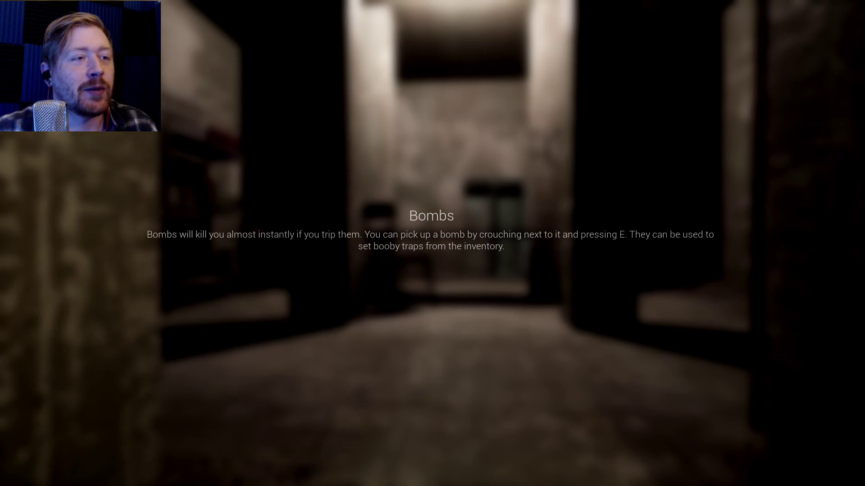
key("w")
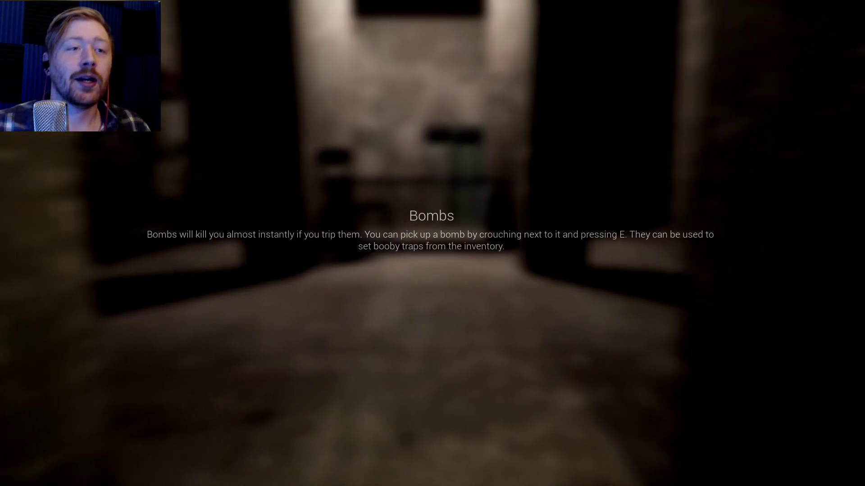
key("w")
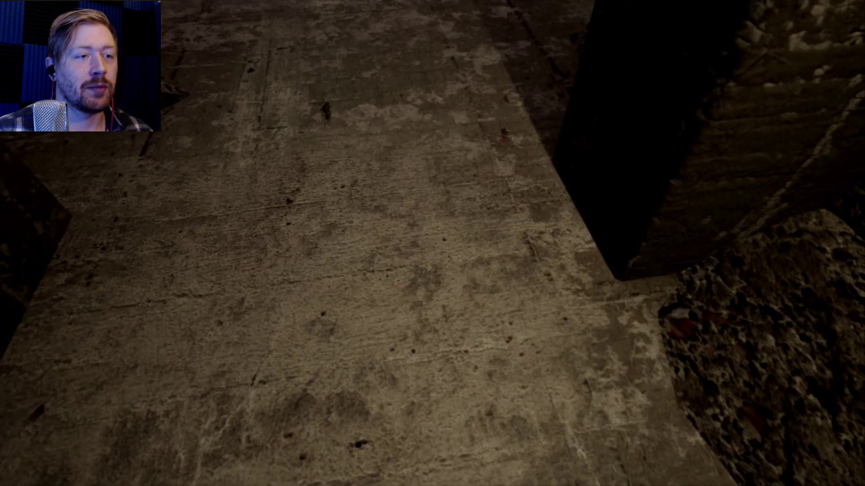
key("w")
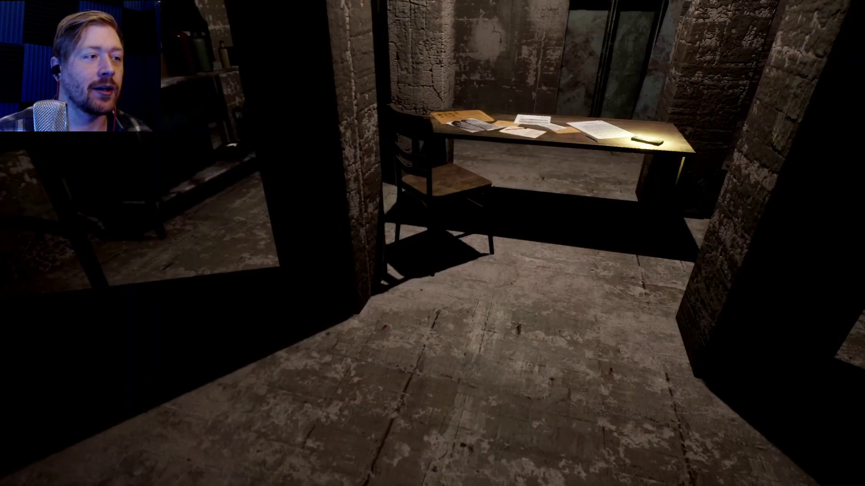
Read the research notes and documents on the papered desk
key("w")
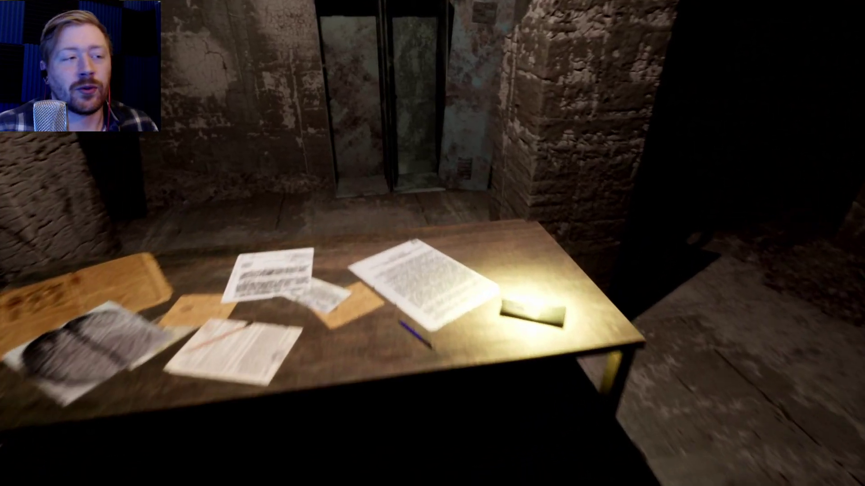
key("w")
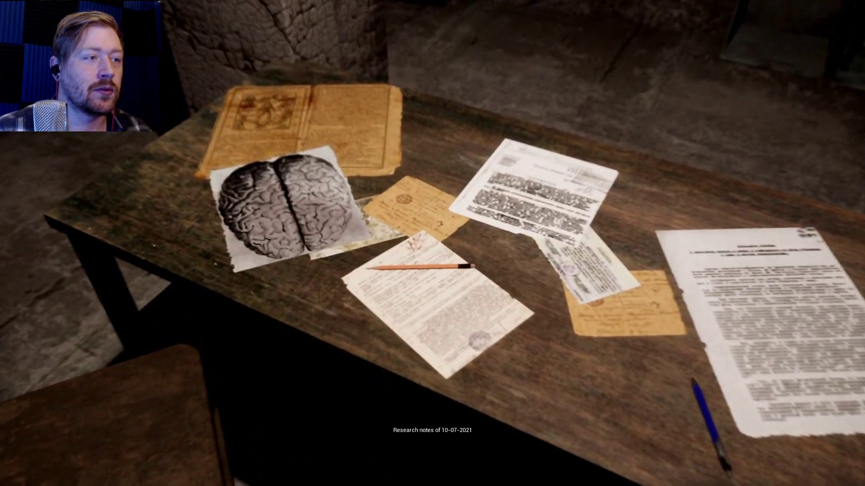
key("e")
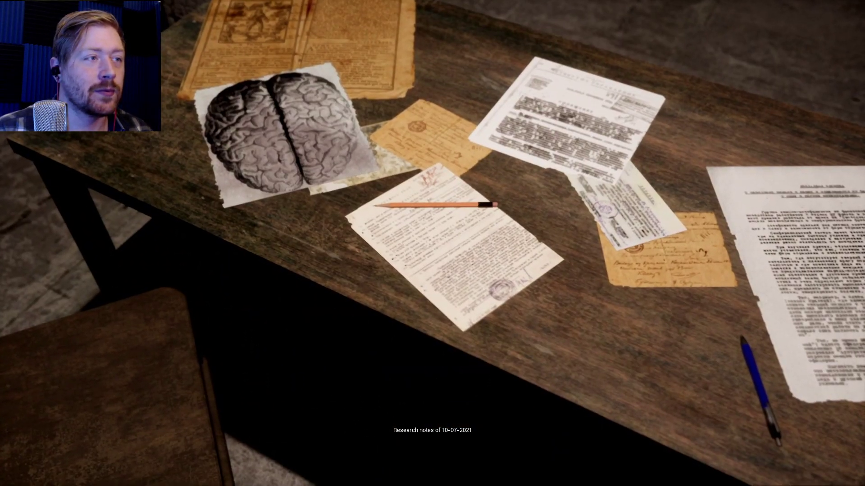
key("e")
key("e")
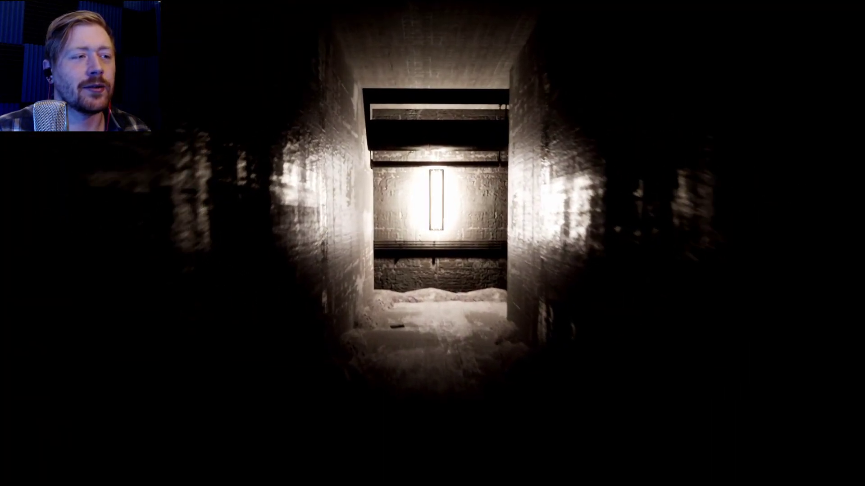
Pick up the small object from the lit room's floor
key("w")
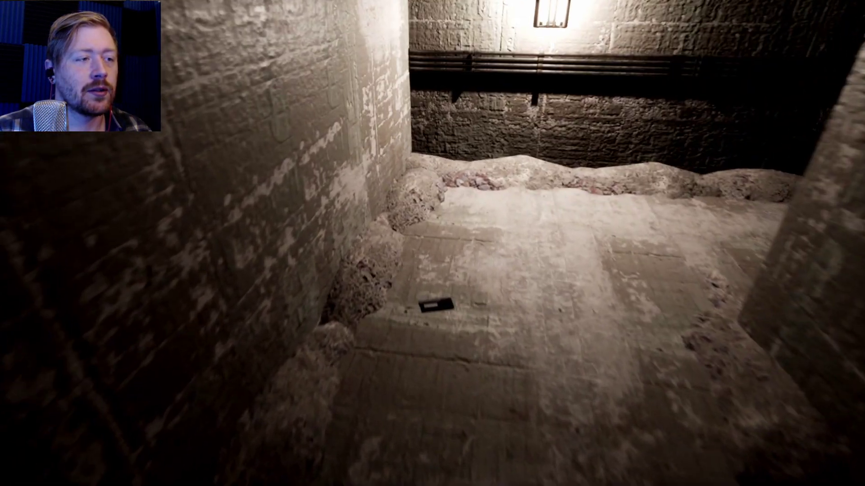
key("w")
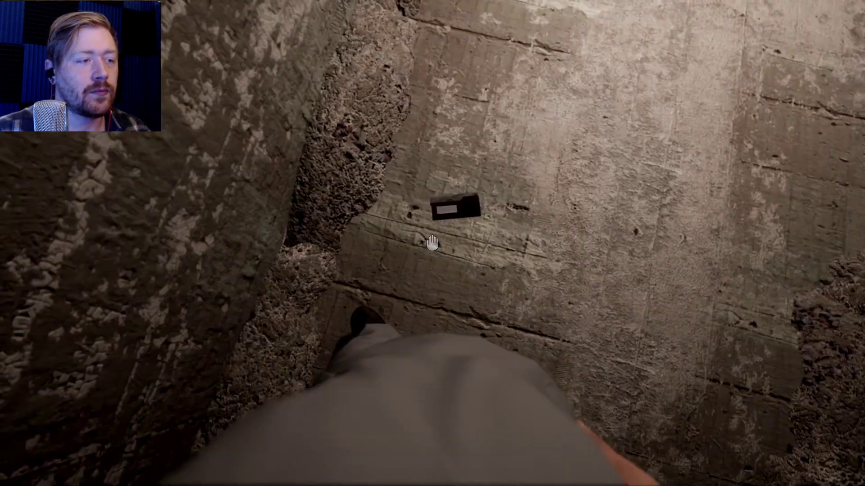
left_click(432, 243)
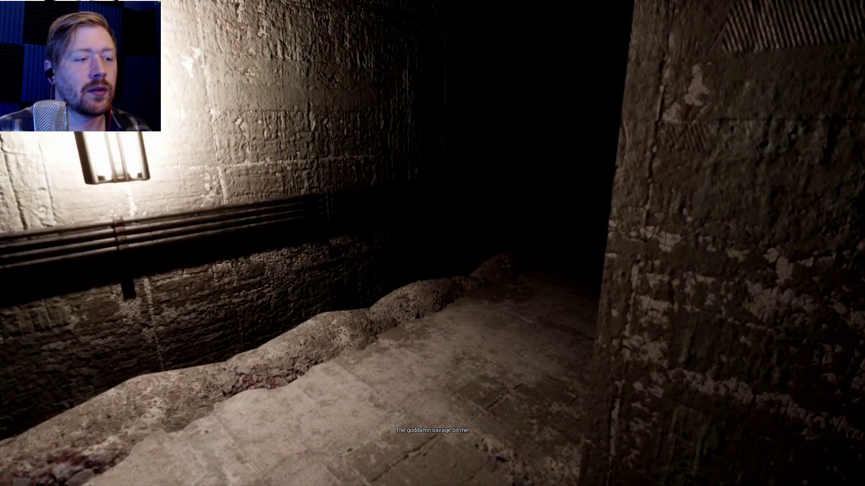
key("w")
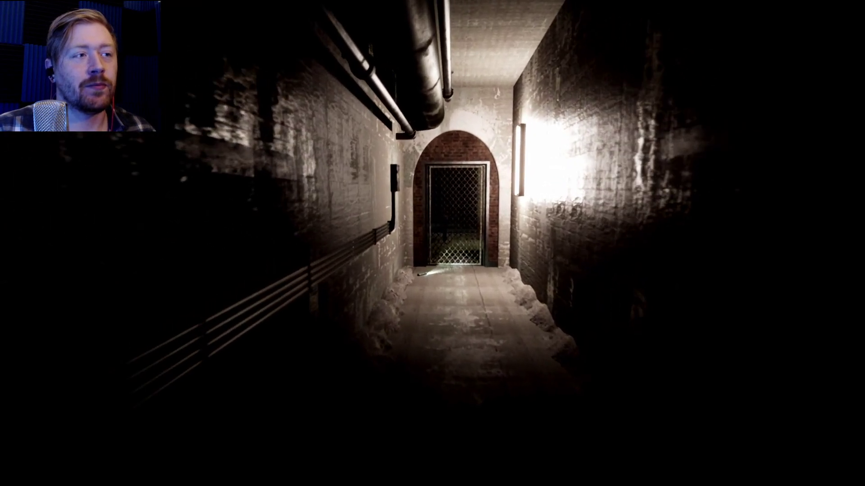
Pick up the flashlight beside the caged door and switch it on
key("w")
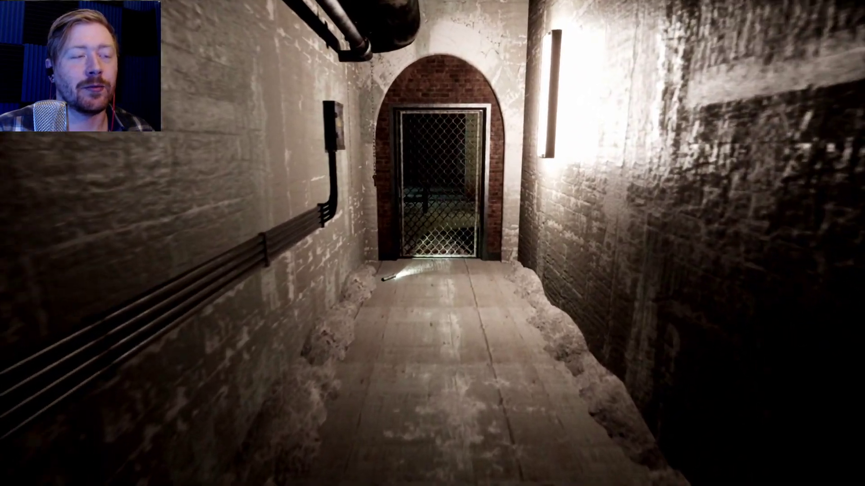
key("w")
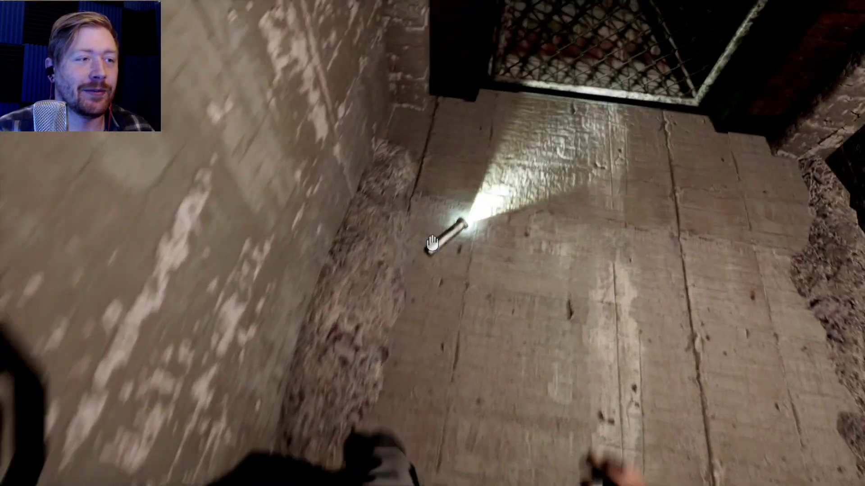
left_click(433, 244)
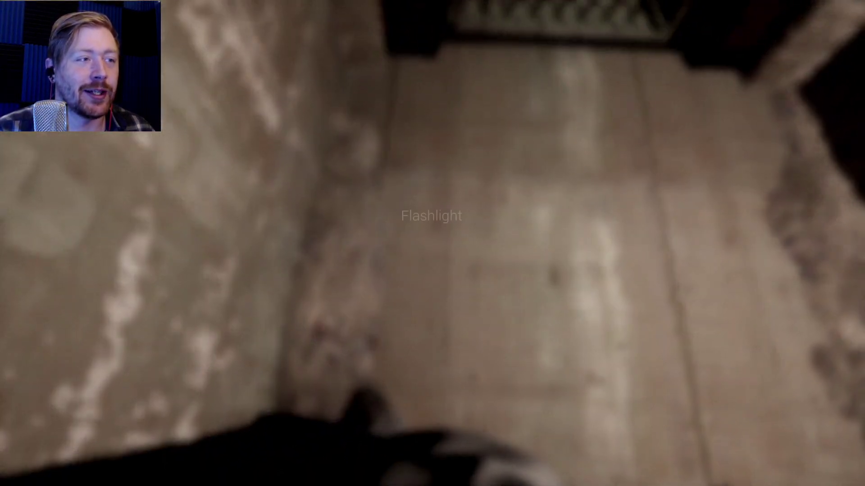
key("f")
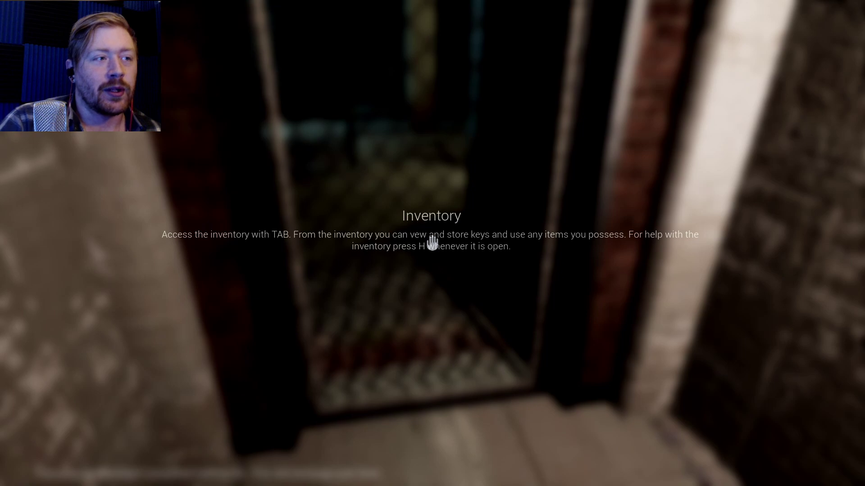
Pass the caged doorway and store the Disused Maintenance Key on the keyring
key("Tab")
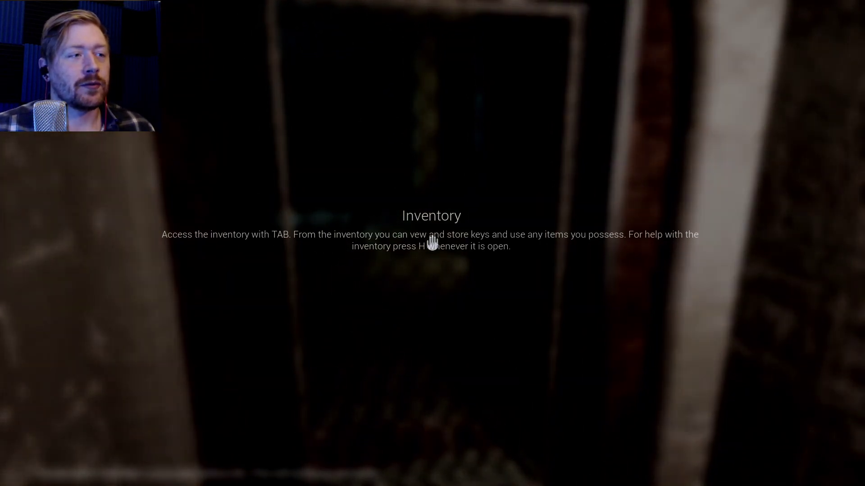
key("Tab")
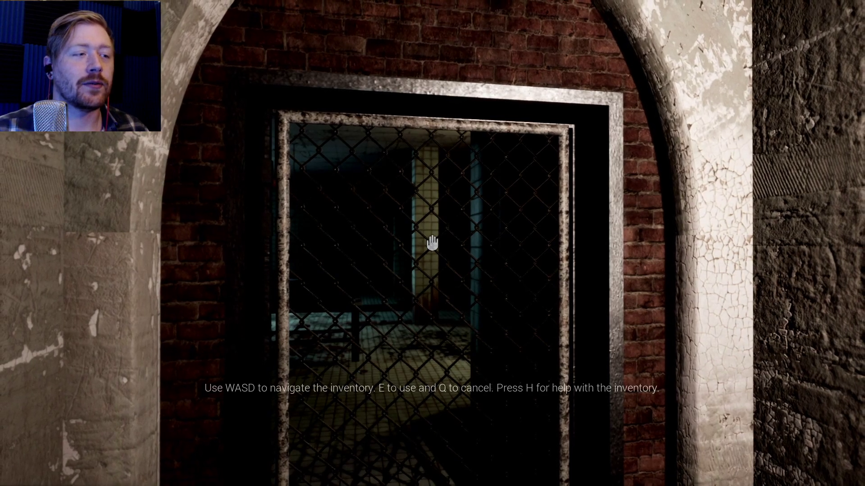
key("w")
key("w")
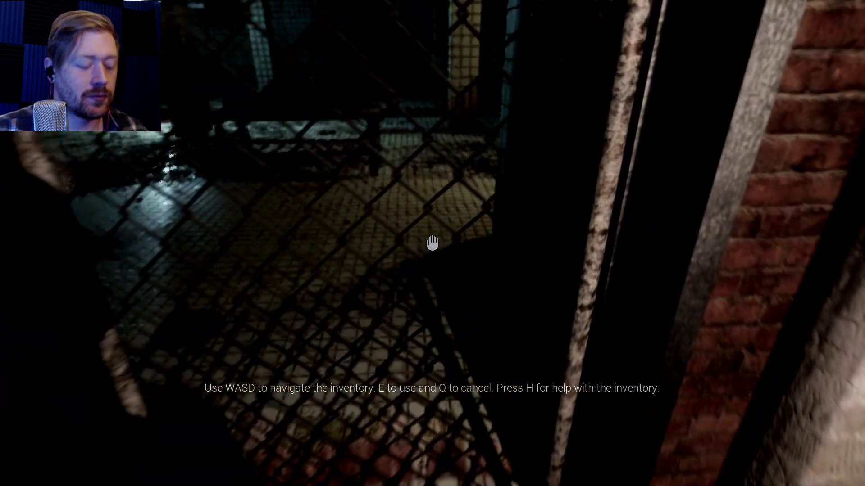
key("Tab")
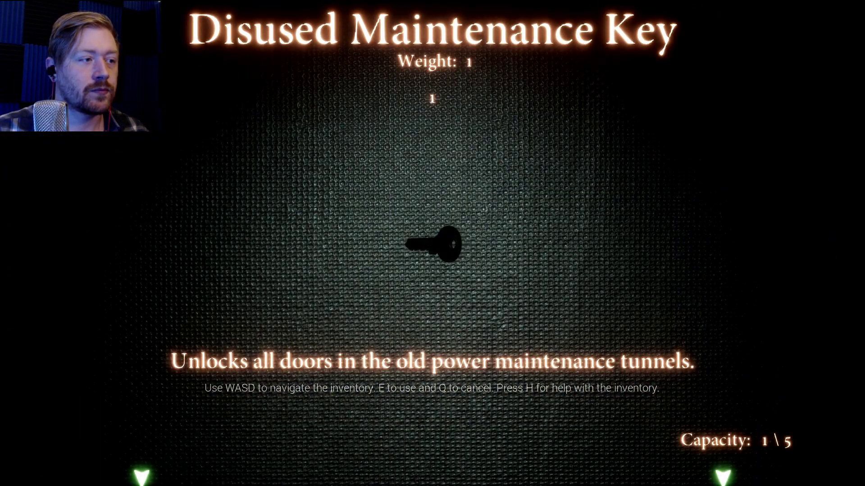
key("h")
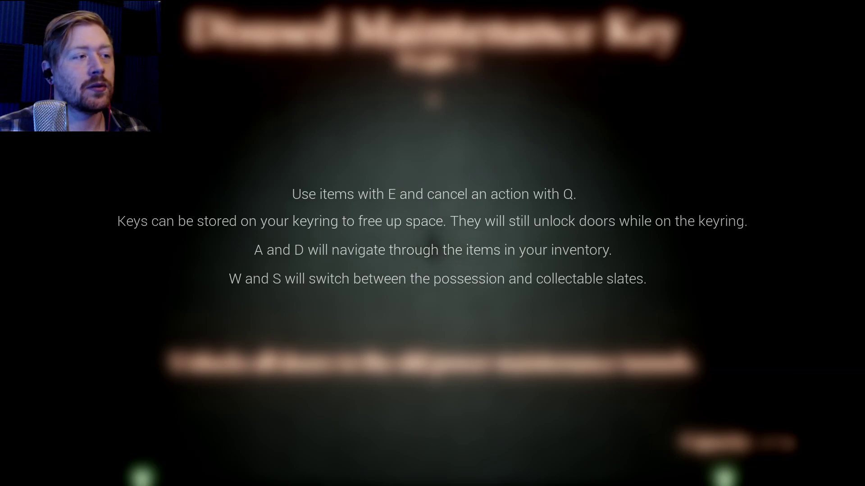
key("h")
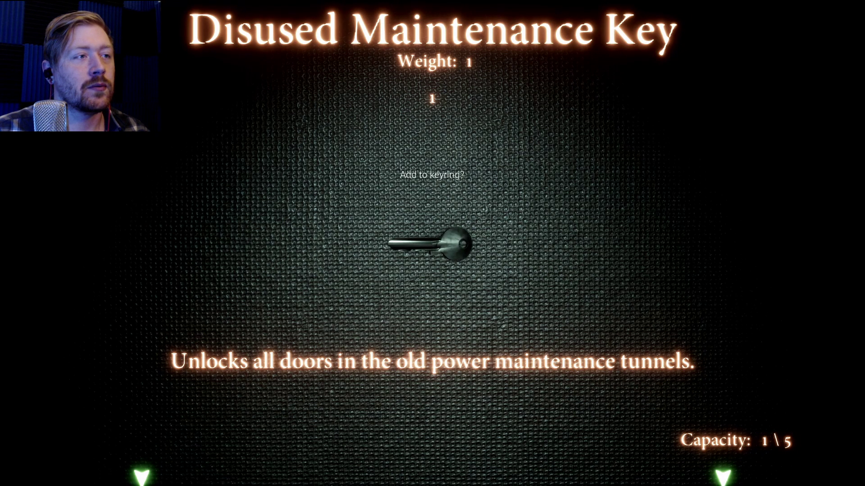
key("e")
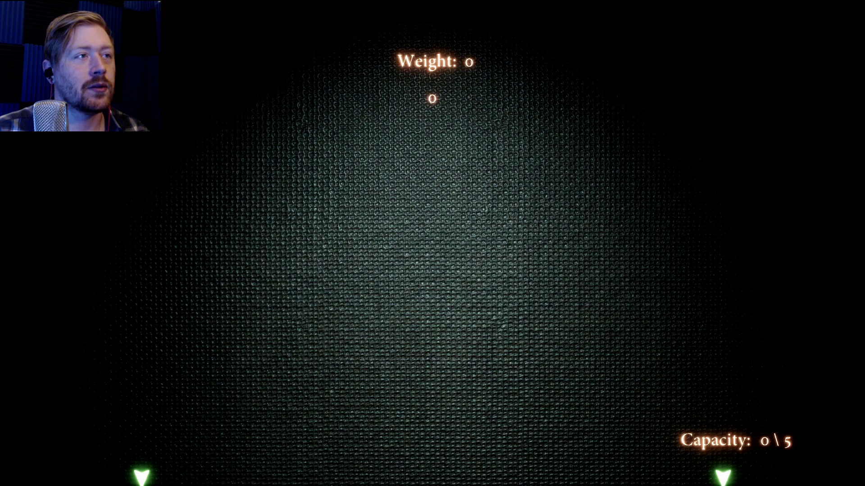
key("Tab")
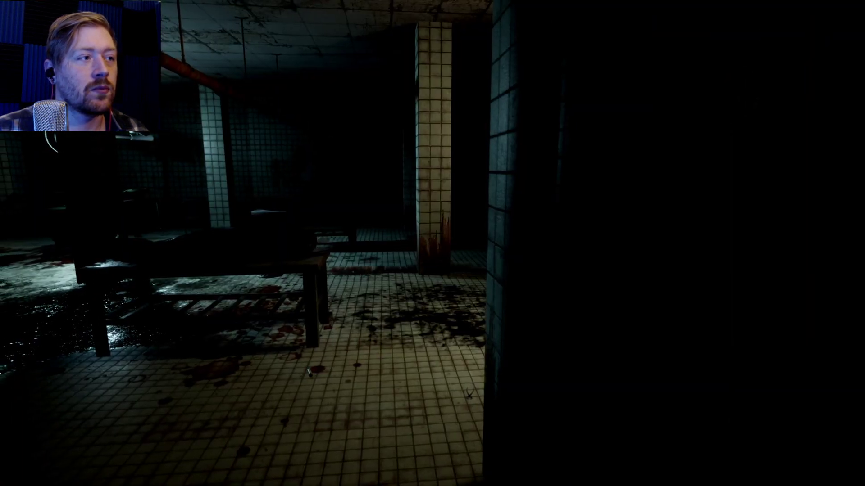
Cross the surgical-lamp room and dark passage to the table frame
key("w")
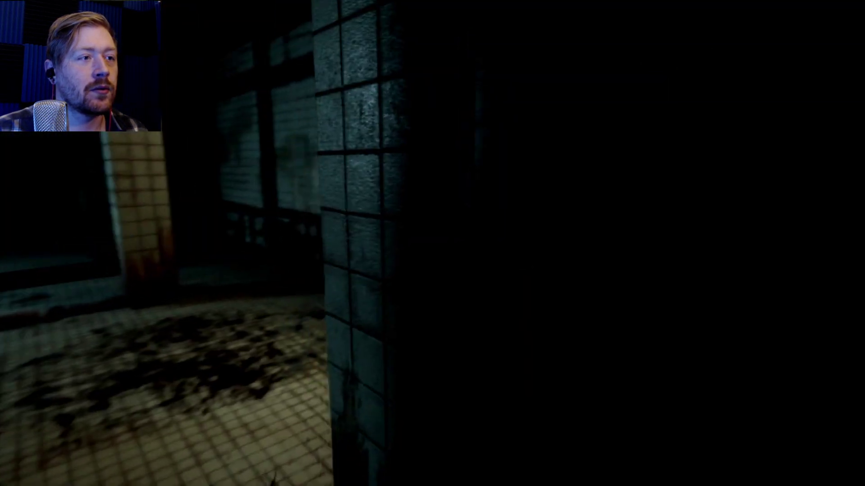
key("w")
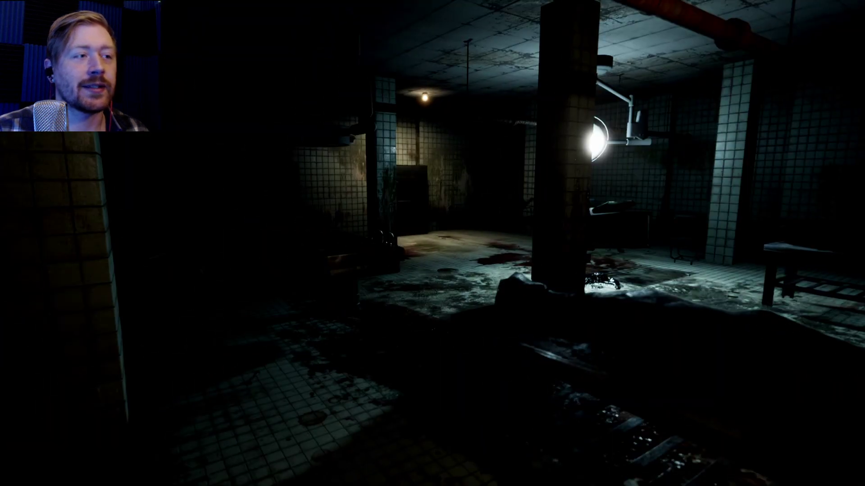
key("w")
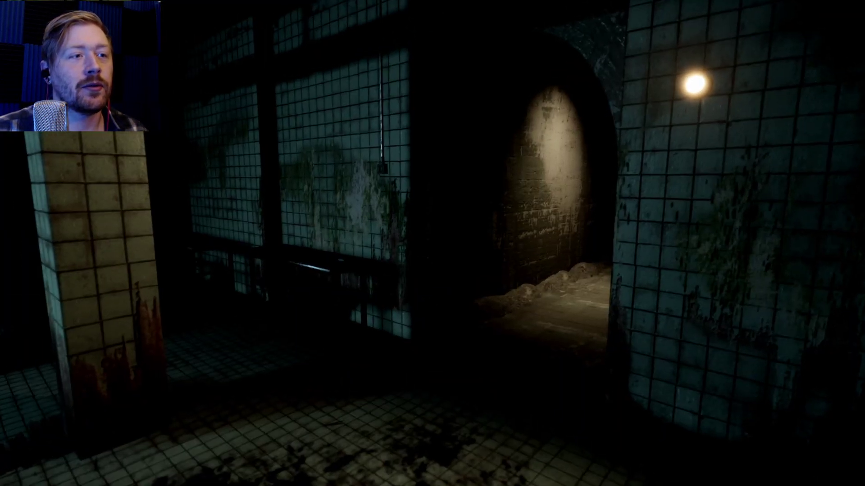
key("w")
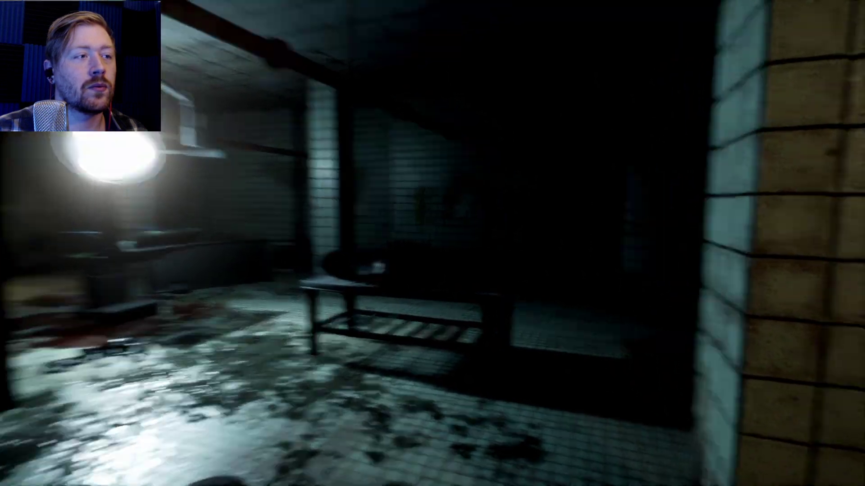
key("w")
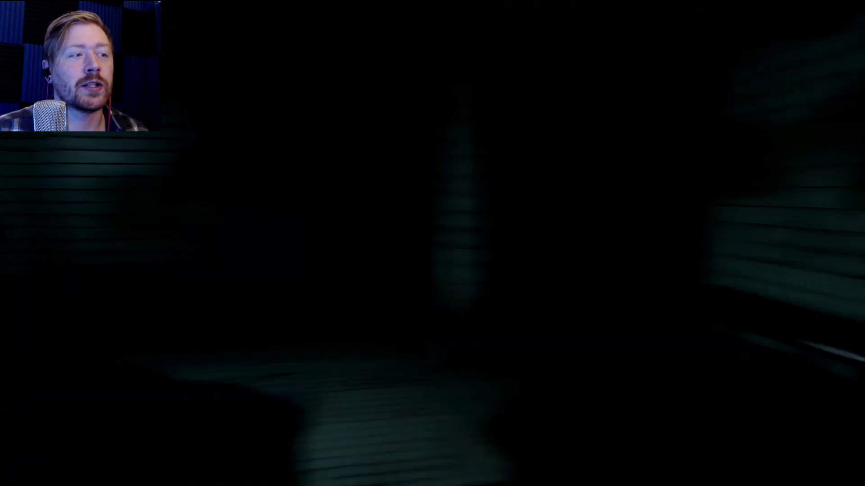
key("w")
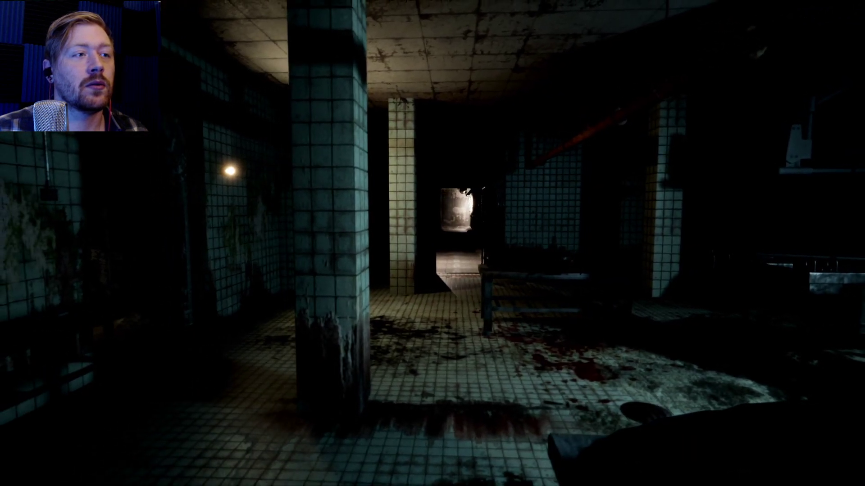
key("w")
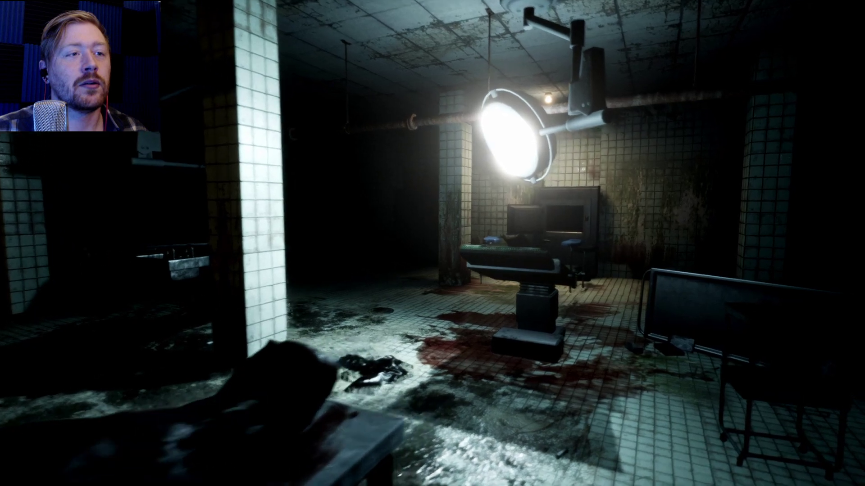
key("w")
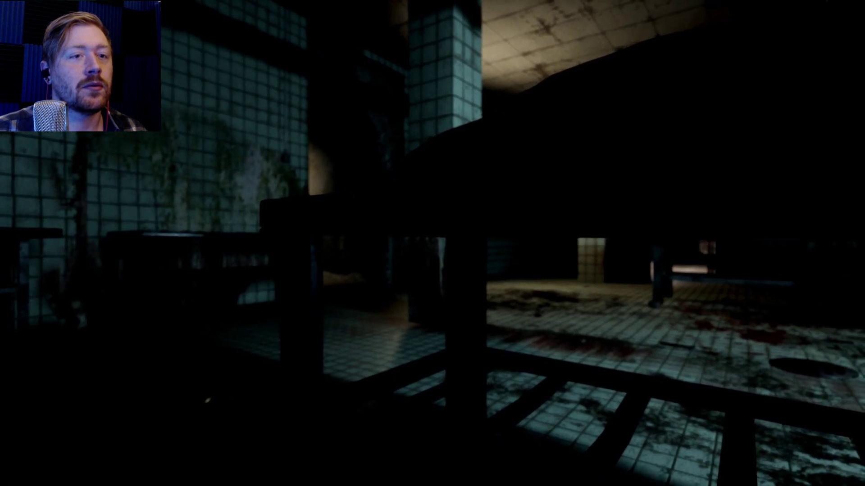
Sidestep the table frame and follow the long lit corridor past the tiled pillar
key("a")
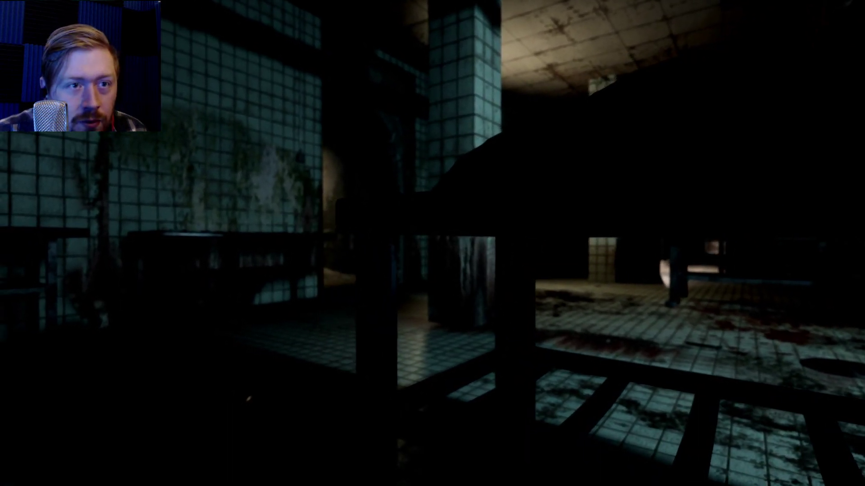
key("a")
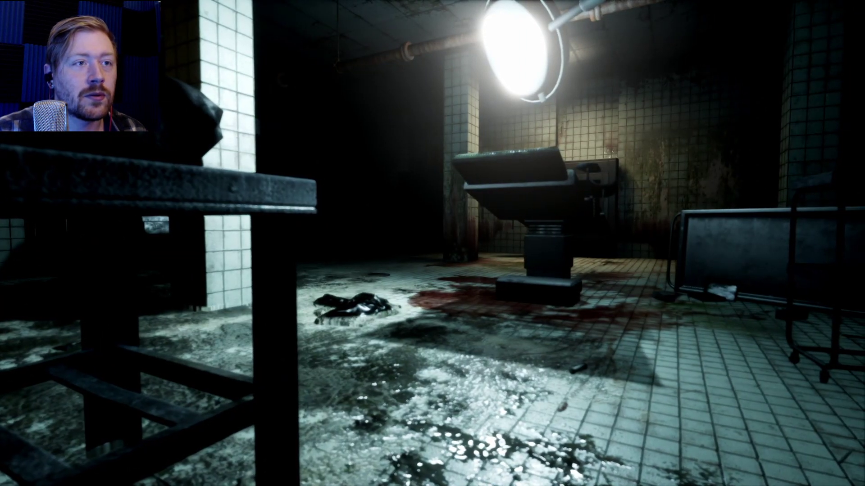
key("w")
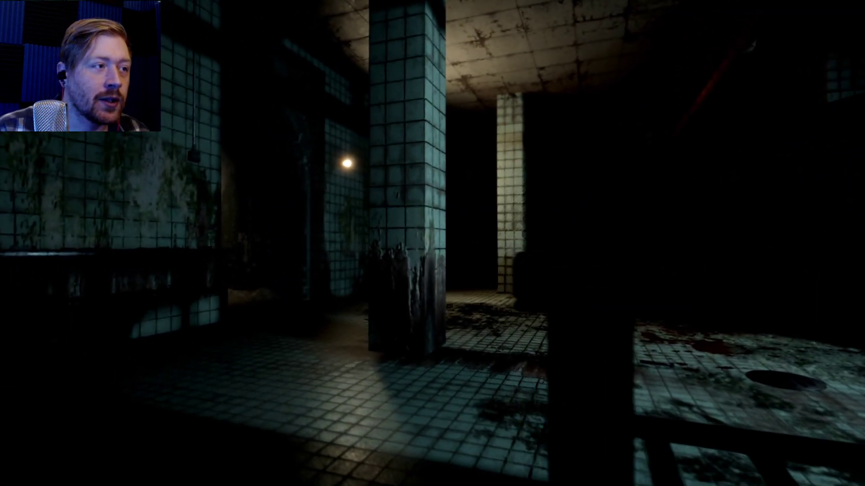
key("w")
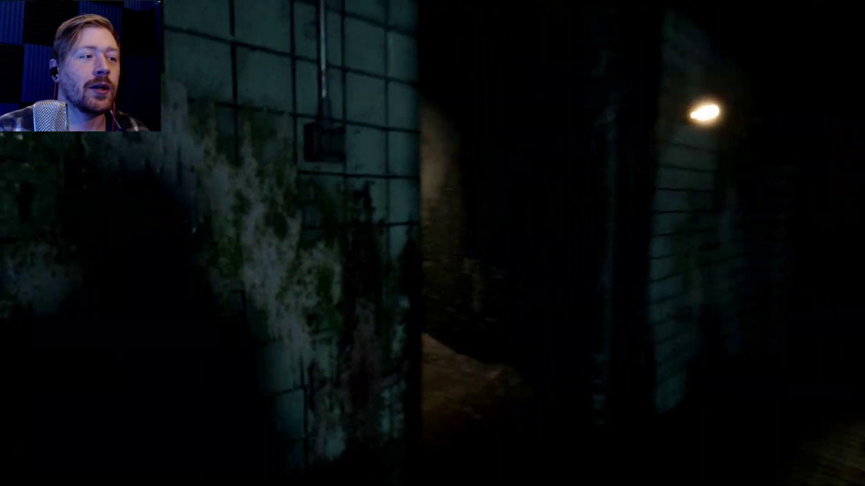
left_click_drag(433, 243, 608, 243)
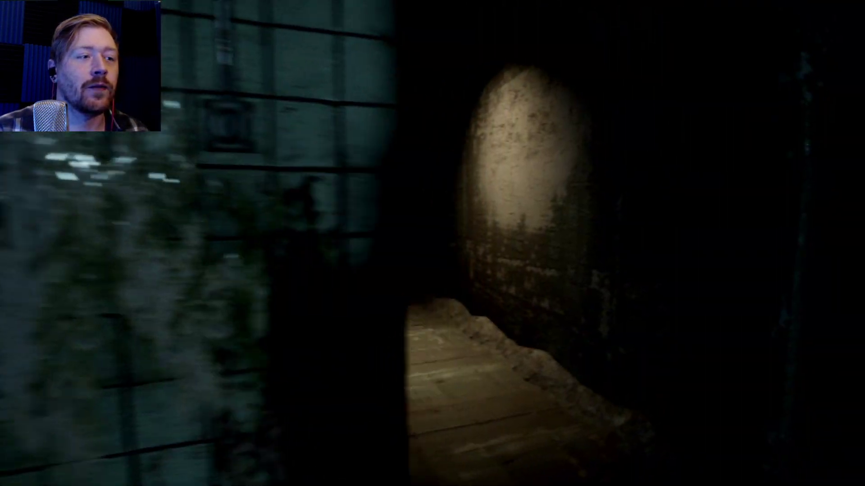
key("w")
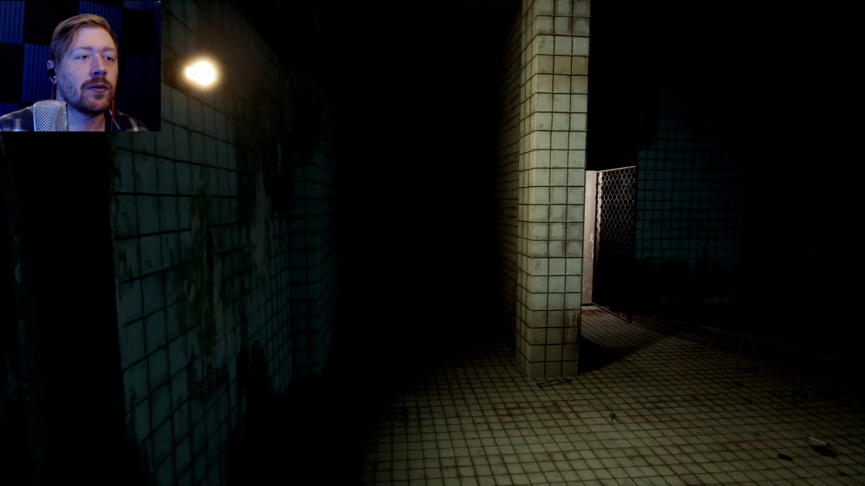
key("w")
key("w")
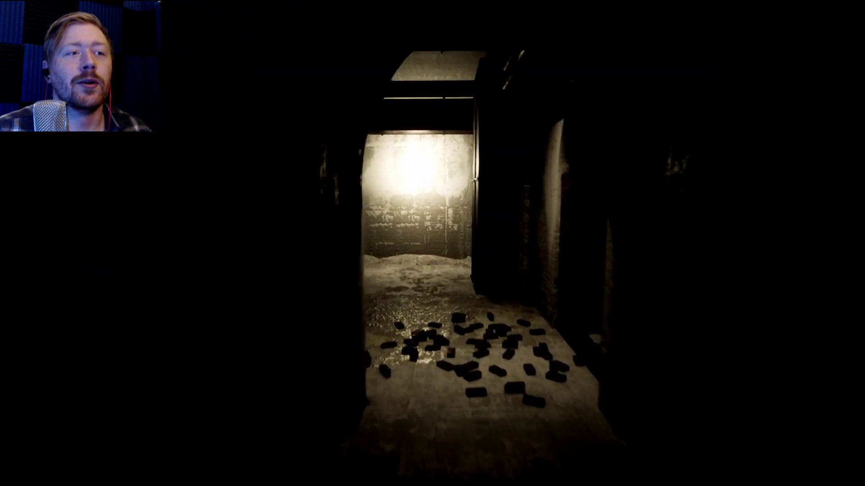
key("w")
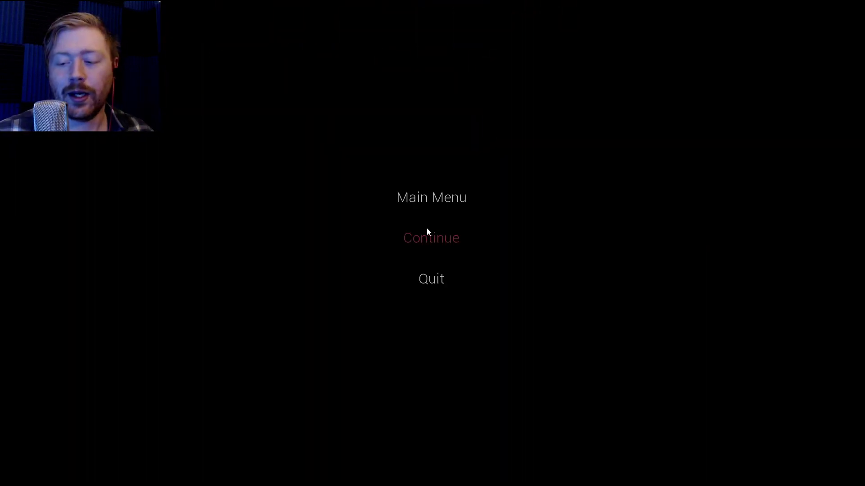
Resume, then cross the tiled room and arched corridor with the flashlight on
left_click(421, 231)
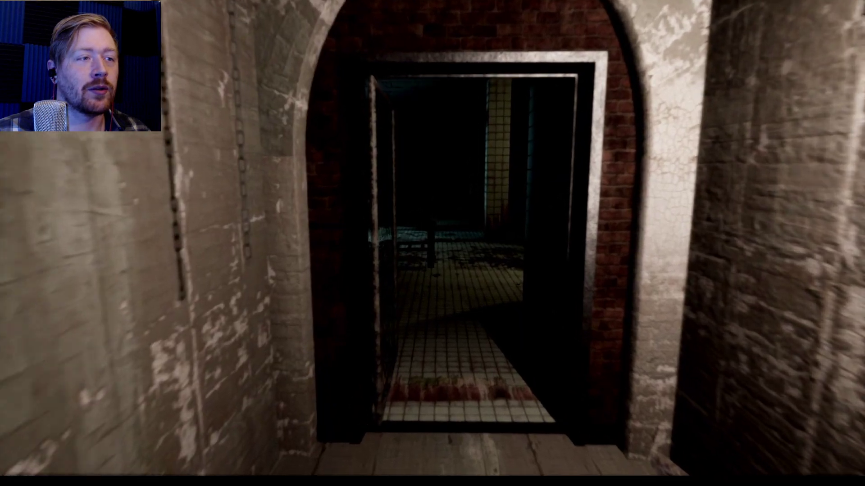
key("w")
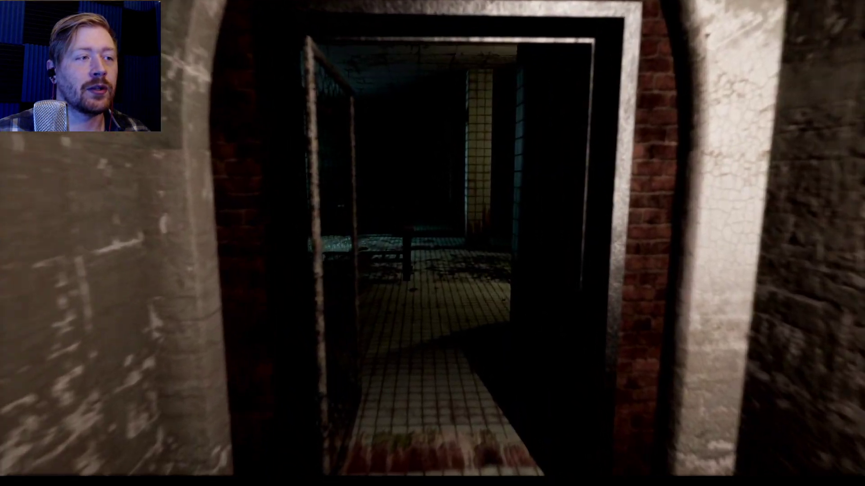
key("w")
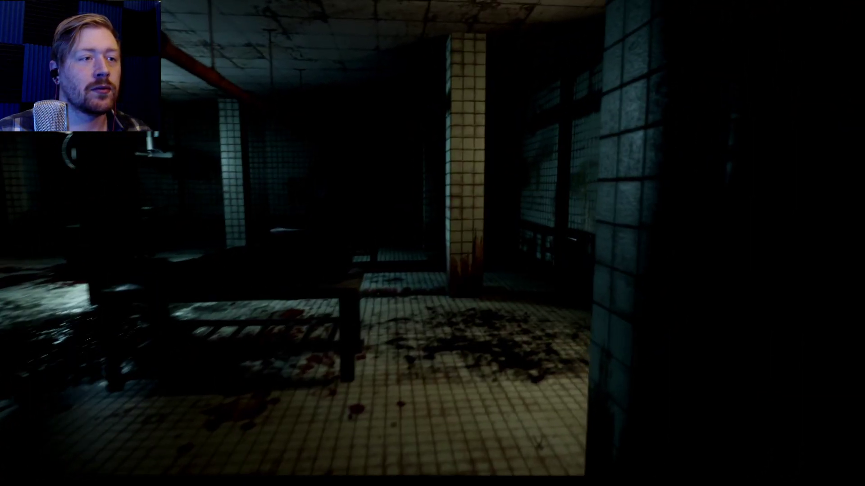
key("w")
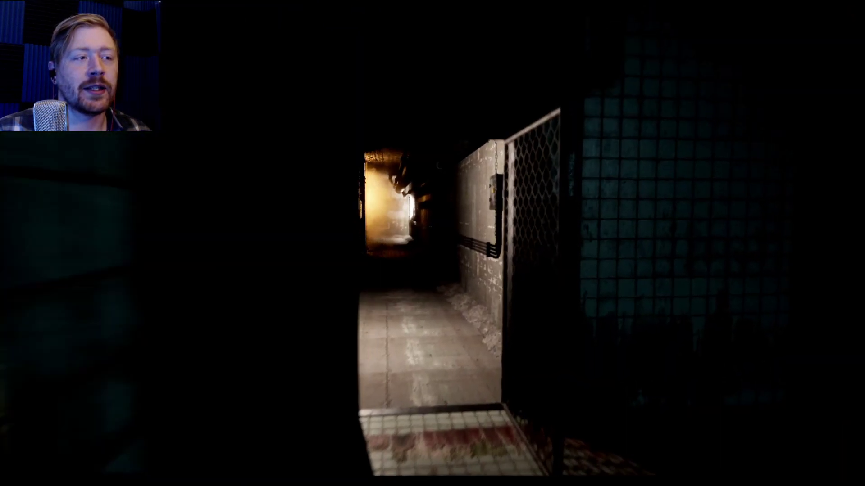
key("w")
key("w")
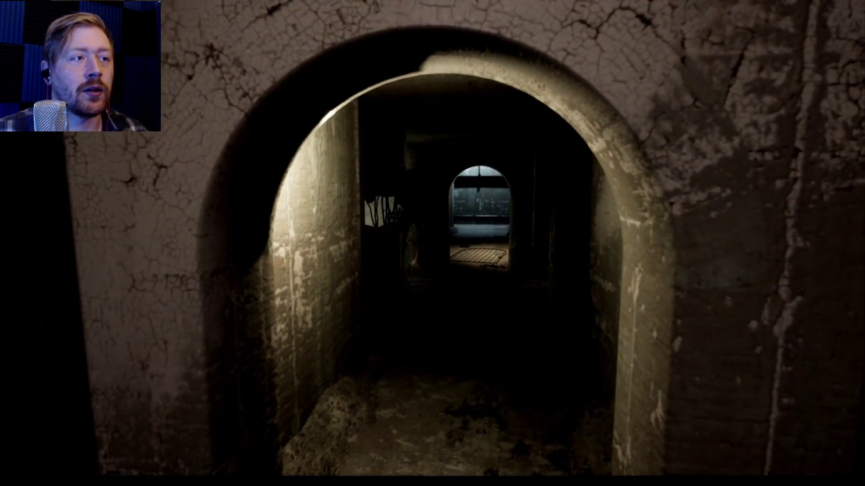
key("w")
key("f")
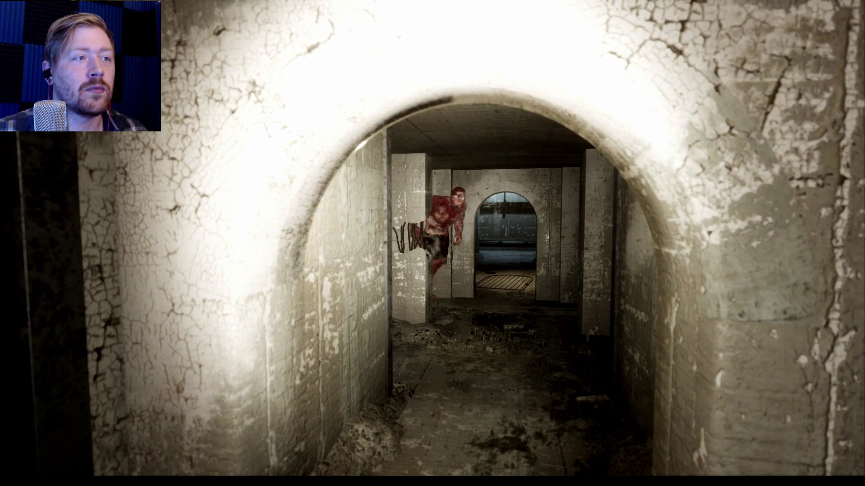
key("w")
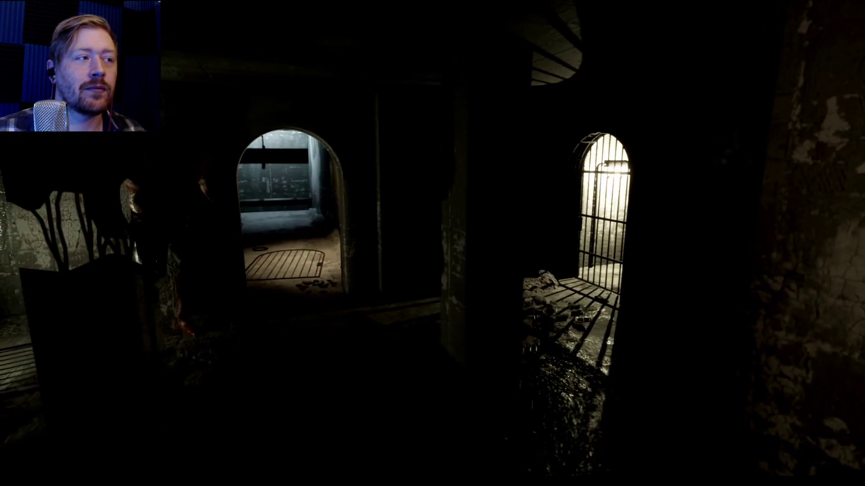
Peek around the corner with the flashlight, near the red figure, then back away
key("a")
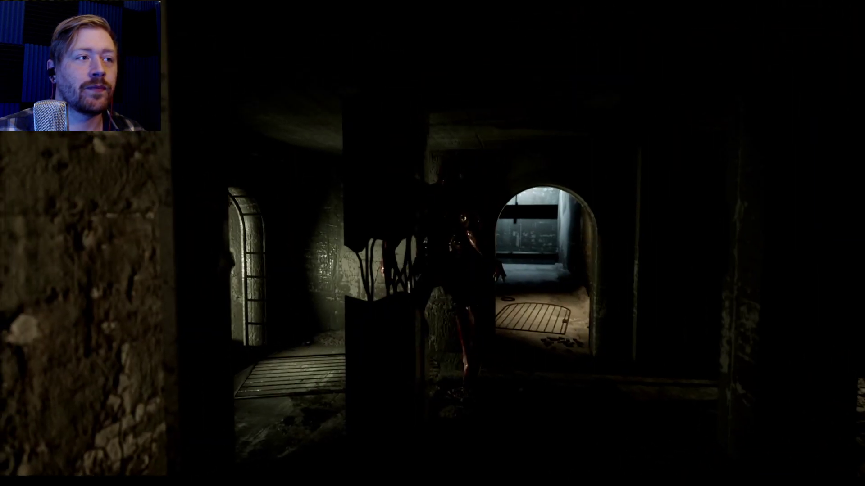
key("f")
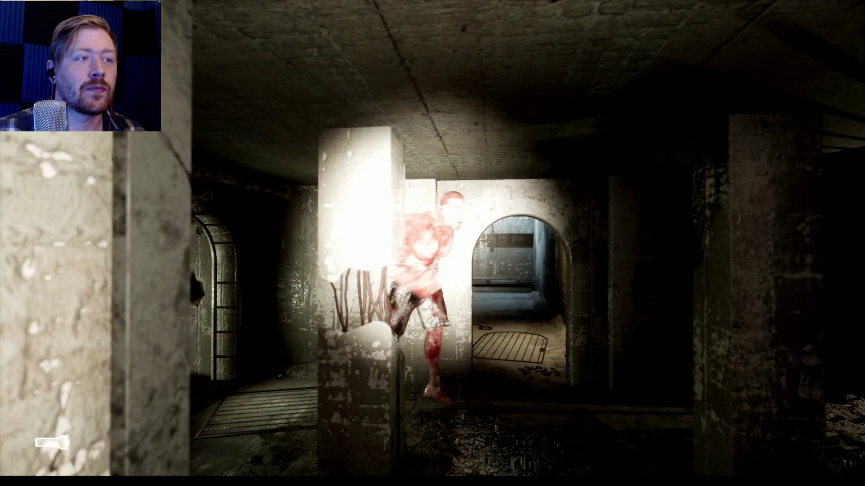
key("w")
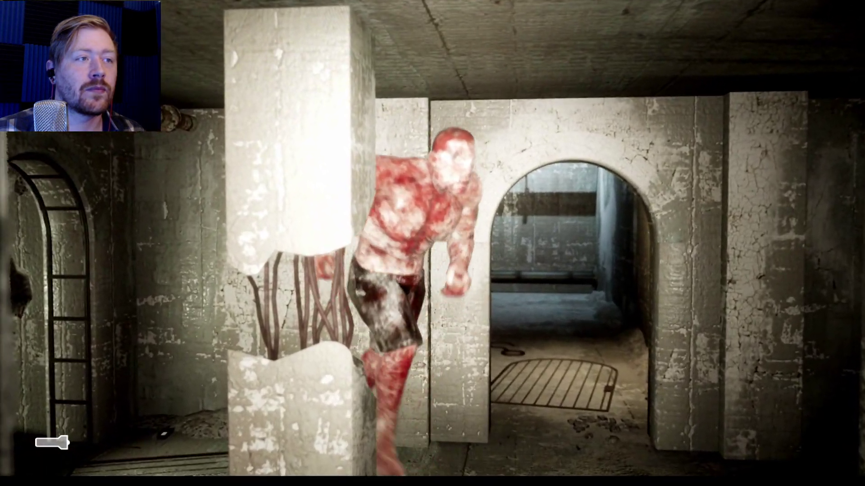
key("s")
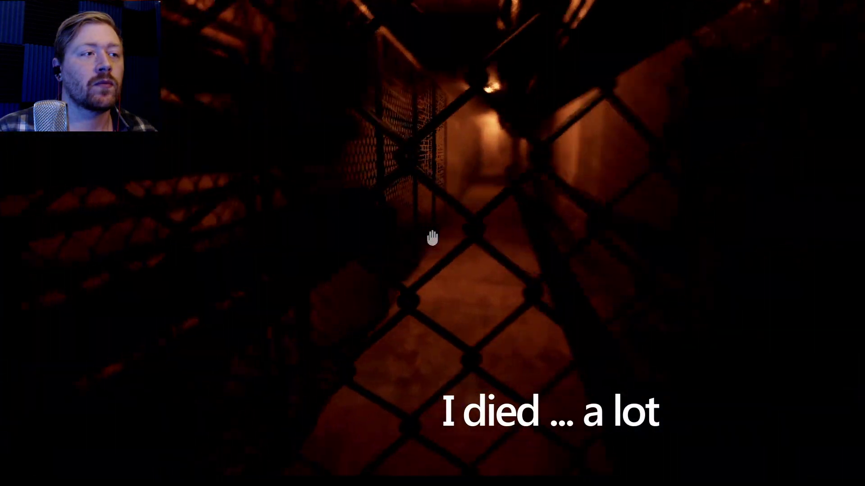
Push through the steam past the pipe, turn left, and reach the staircase
key("w")
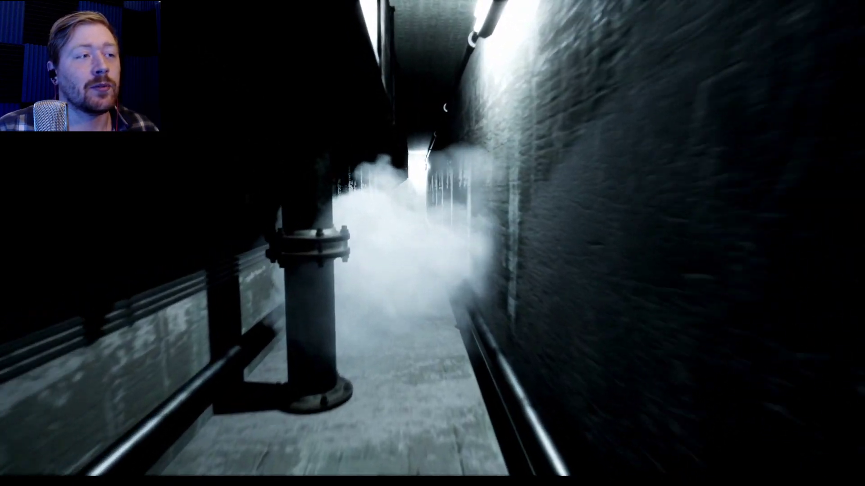
key("w")
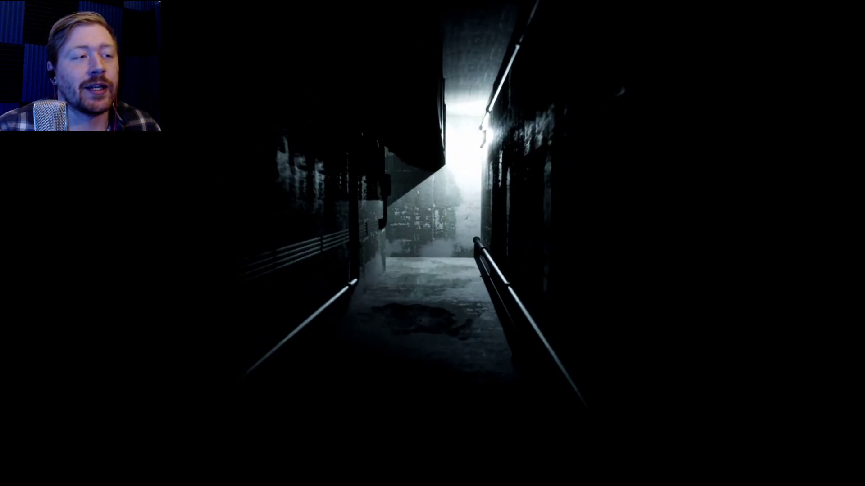
key("w")
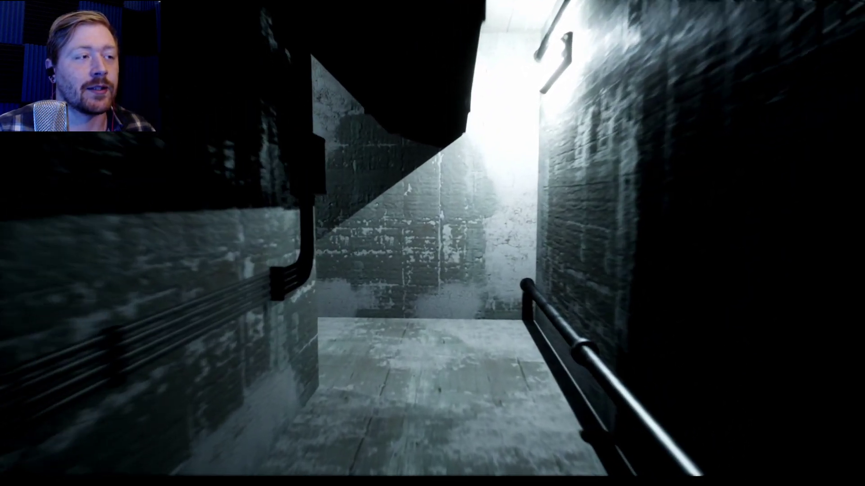
key("w")
key("w")
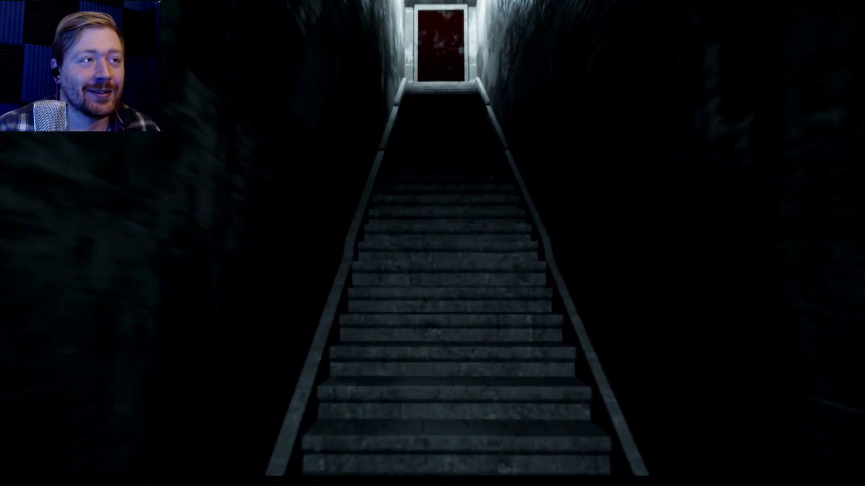
key("w")
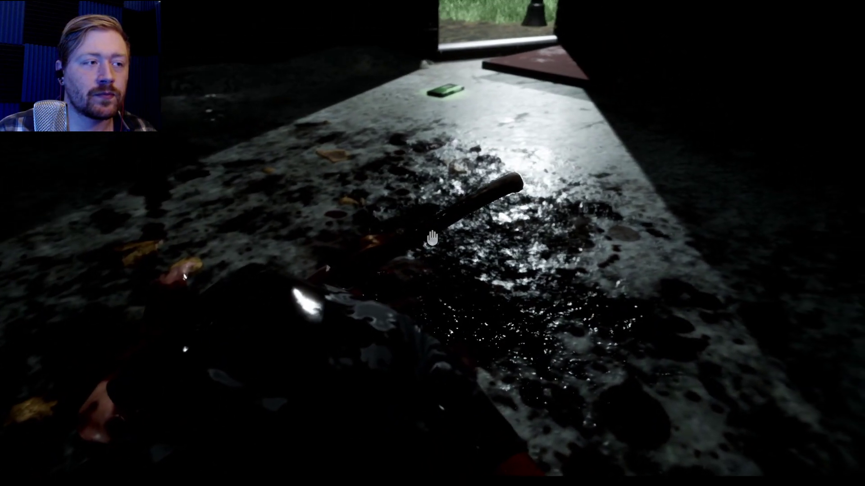
Pick up the pipe and green radio, then walk to the lamppost by the path
key("e")
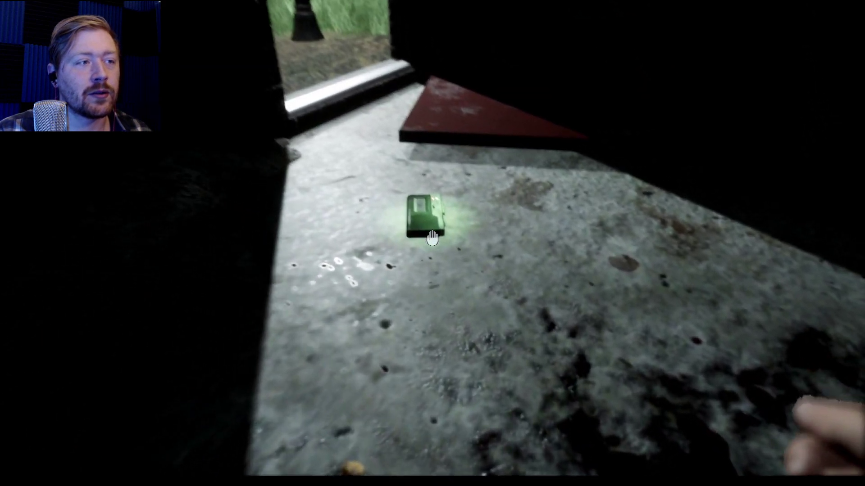
left_click(432, 238)
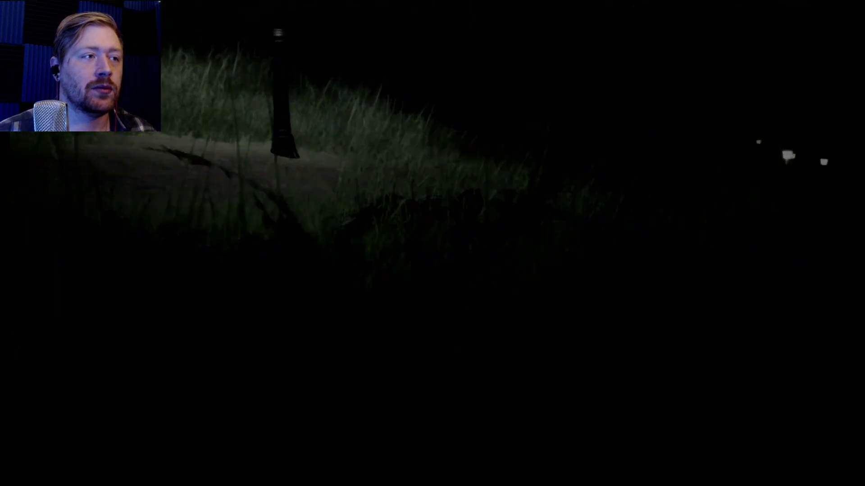
key("w")
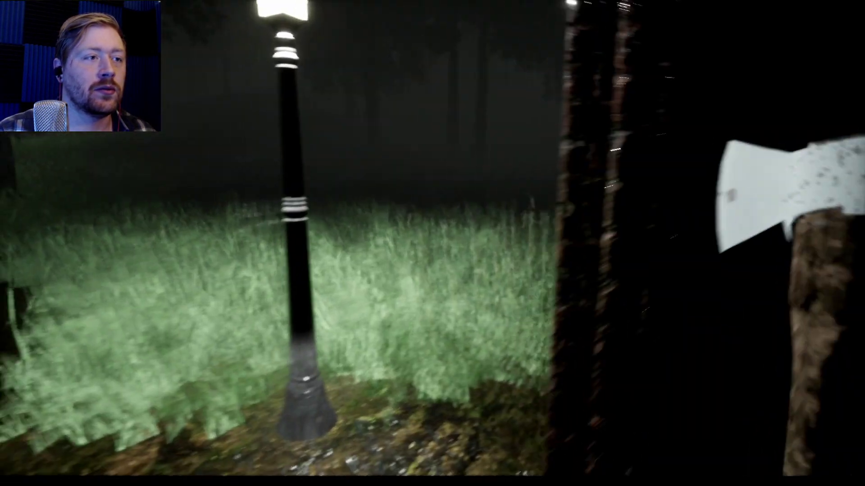
key("w")
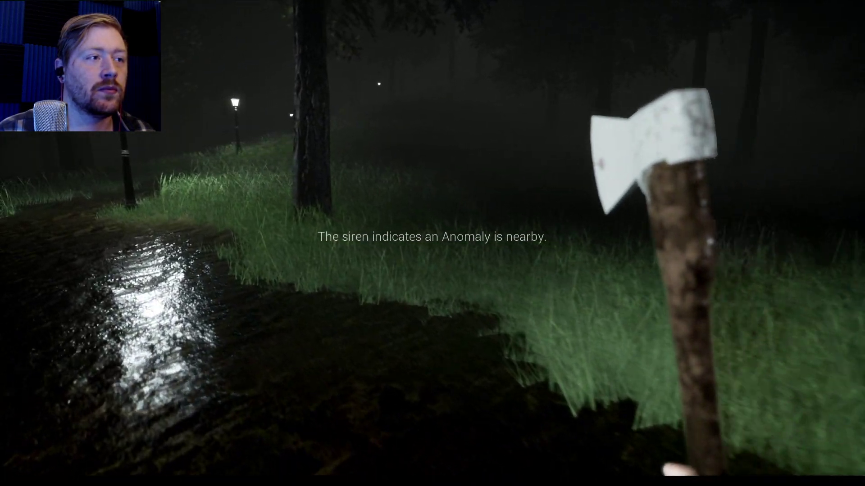
Walk the wet lamplit path, looking around at the brick building, forest and fence
key("w")
key("w")
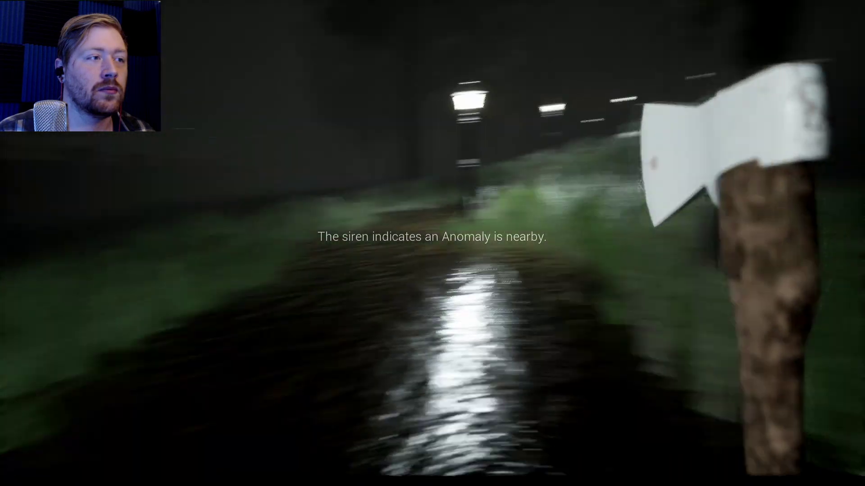
key("w")
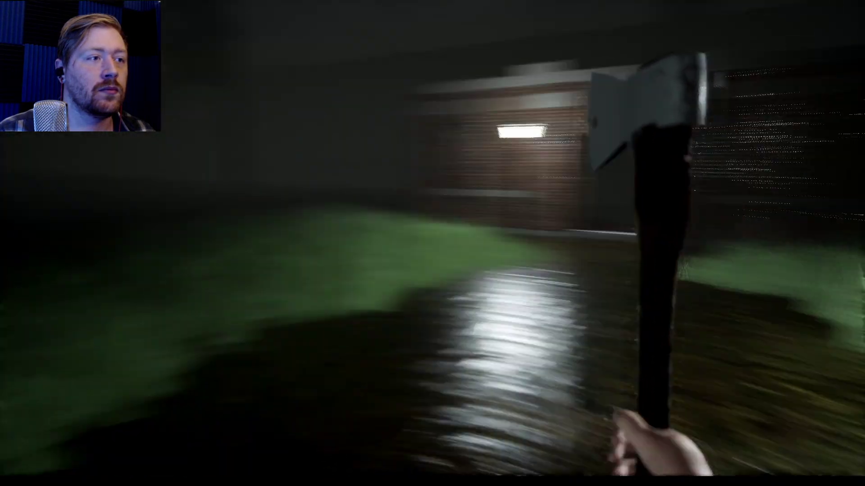
key("w")
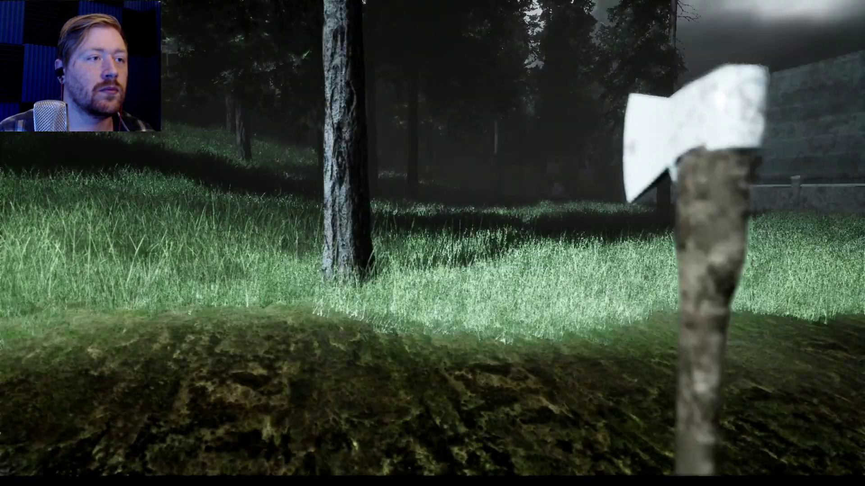
key("w")
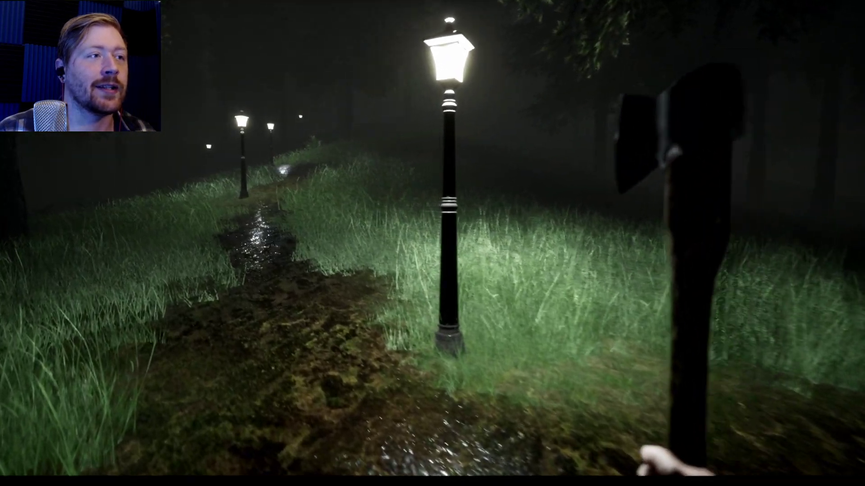
key("w")
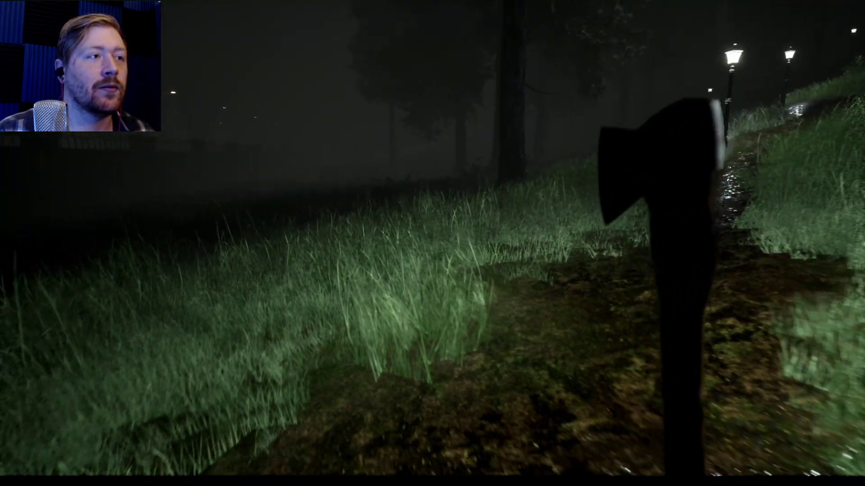
key("w")
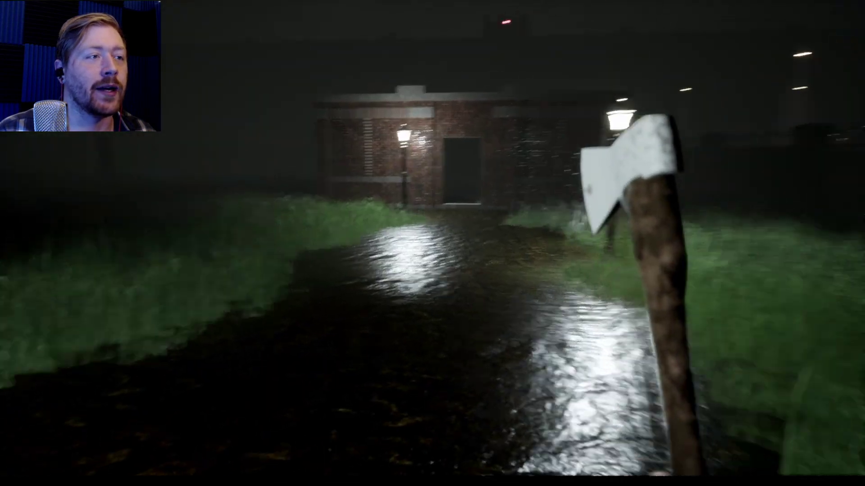
key("w")
key("w")
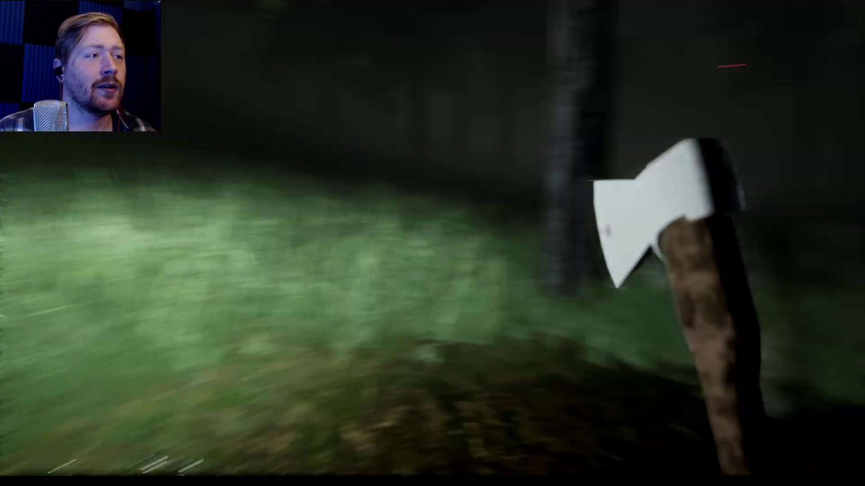
key("w")
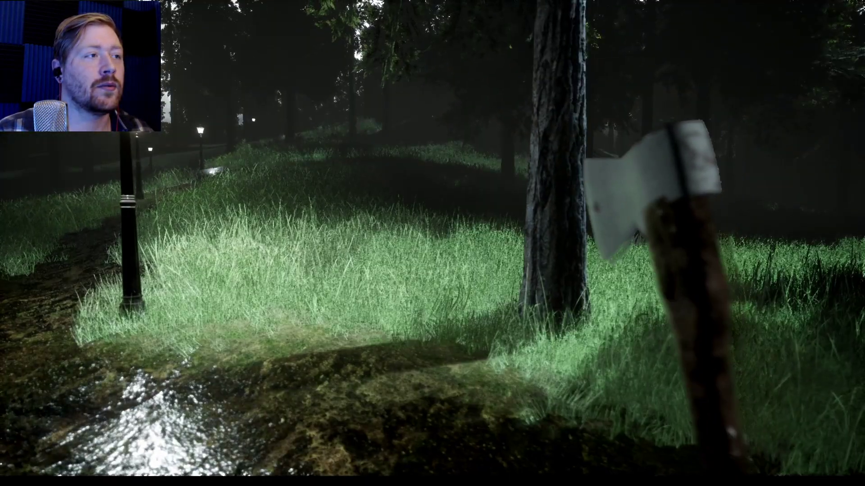
key("w")
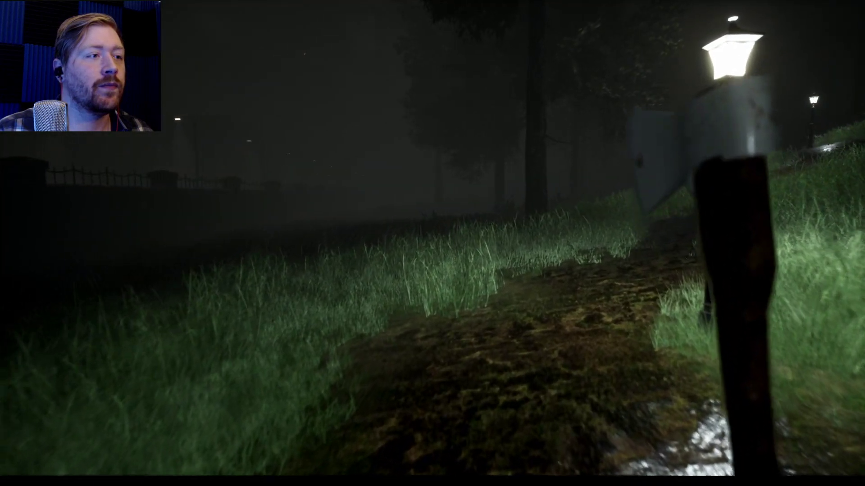
key("w")
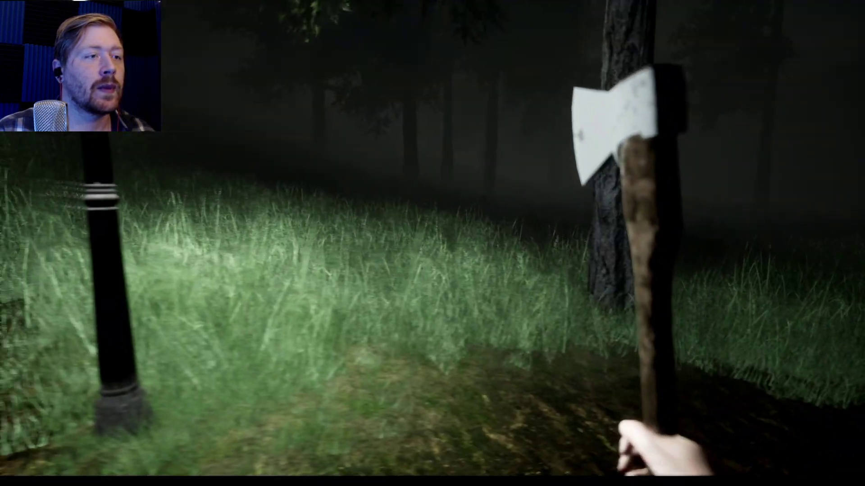
key("w")
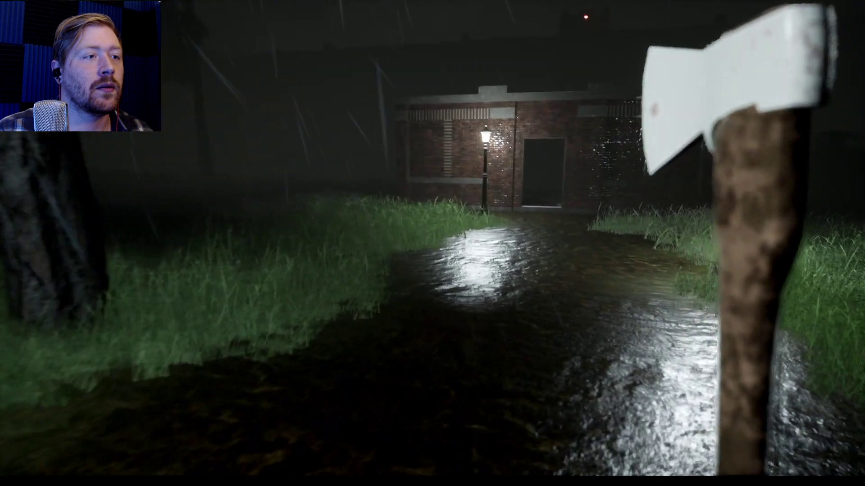
key("w")
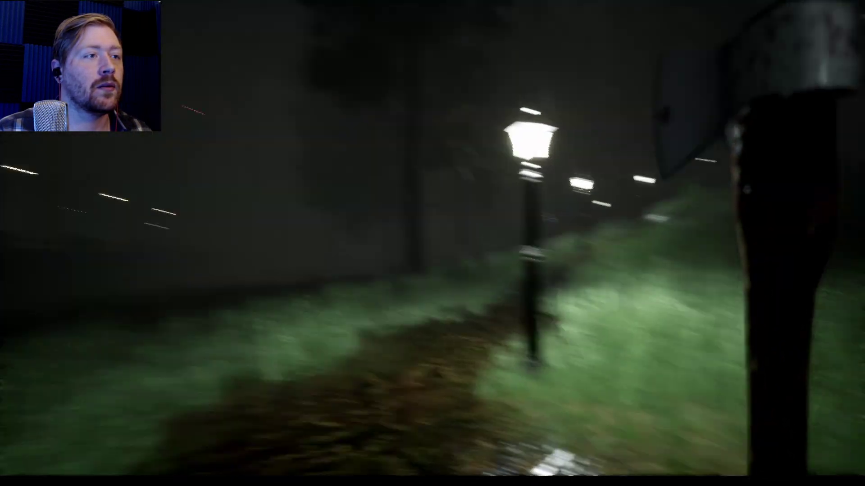
key("w")
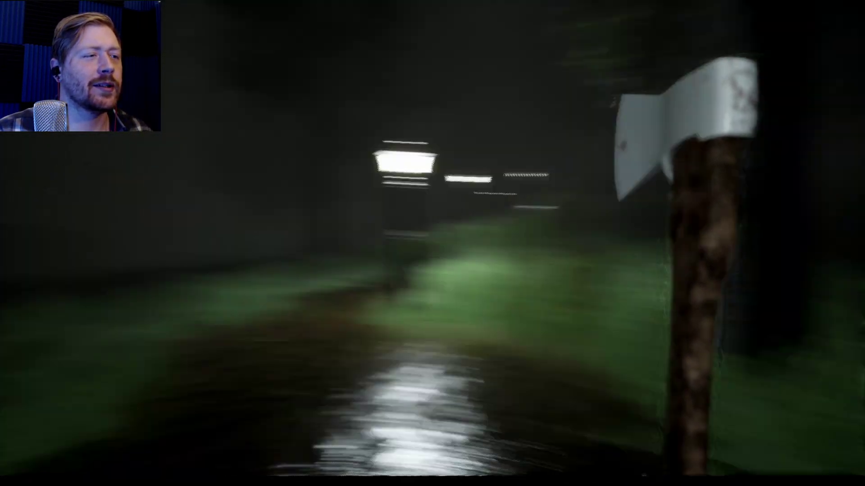
key("w")
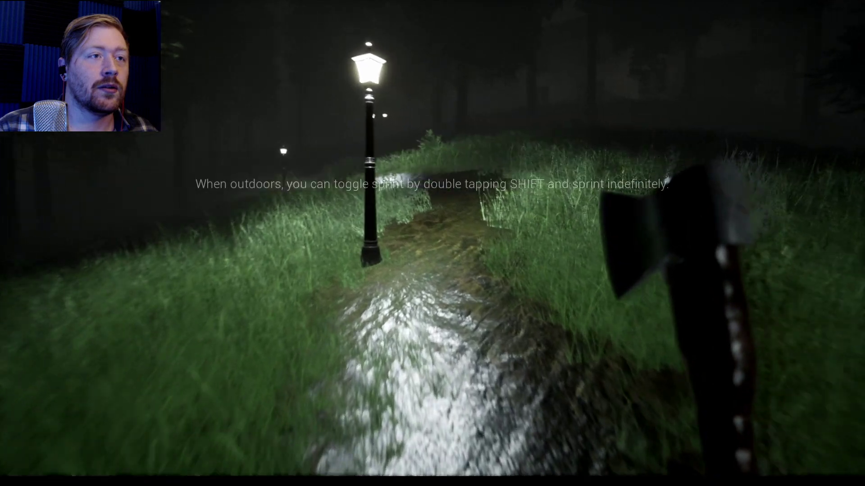
Follow the curving path past the lampposts to the brick building's wall
key("w")
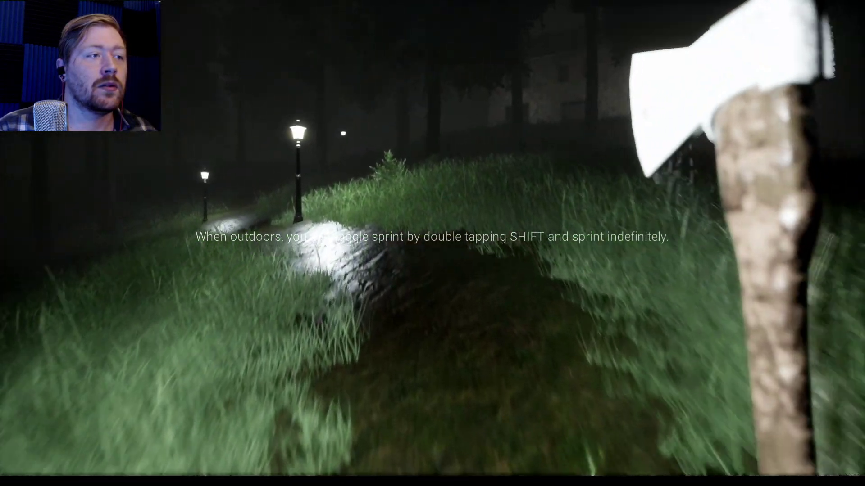
key("w")
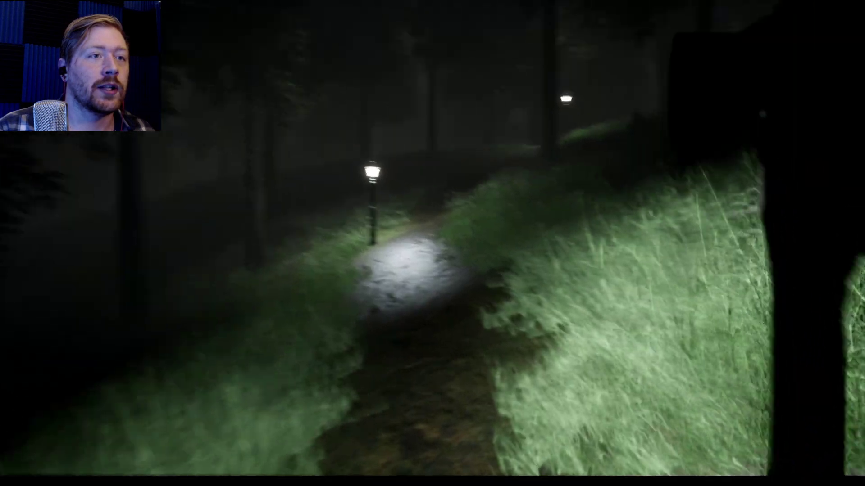
key("w")
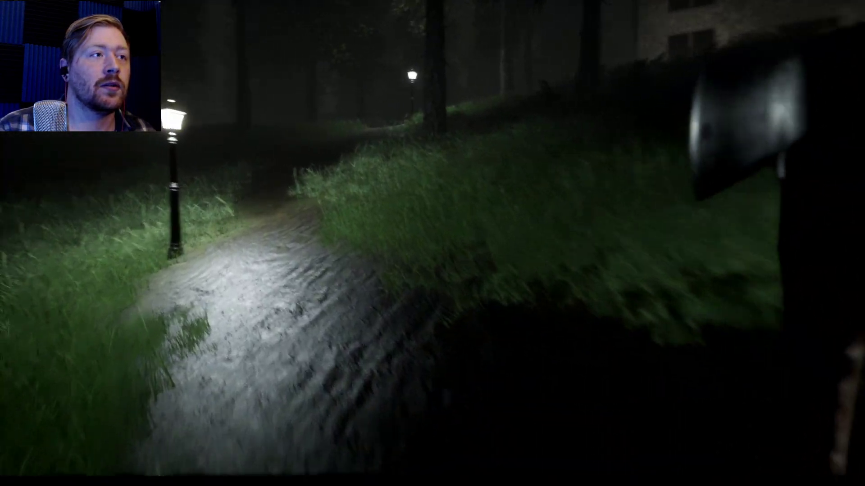
key("w")
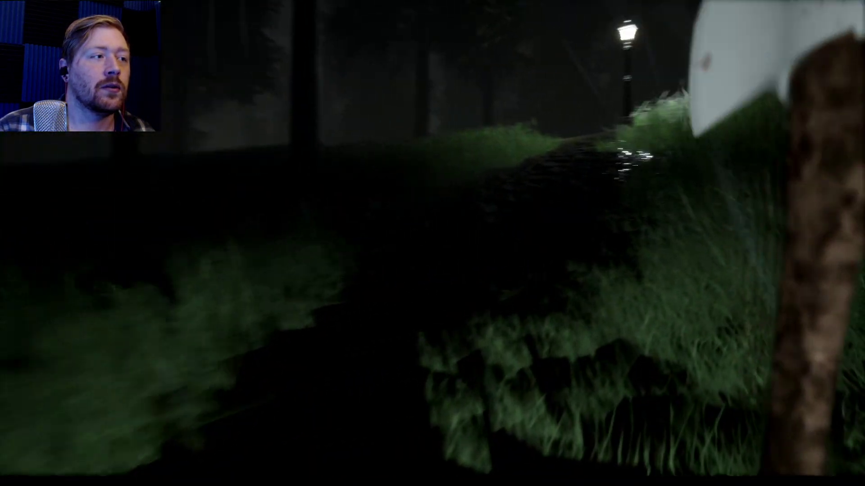
key("w")
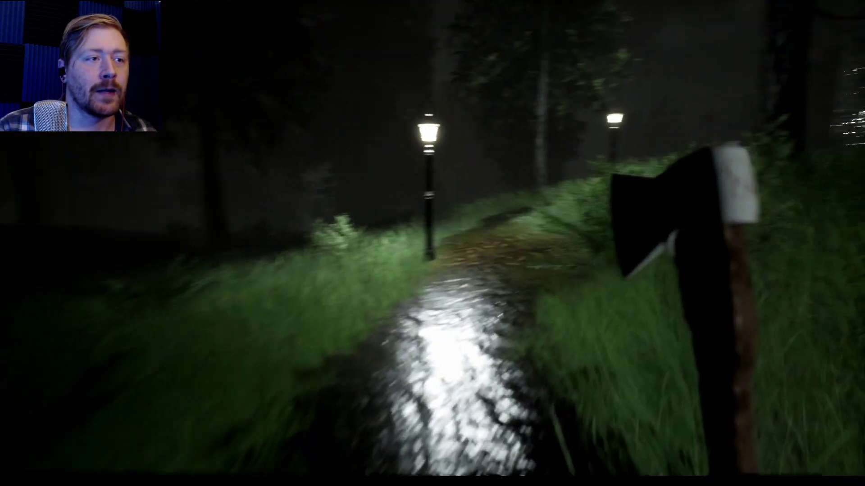
key("w")
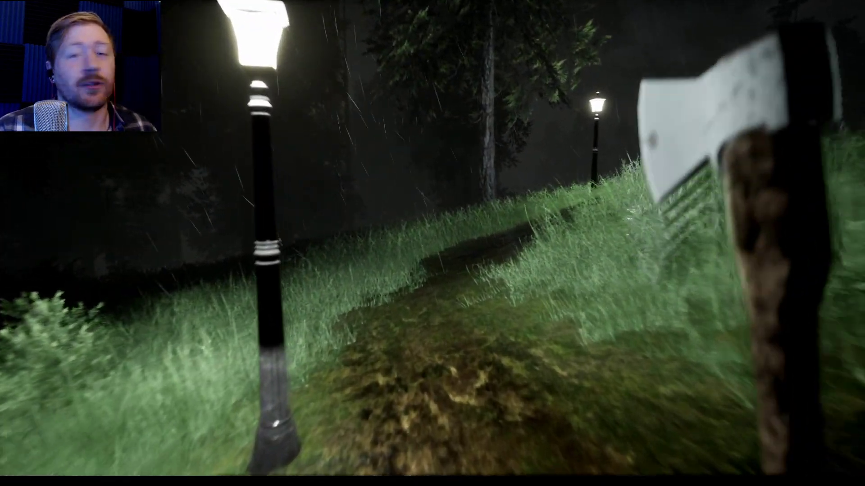
key("w")
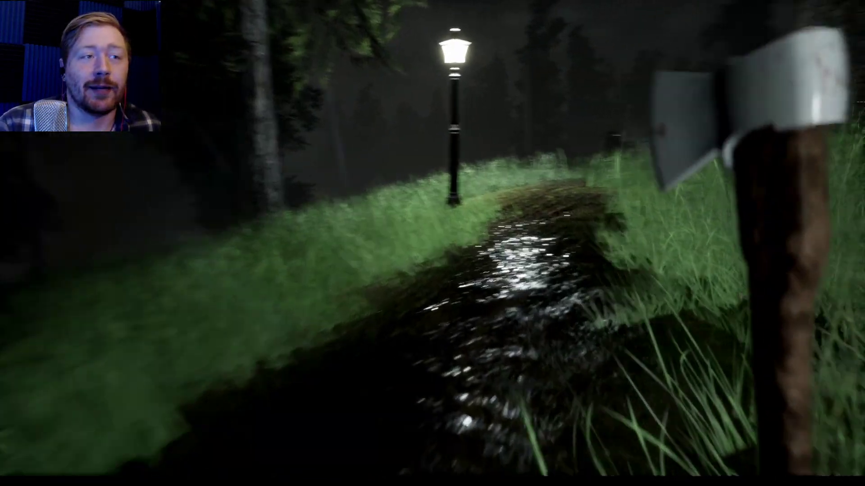
key("w")
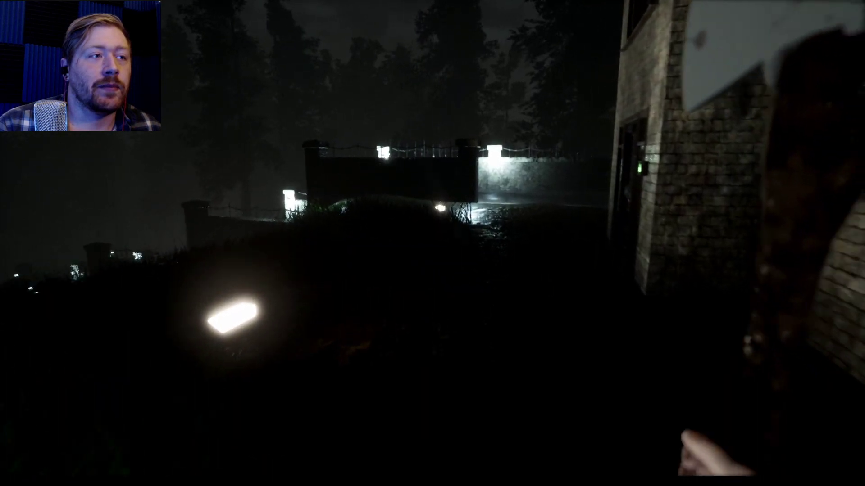
Round the building corner and descend the lamp-lined staircase, swinging the axe twice
key("w")
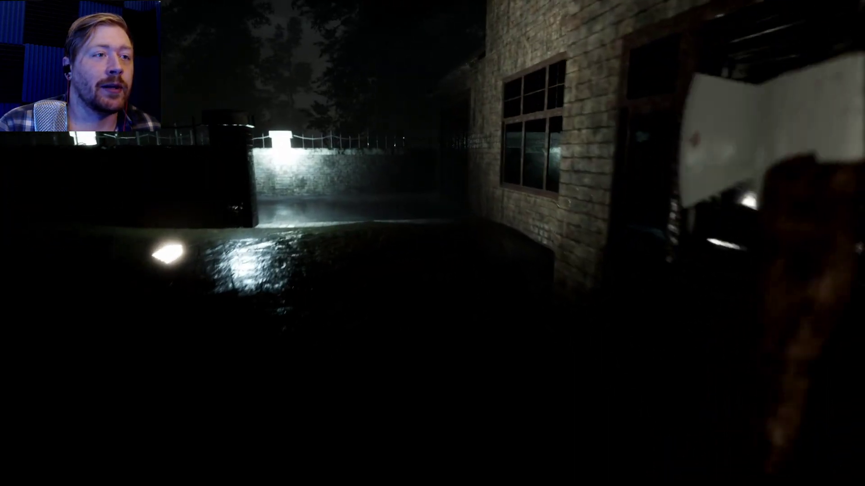
key("w")
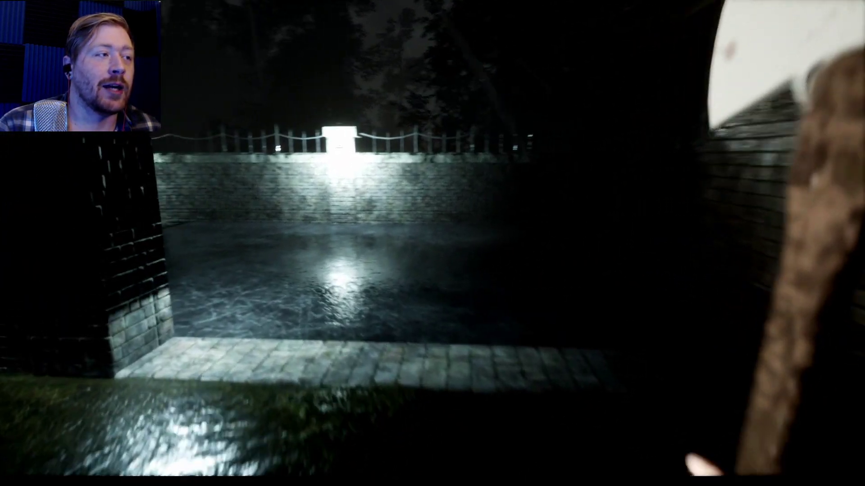
key("w")
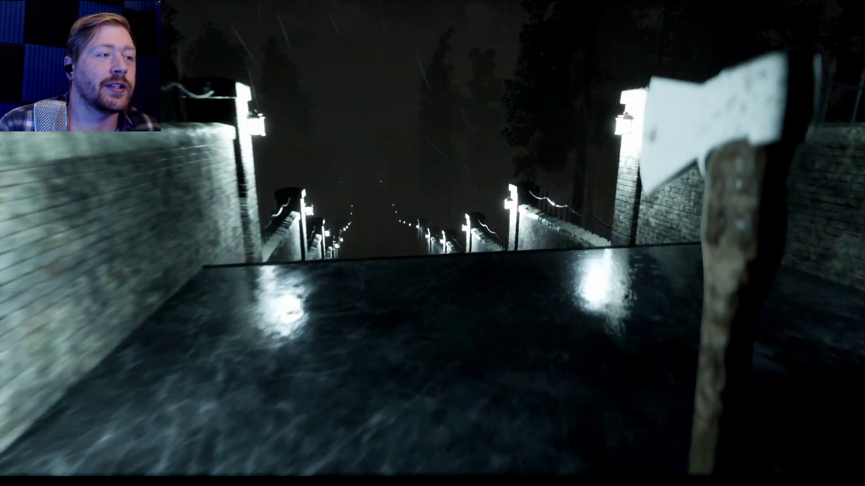
key("w")
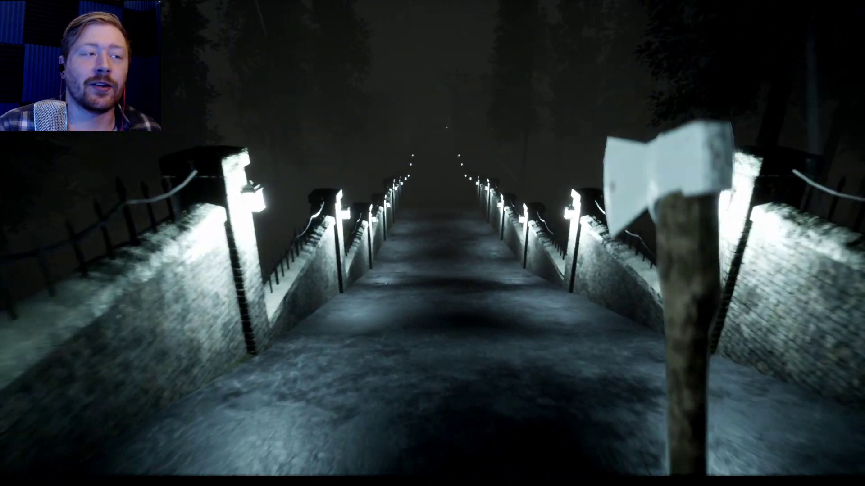
key("w")
left_click(432, 244)
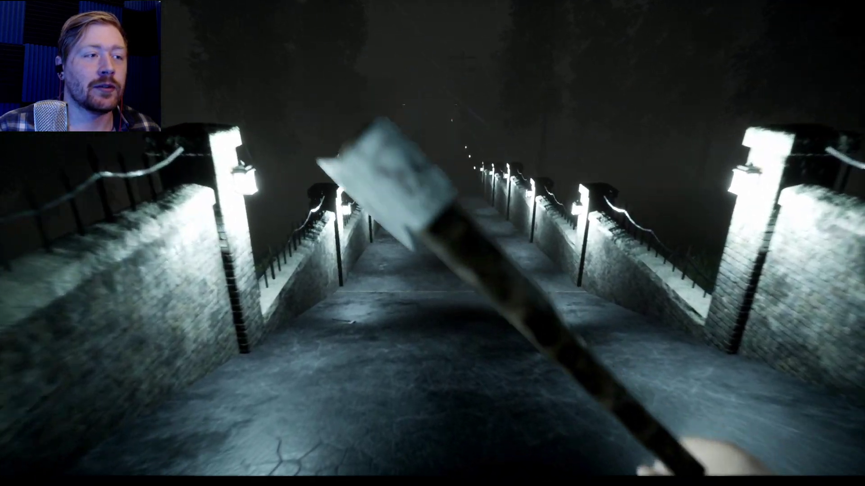
key("w")
left_click(432, 243)
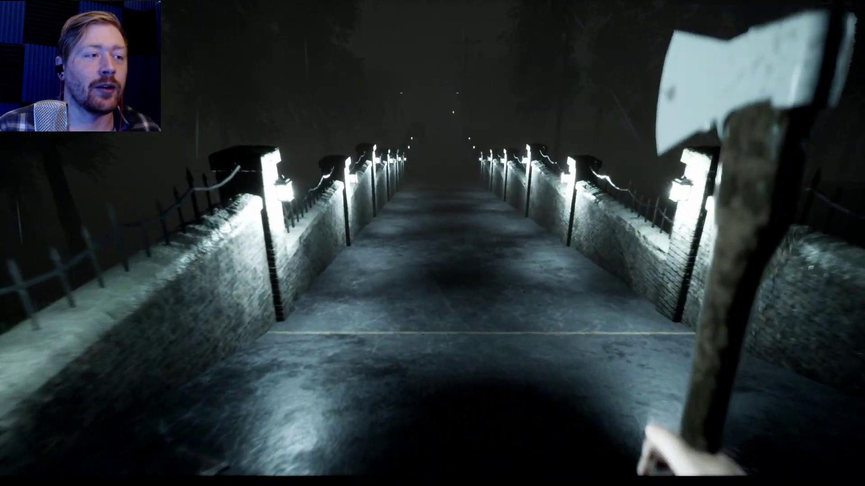
key("w")
key("w")
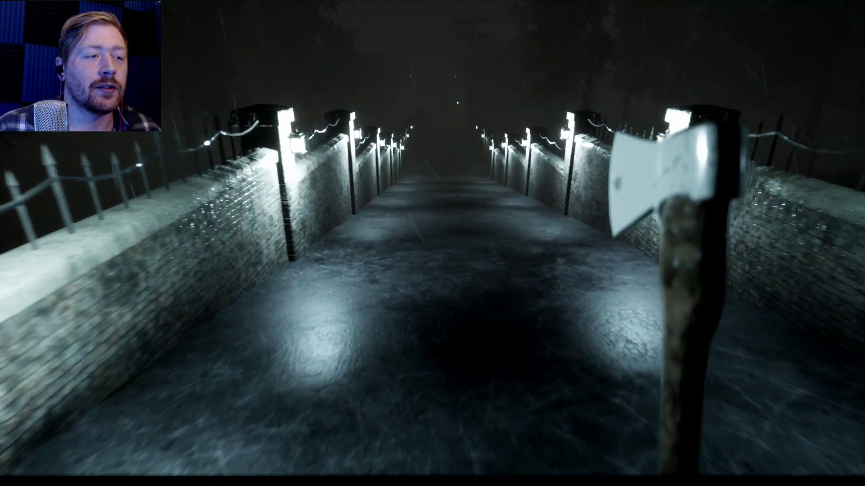
key("w")
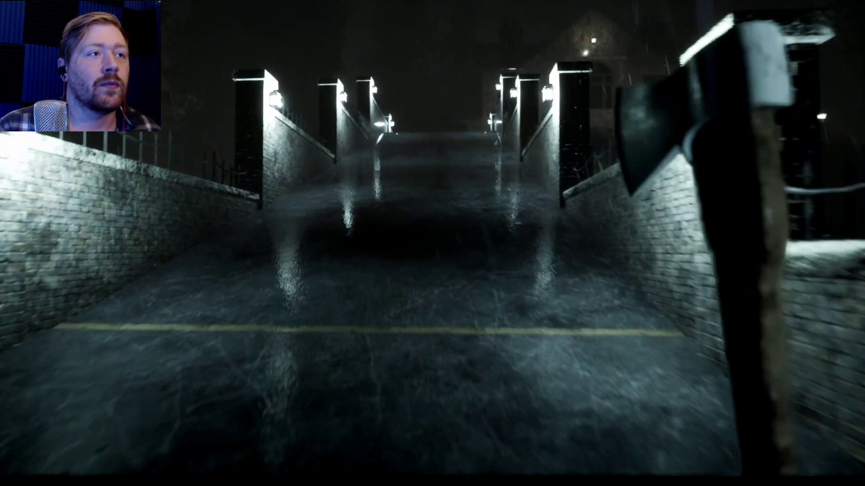
Climb the wet road toward the large brick building
key("w")
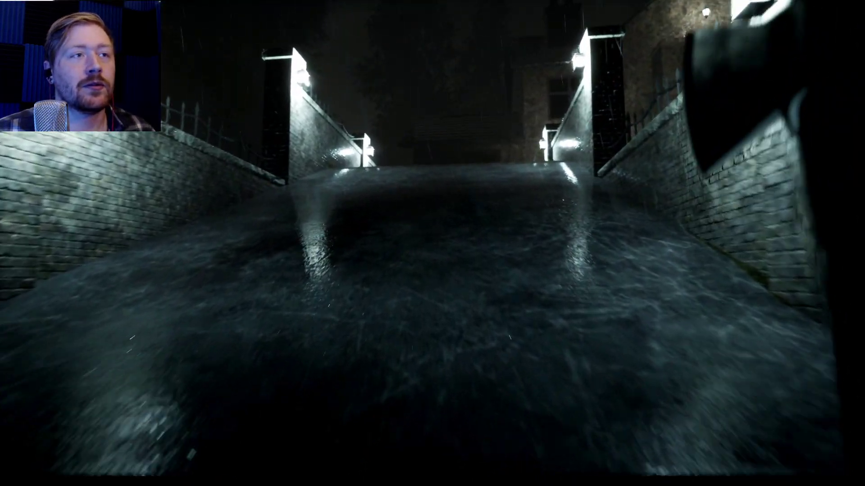
key("w")
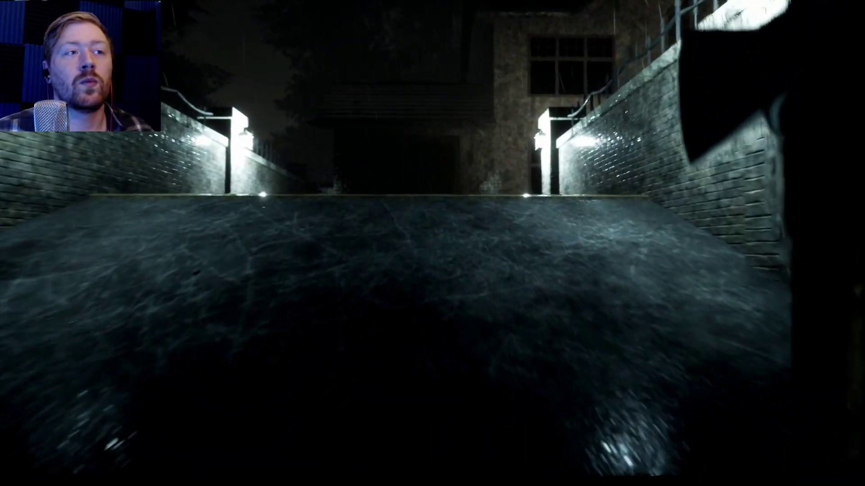
key("w")
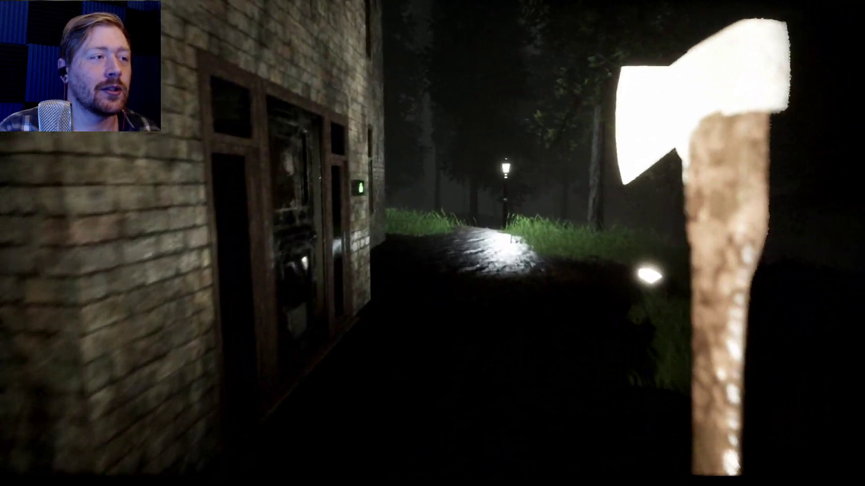
Unlock the wall panel's padlock and try entering through the lion-knocker door
left_click(431, 237)
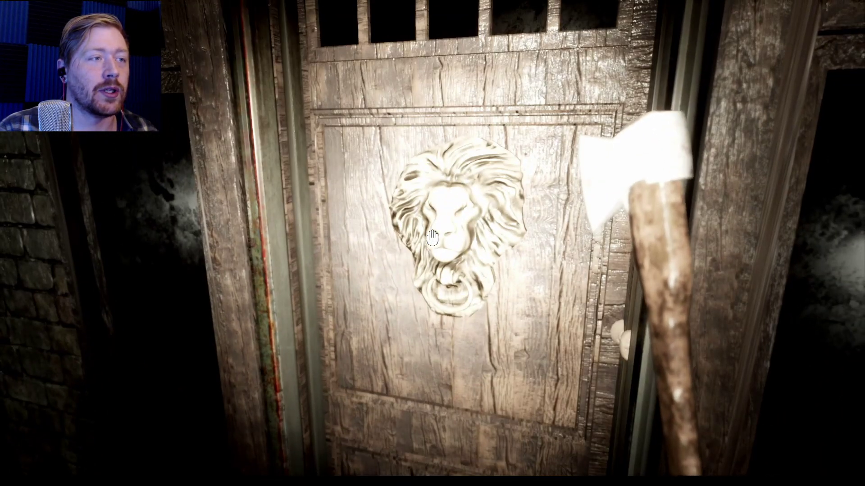
left_click(431, 238)
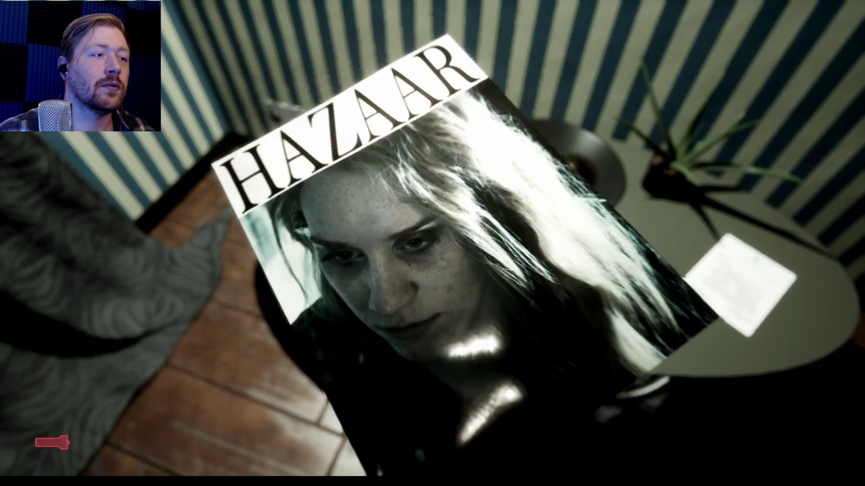
Put the magazine down, play the phone's message, and walk away from the table
left_click(433, 244)
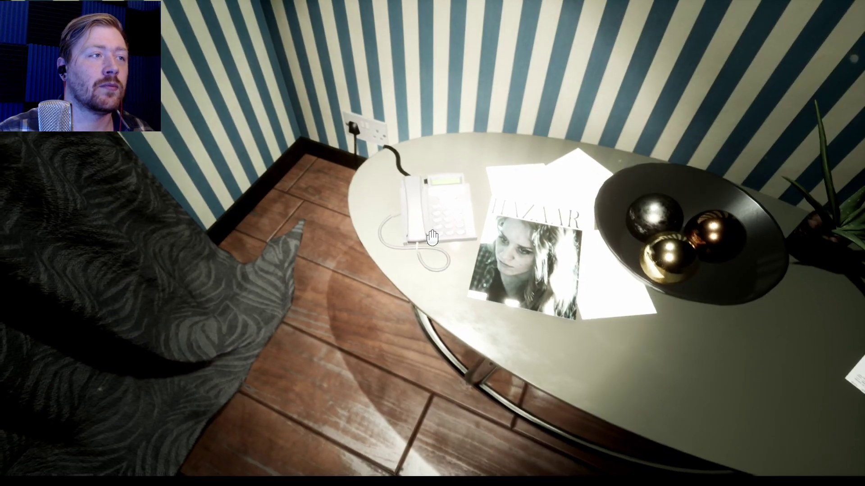
left_click(431, 237)
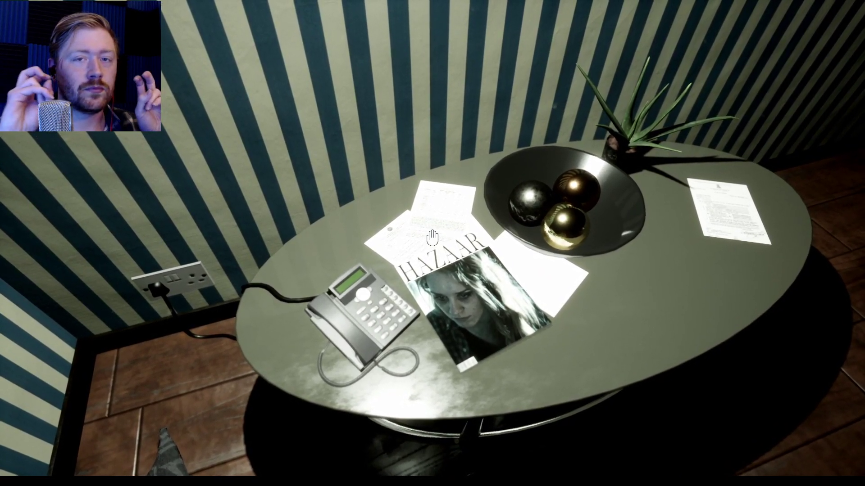
key("w")
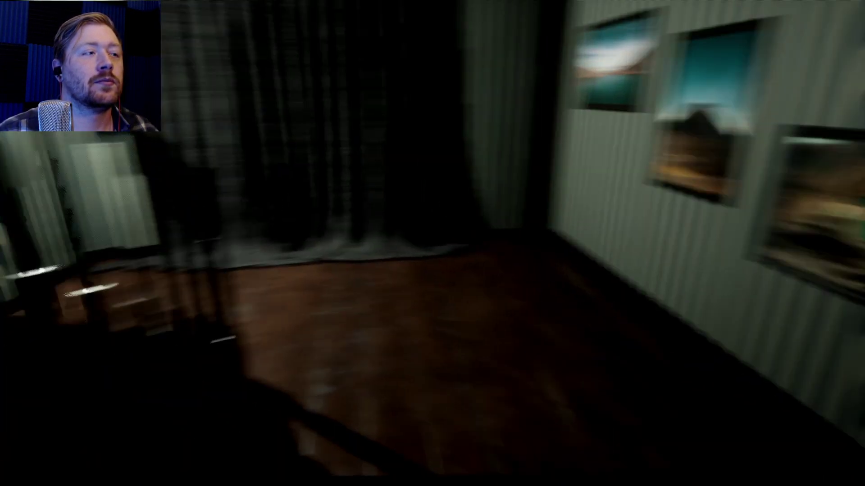
Climb to the upper landing and read the glowing note on the hallway floor
key("w")
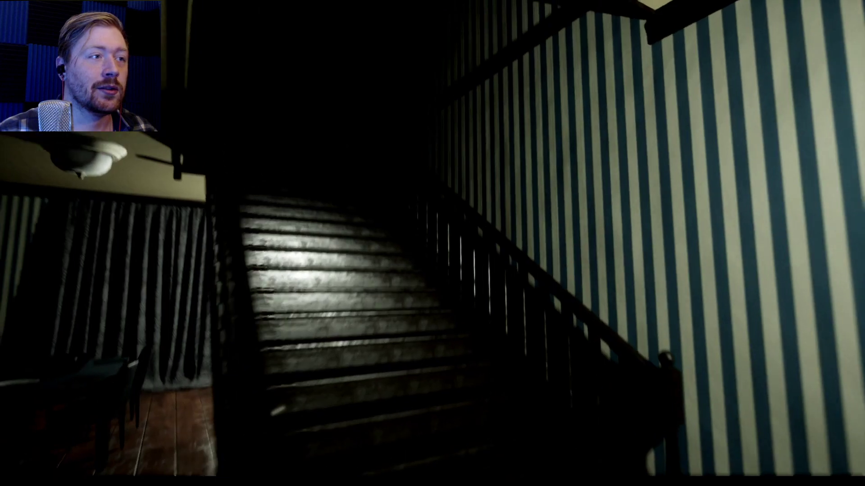
key("w")
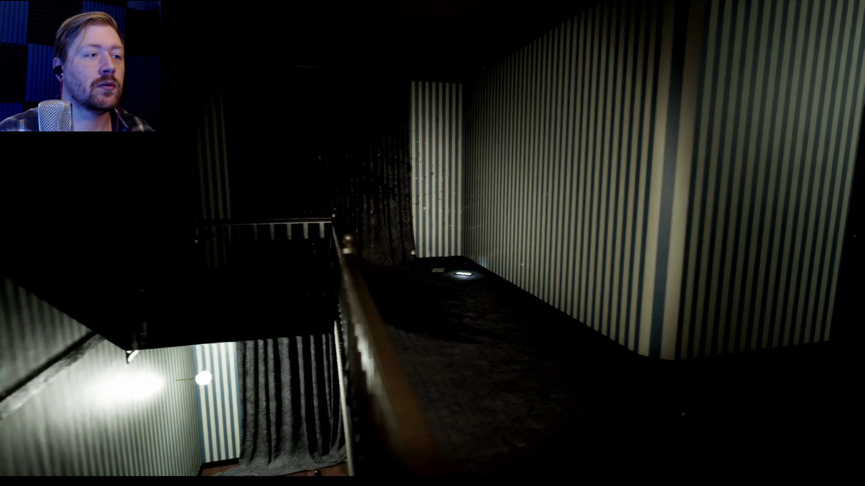
key("w")
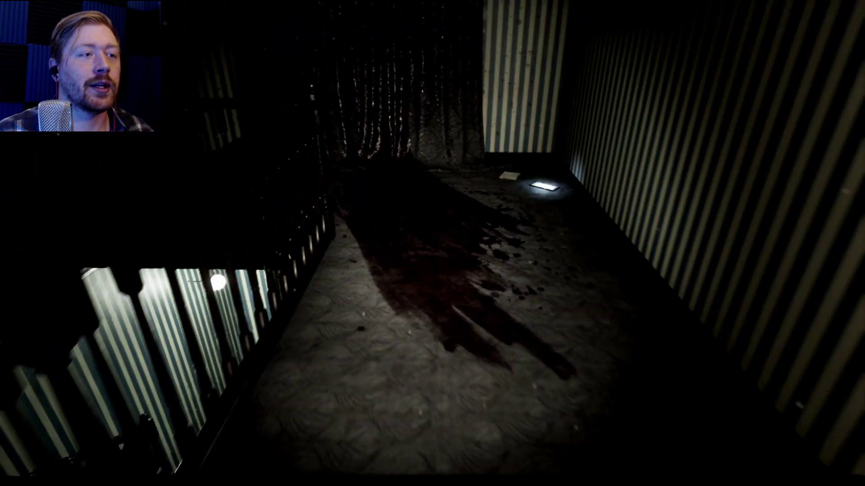
key("w")
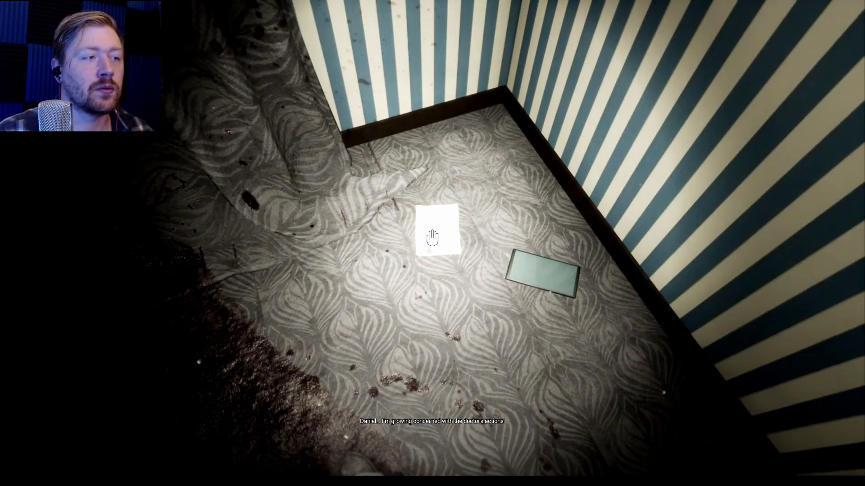
left_click(431, 238)
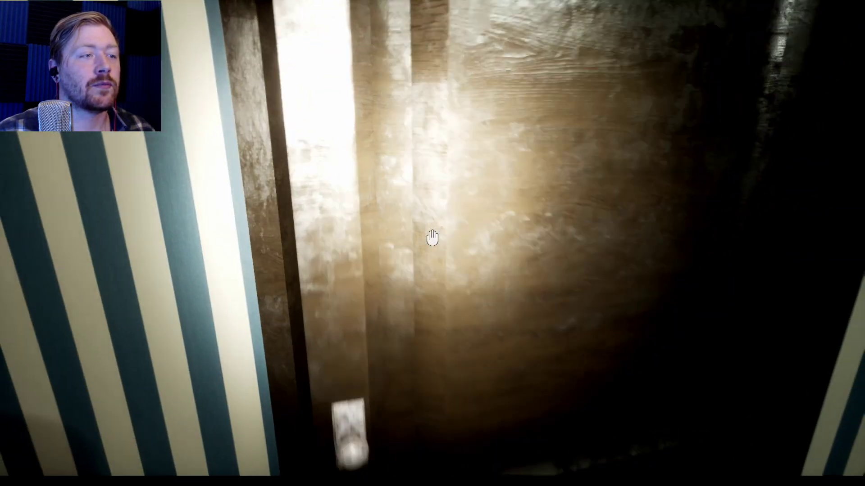
Open the upstairs bedroom door, then the bathroom door
left_click(432, 238)
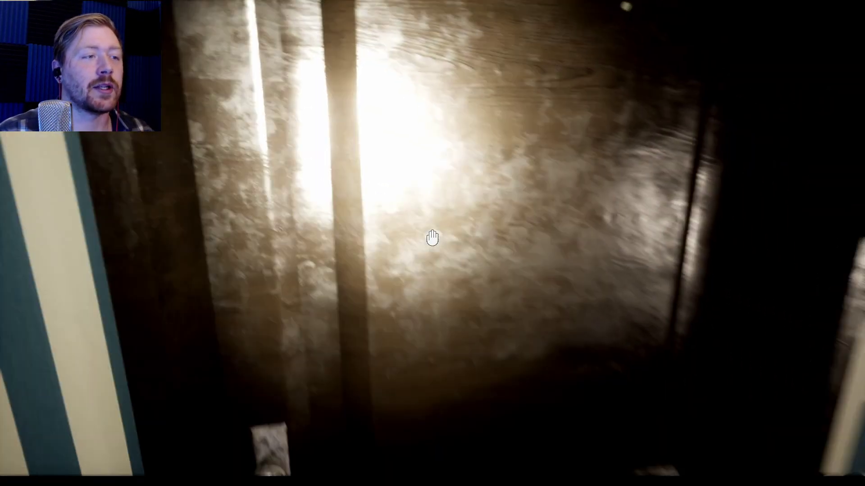
left_click(432, 238)
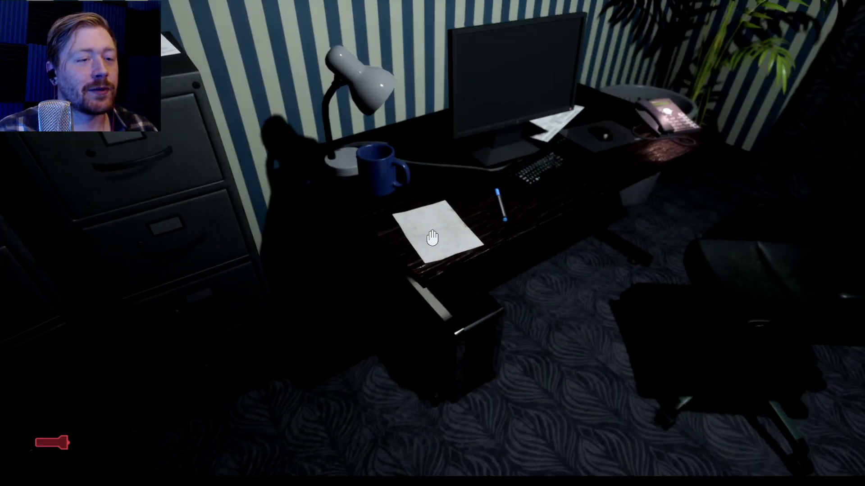
Read the handwritten note on the office desk, then play the desk phone's message
left_click(432, 237)
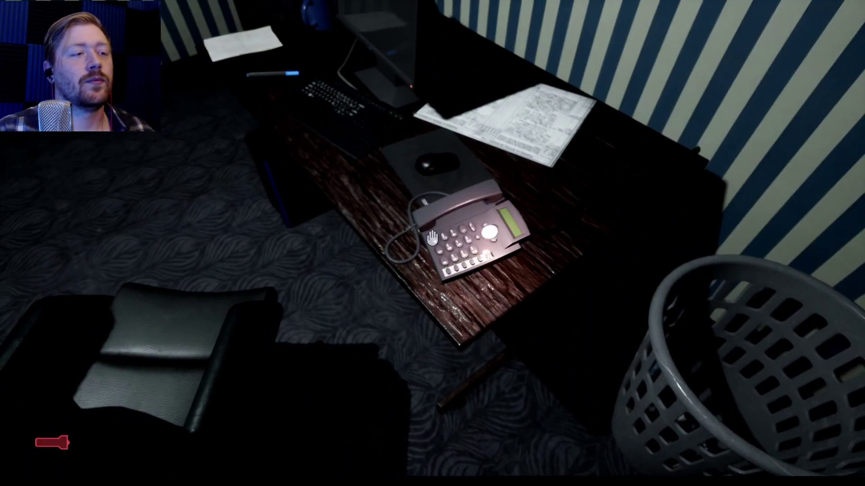
left_click(432, 238)
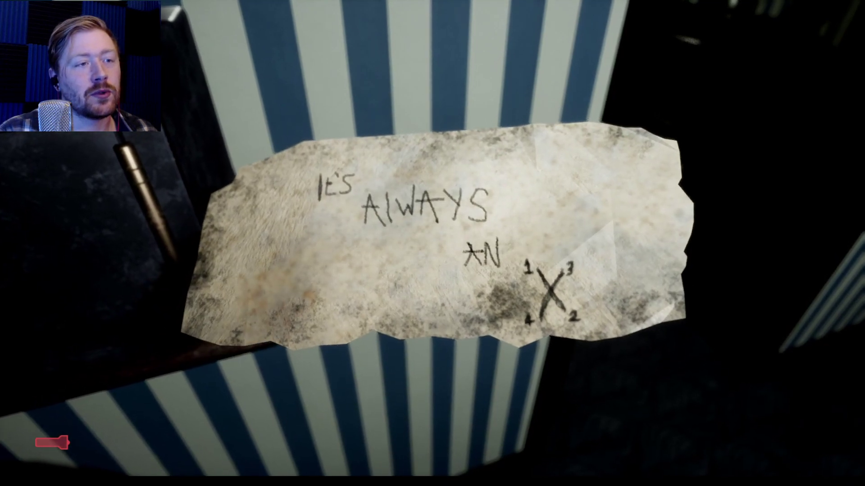
Put the numbered X-diagram note back down
key("e")
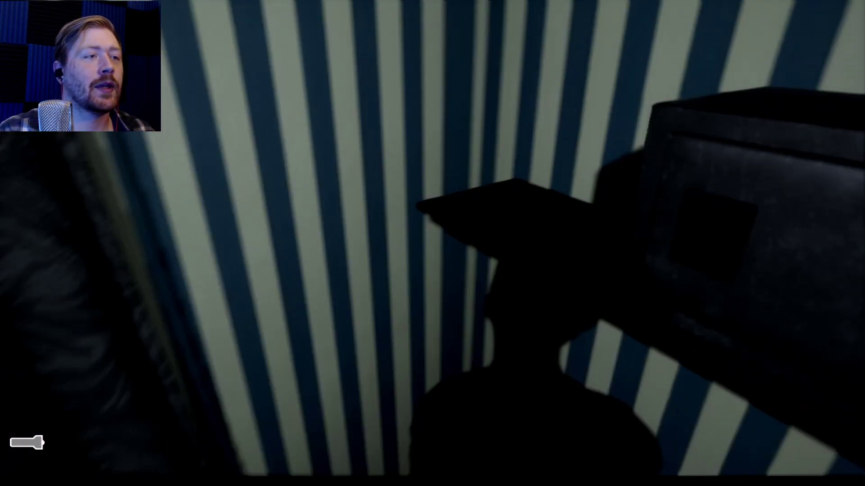
key("e")
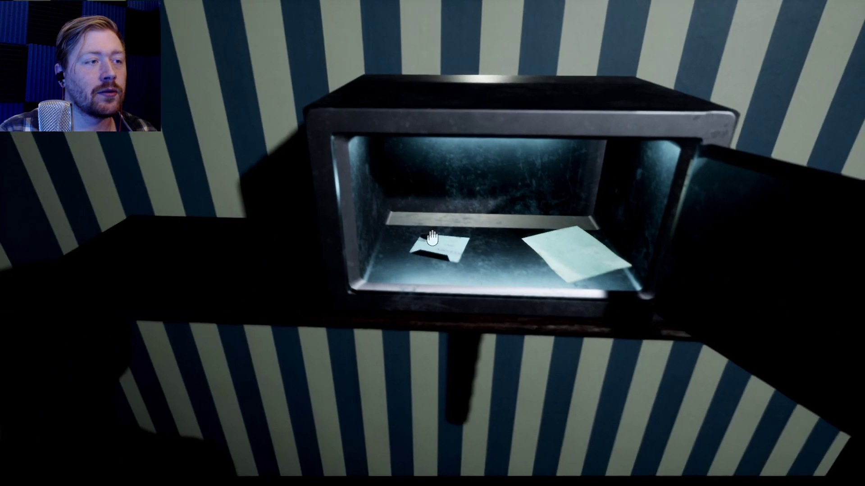
Open the wall safe, take the small note, then read and close the Doctor's letter
key("e")
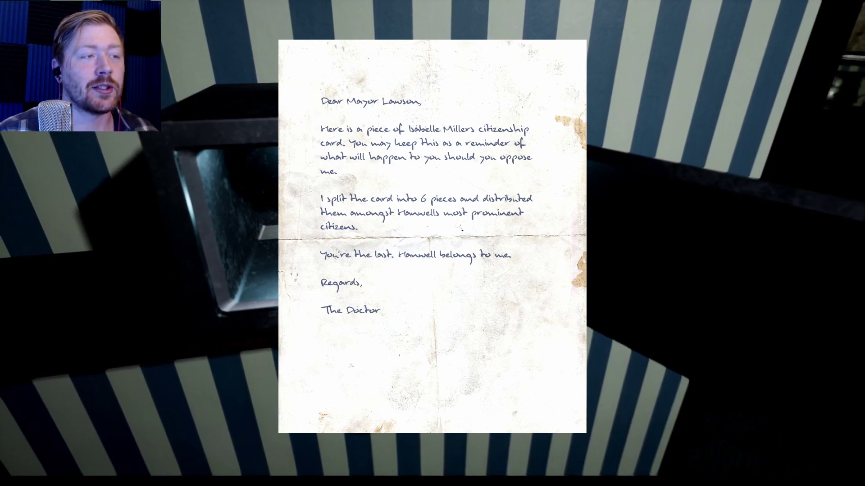
left_click(431, 238)
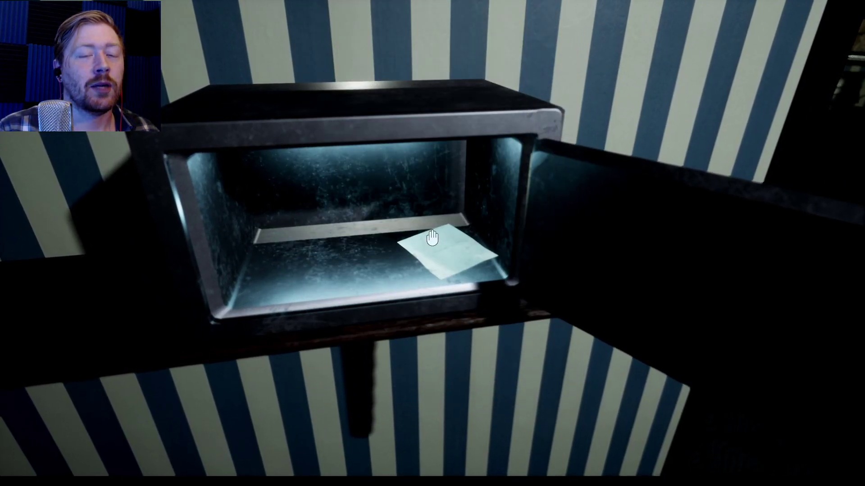
right_click(432, 238)
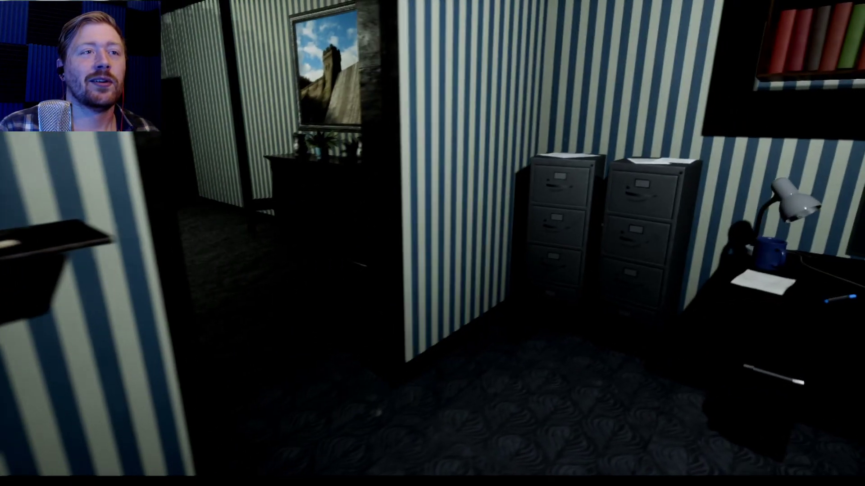
Walk from the office past the hallway armchairs into the upstairs bedroom doorway
key("w")
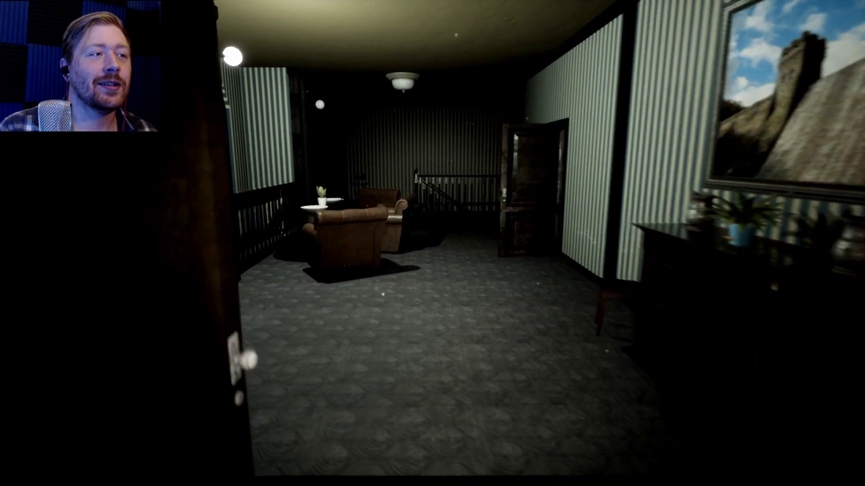
key("w")
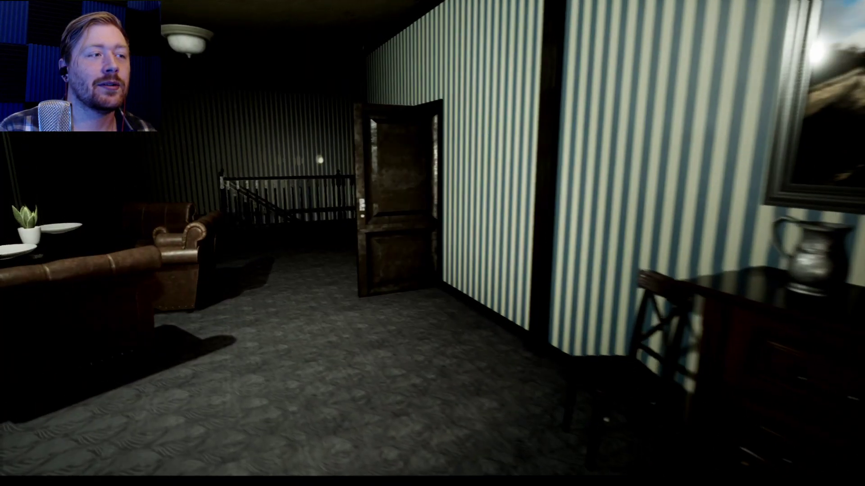
left_click_drag(432, 244, 135, 243)
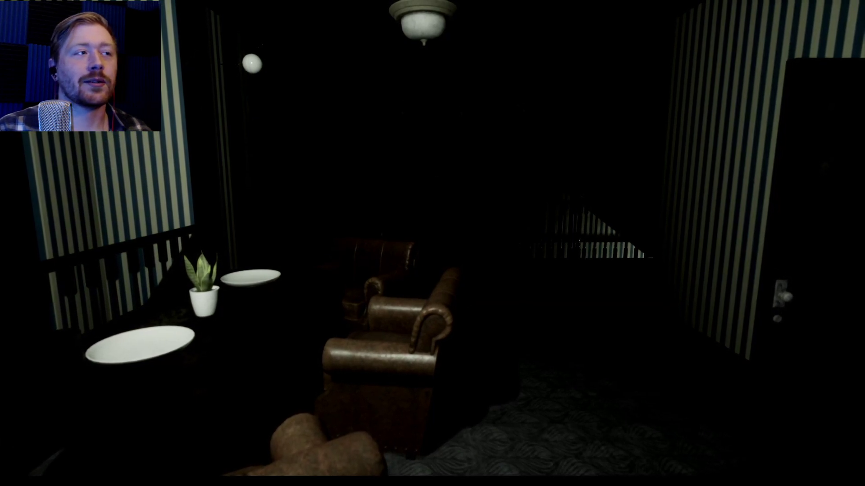
key("w")
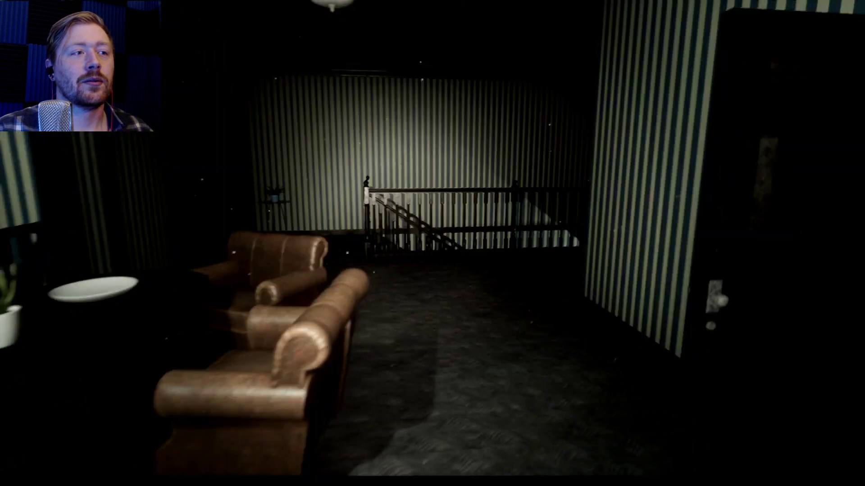
key("w")
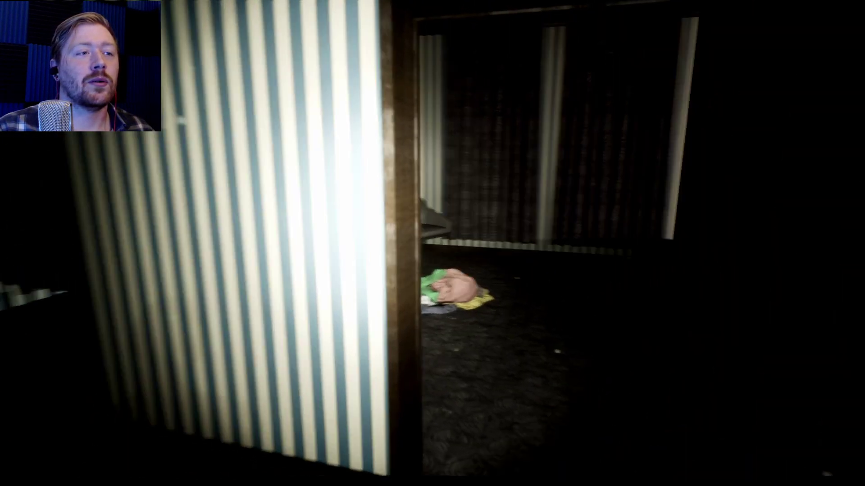
Go back along the hallway, downstairs and through the dining room to the bedroom doorway
key("w")
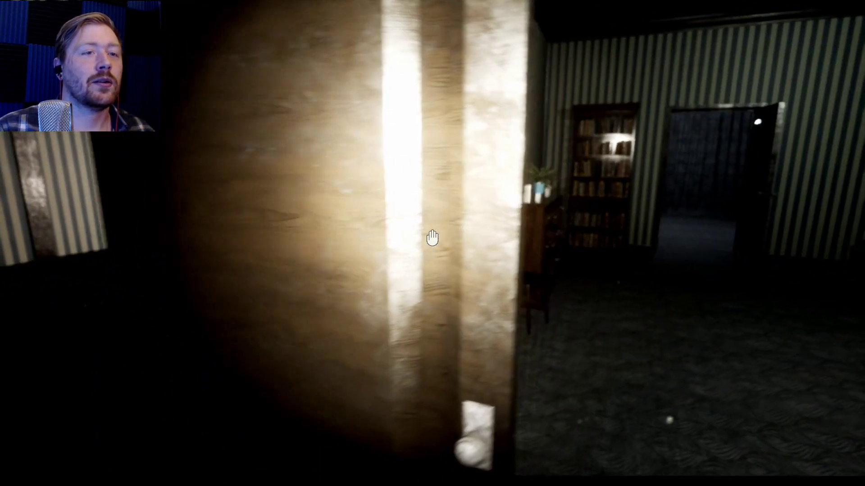
key("w")
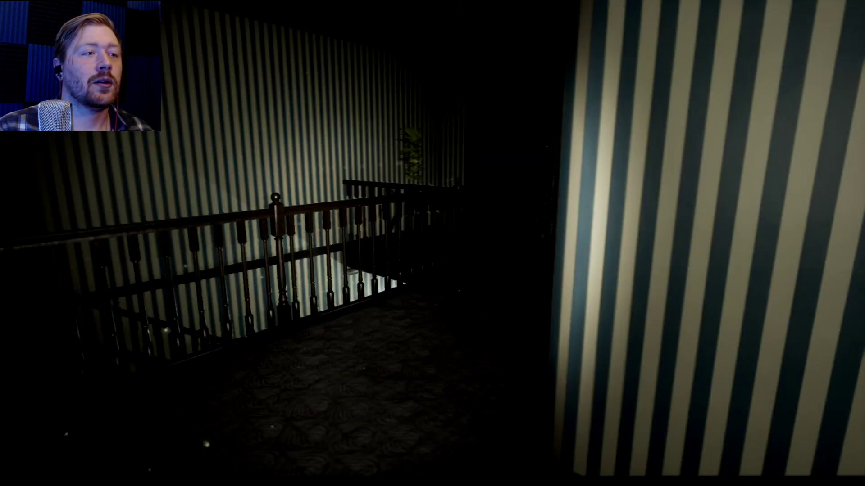
key("w")
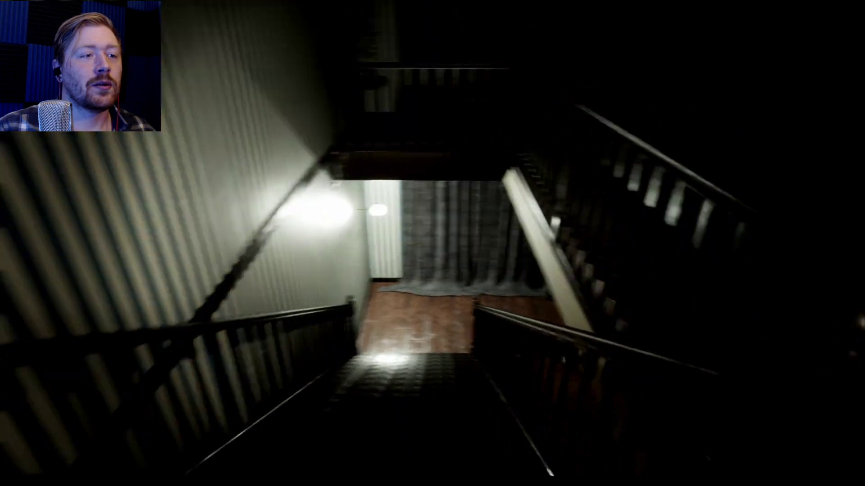
key("w")
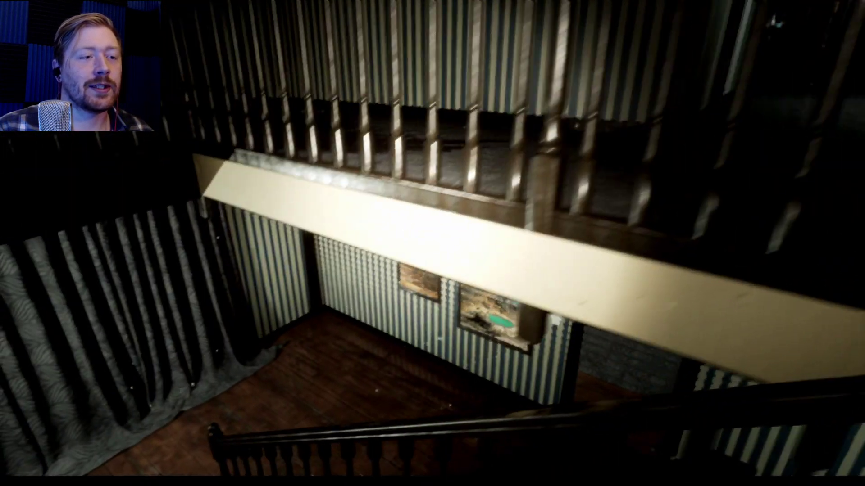
key("w")
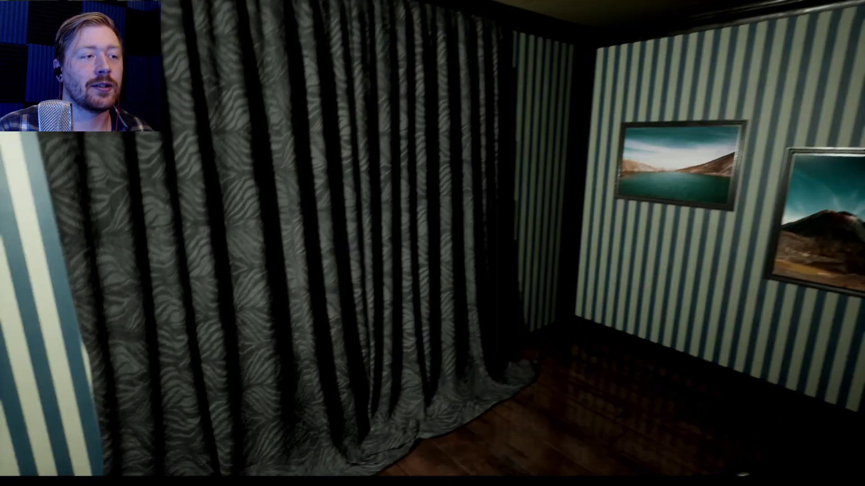
key("w")
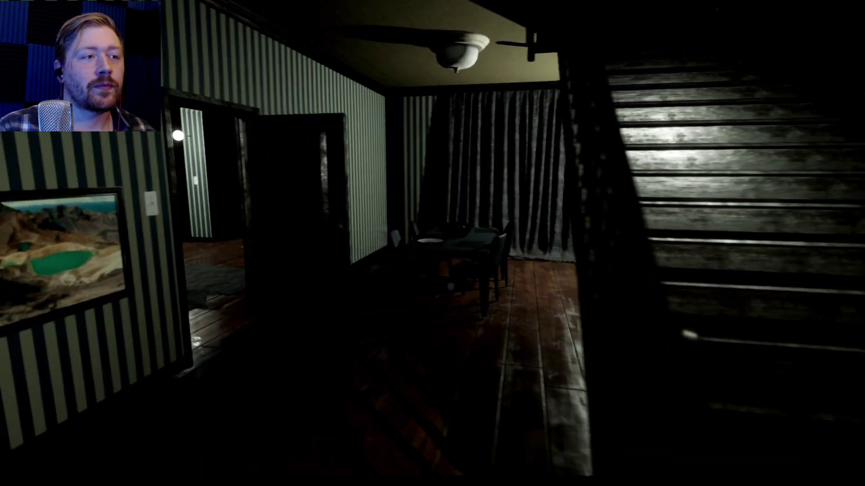
key("w")
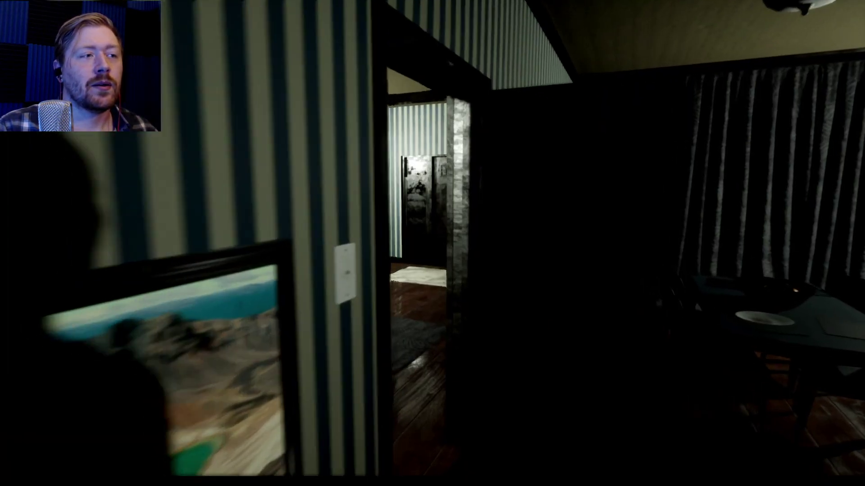
key("w")
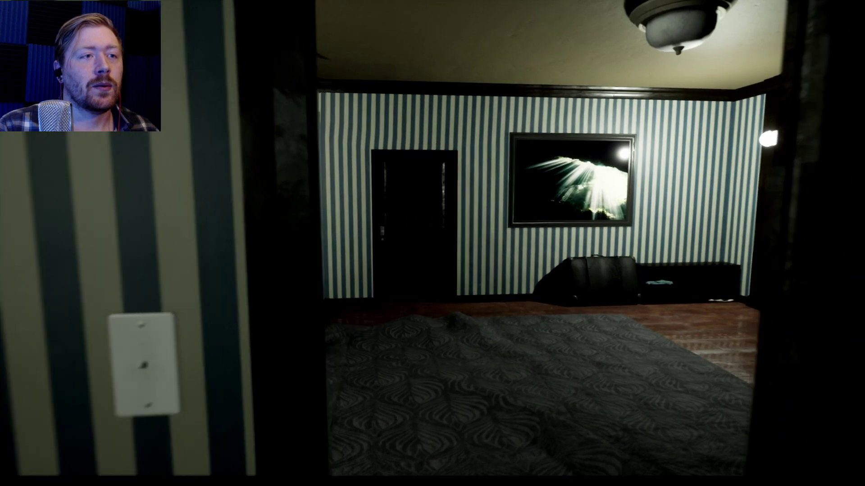
Flip the wall switch, open the dark door, and walk through to the sink room
key("w")
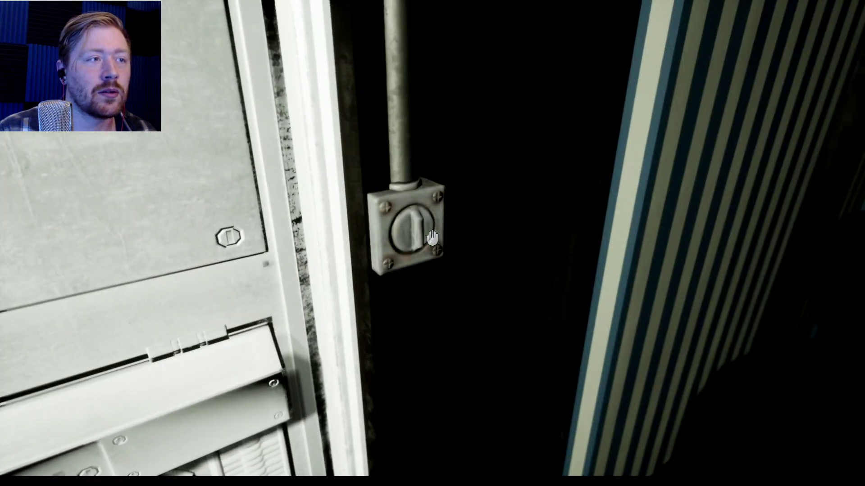
left_click(432, 238)
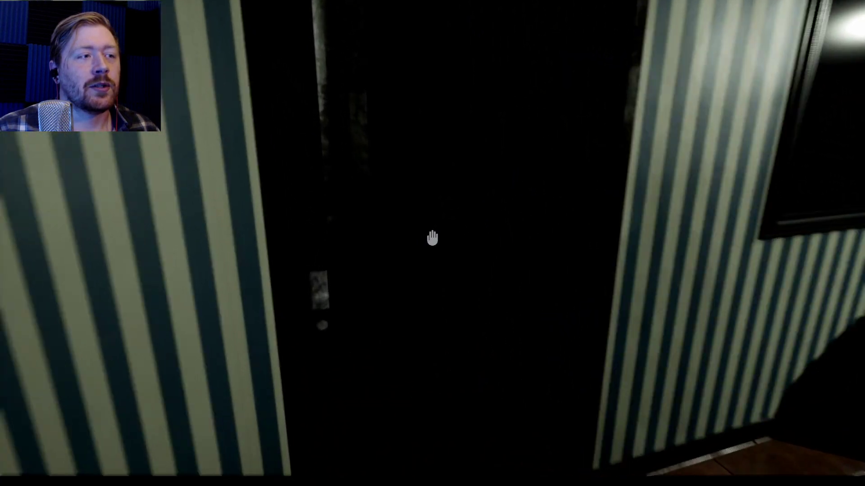
left_click(433, 238)
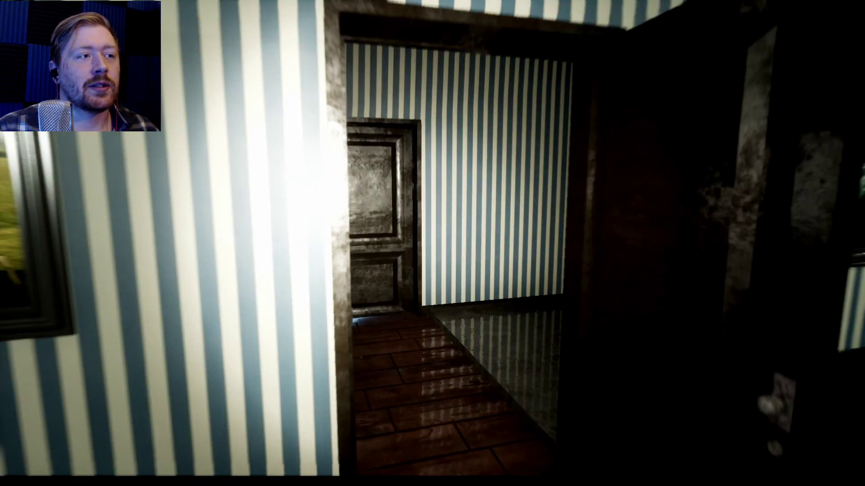
key("w")
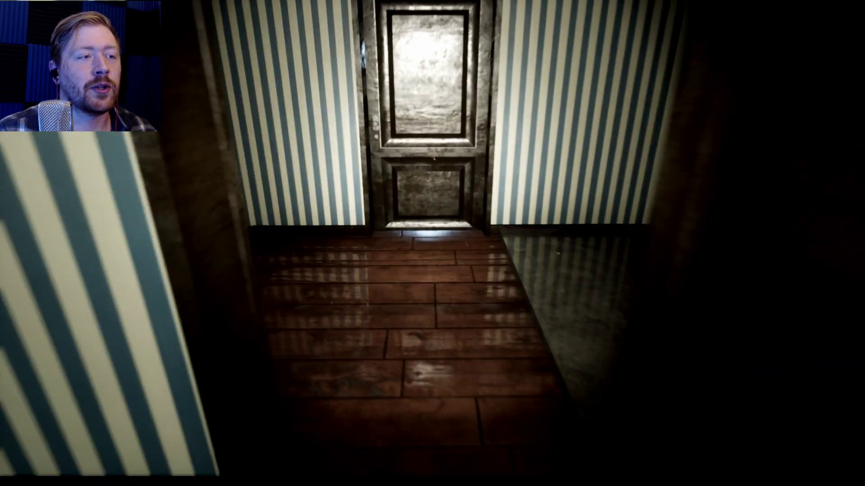
key("w")
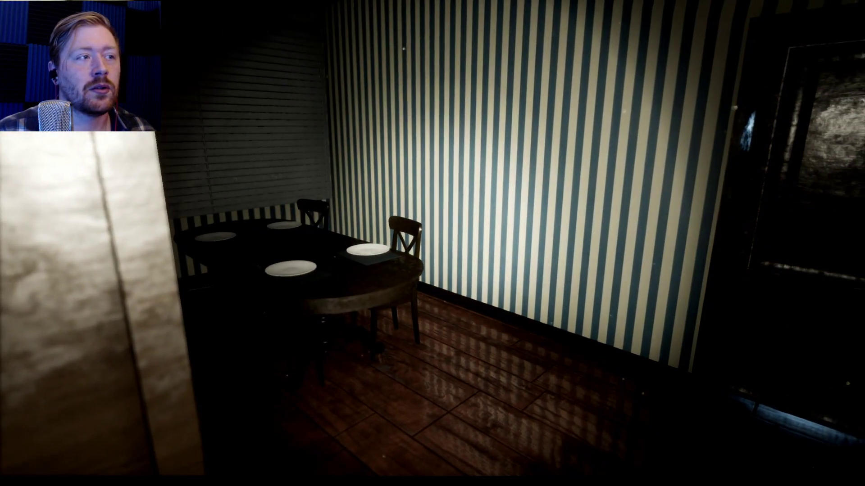
key("w")
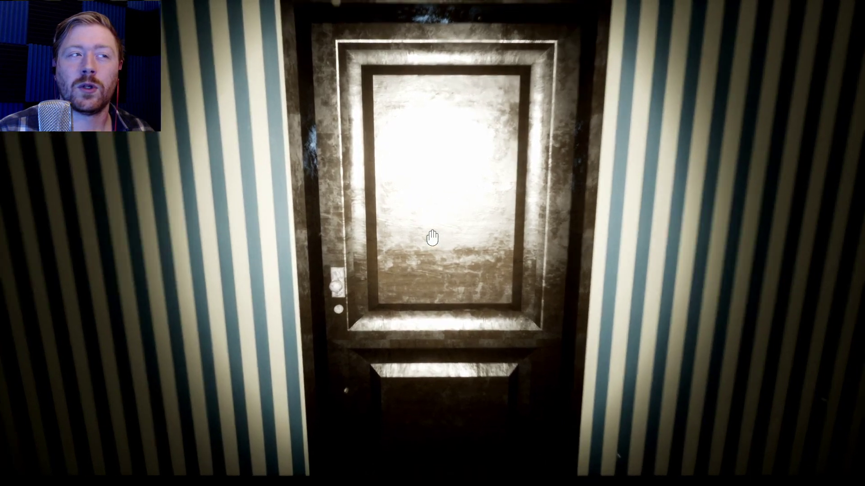
Open the TV room door and walk through it toward the staircase room
left_click(432, 238)
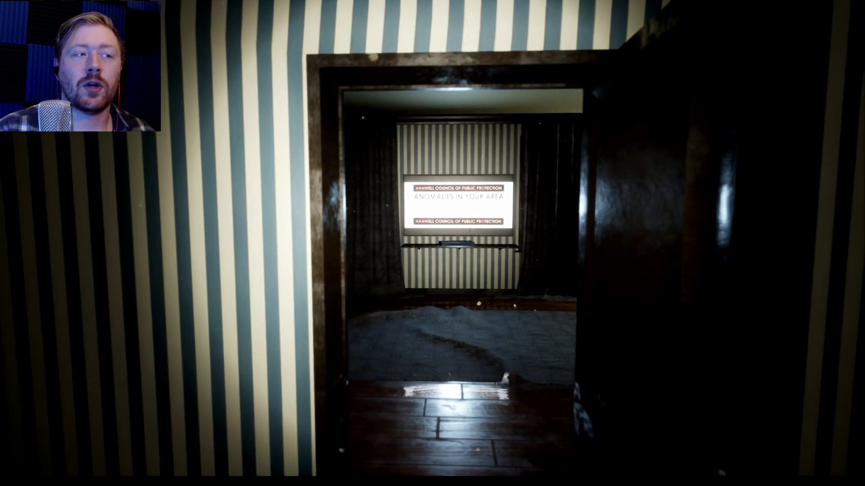
key("w")
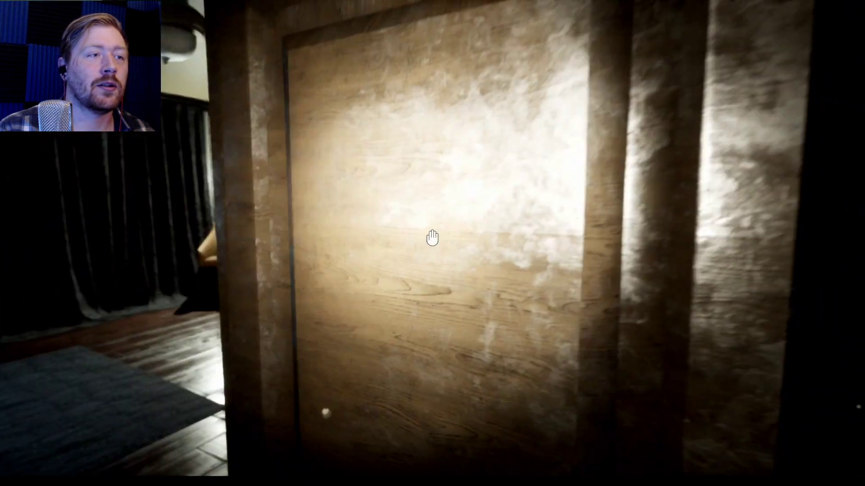
key("w")
key("w")
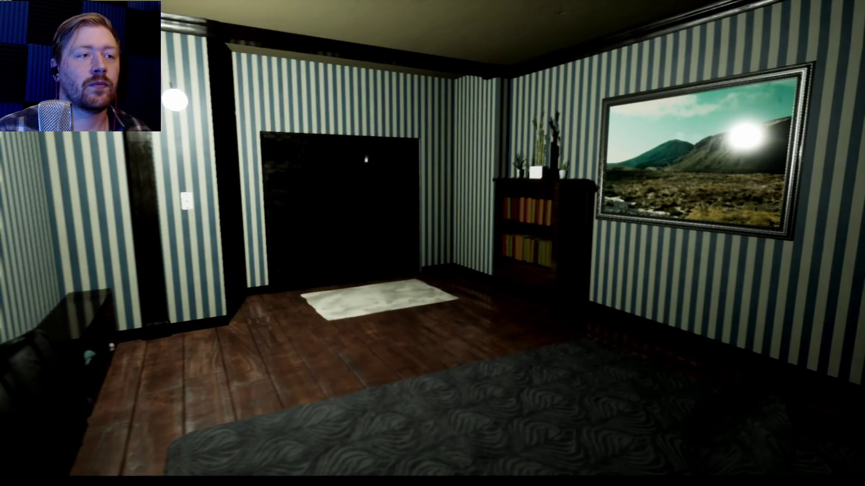
key("w")
key("w")
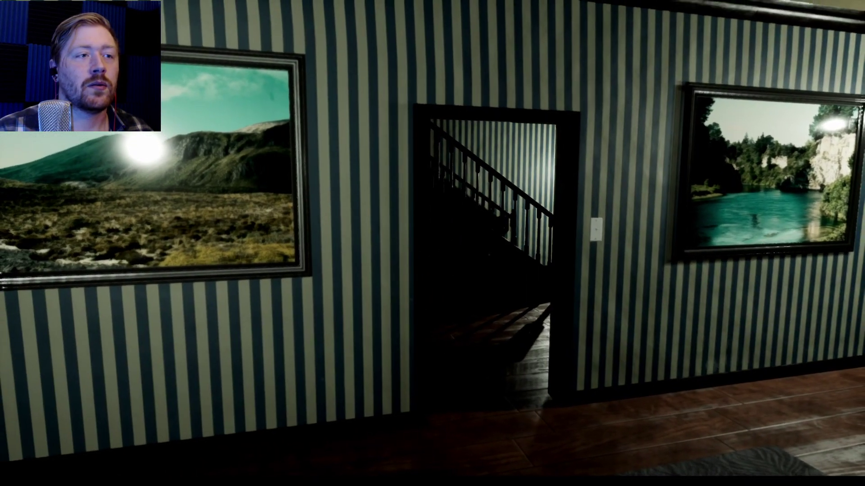
key("w")
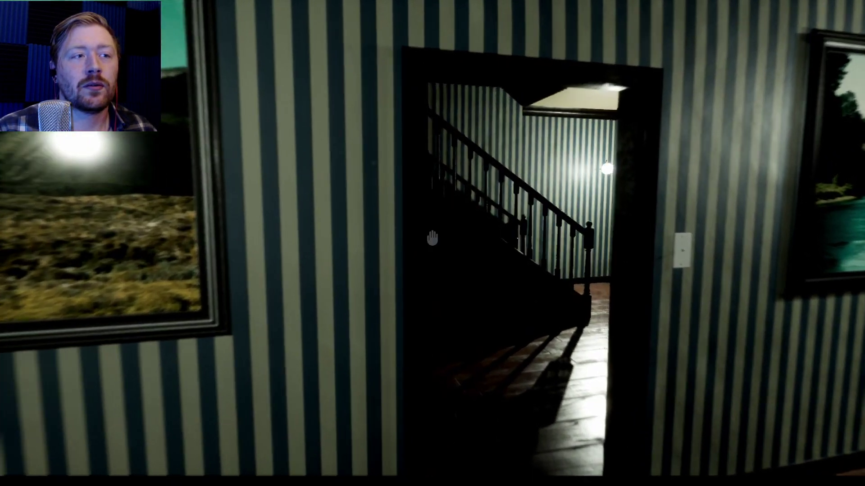
key("w")
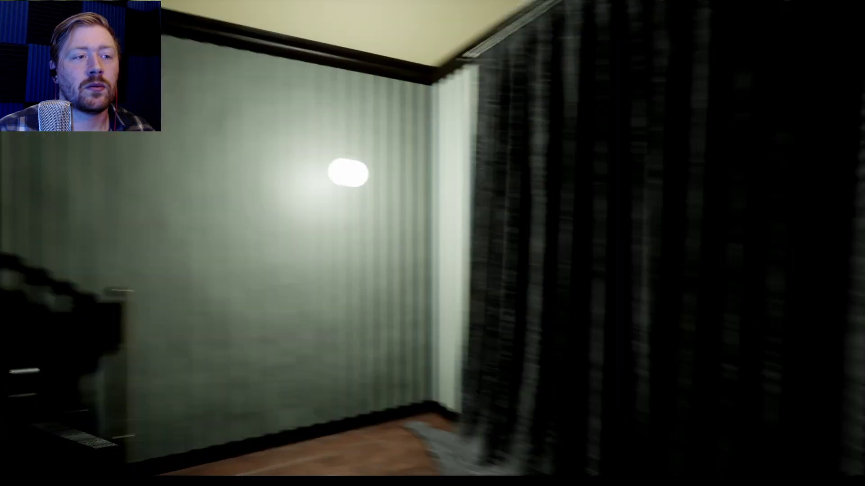
Climb the stairs, open the upstairs bedroom door and walk toward the bed
key("w")
key("w")
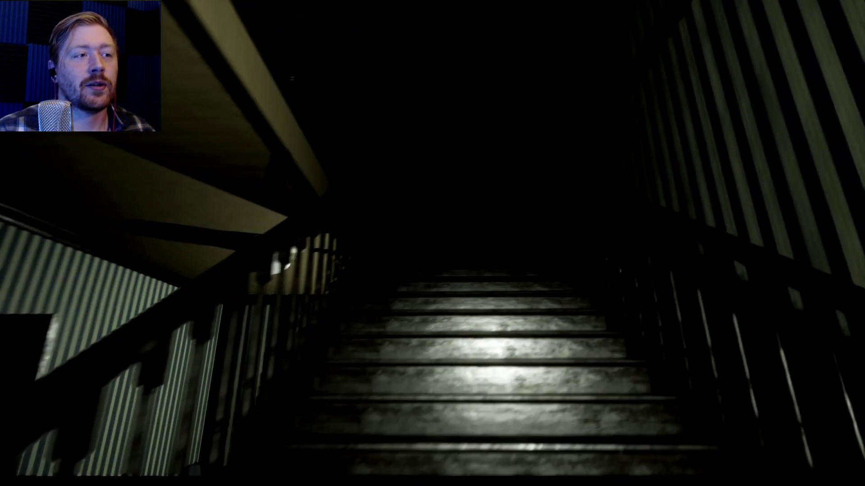
key("w")
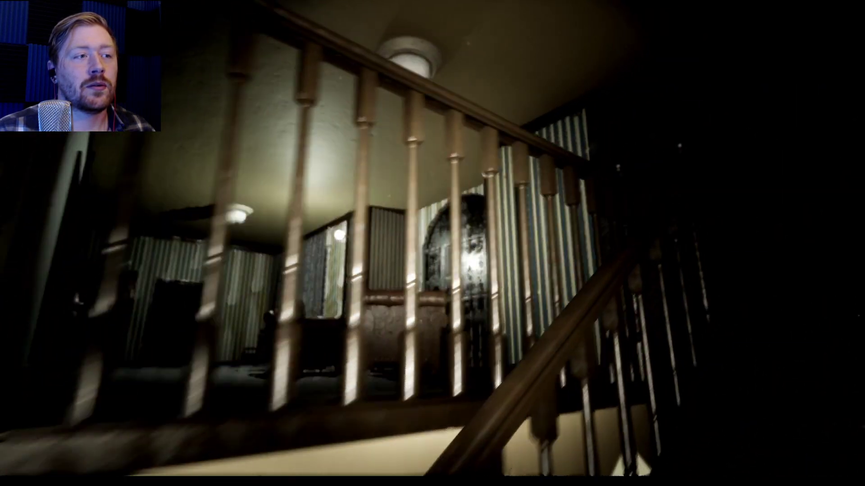
key("w")
key("w")
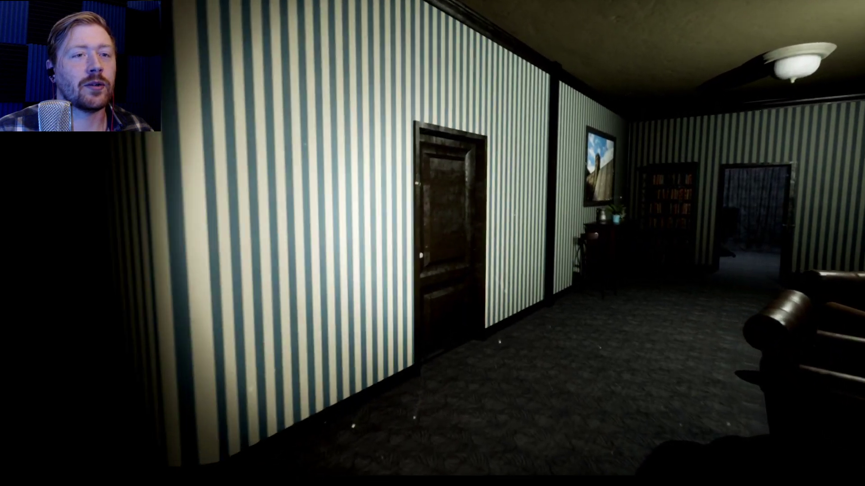
key("w")
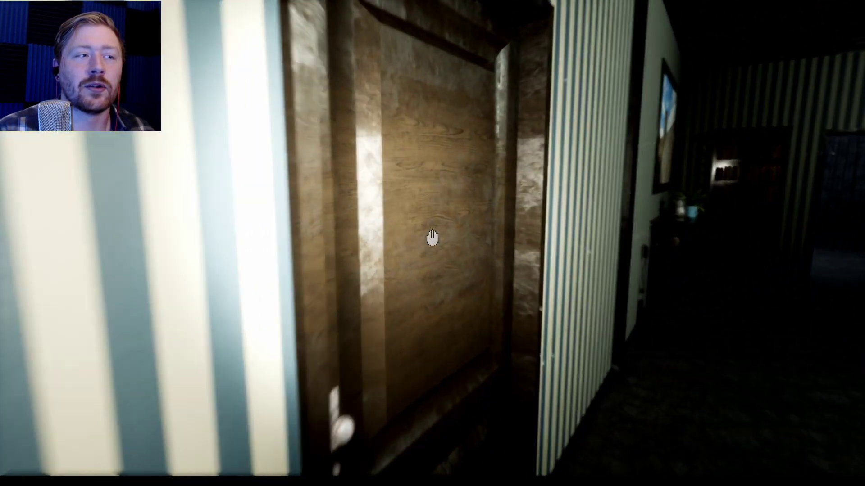
left_click(432, 238)
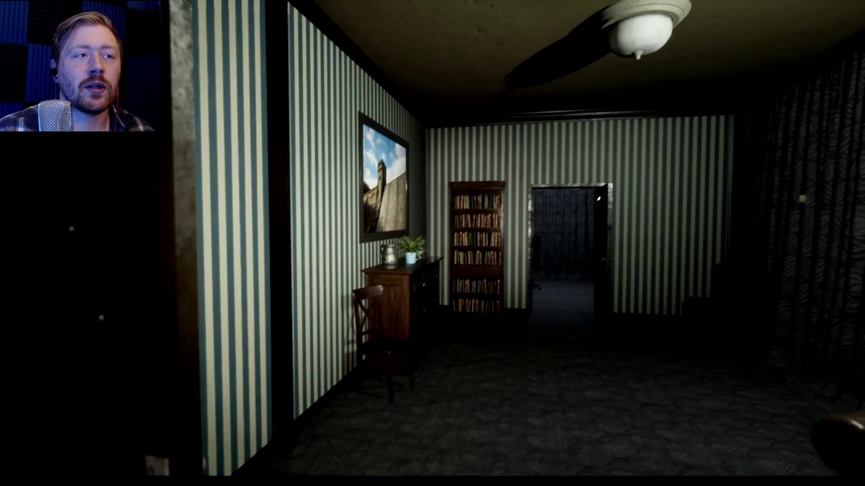
key("w")
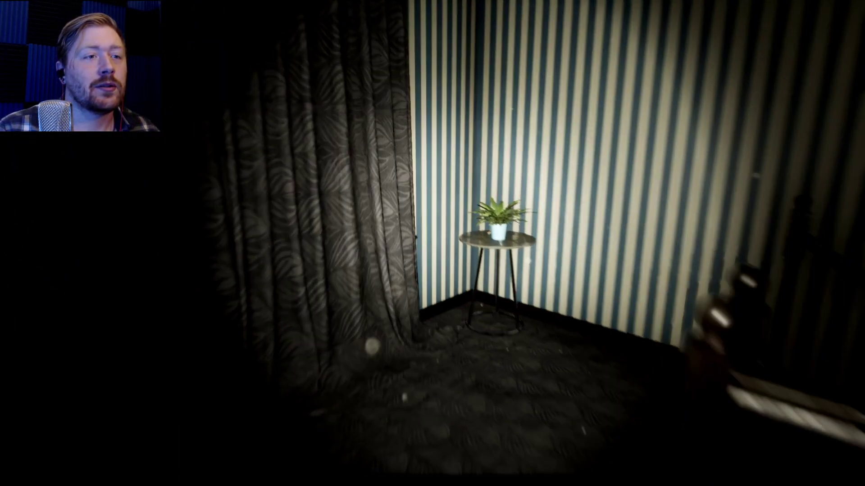
Walk back downstairs, cross the bedroom to the dark door, and exit into the courtyard
key("w")
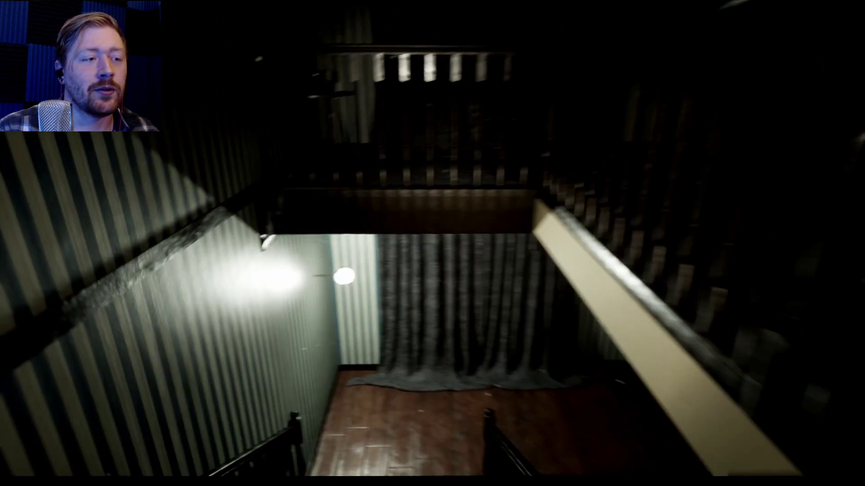
key("w")
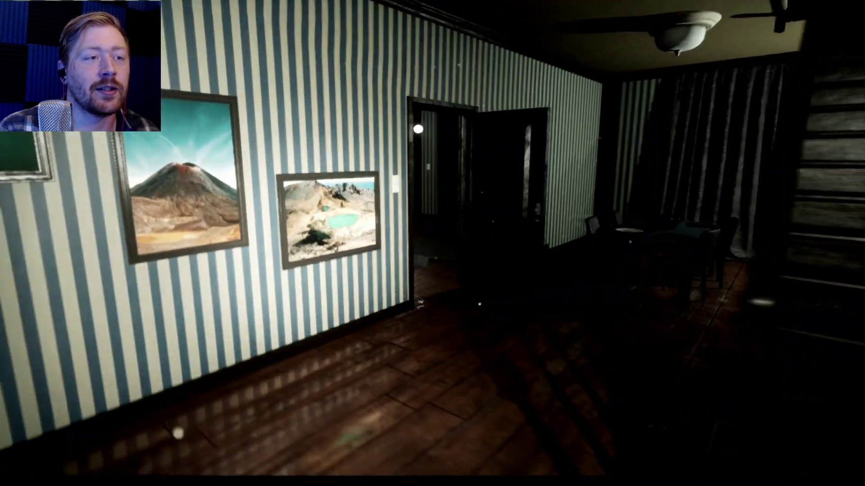
key("w")
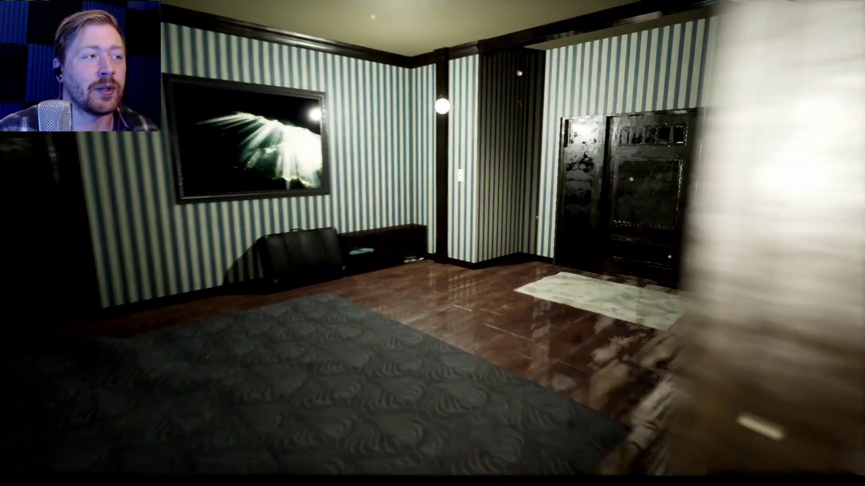
key("w")
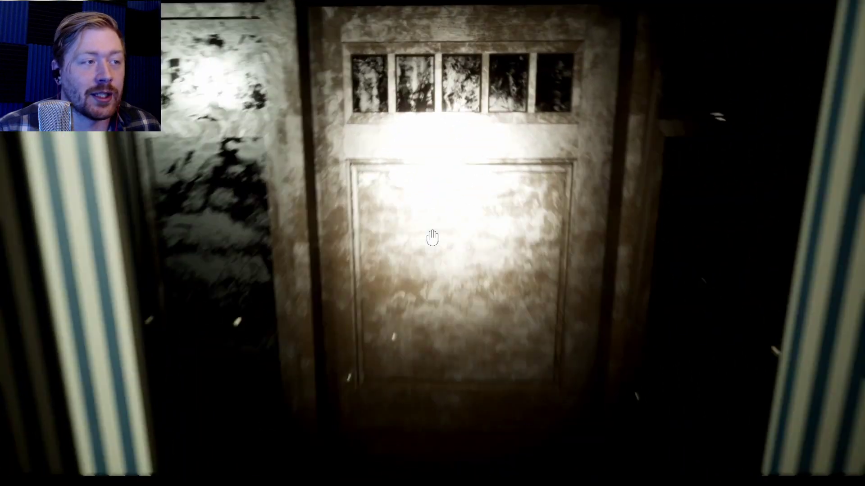
key("w")
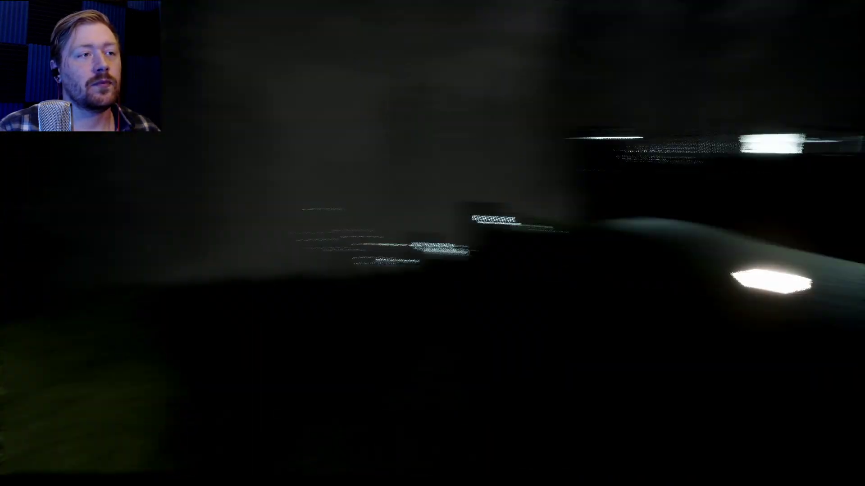
key("w")
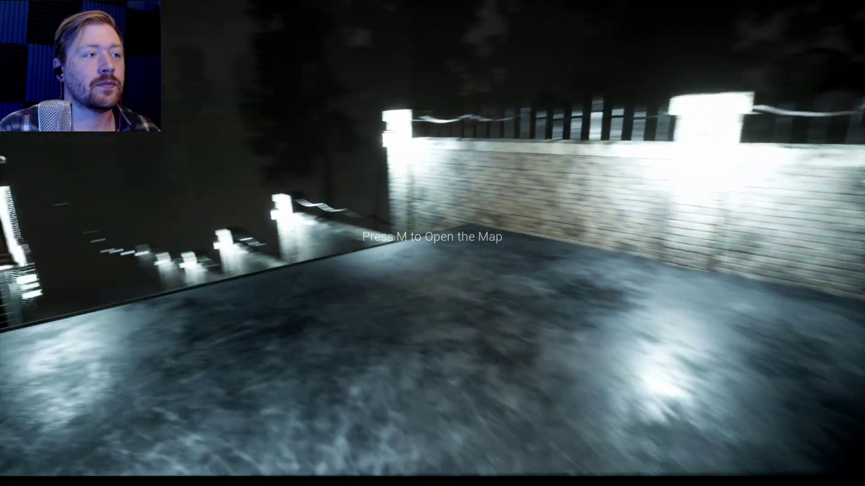
Bring up the overhead map, pan toward the church area and zoom out
key("m")
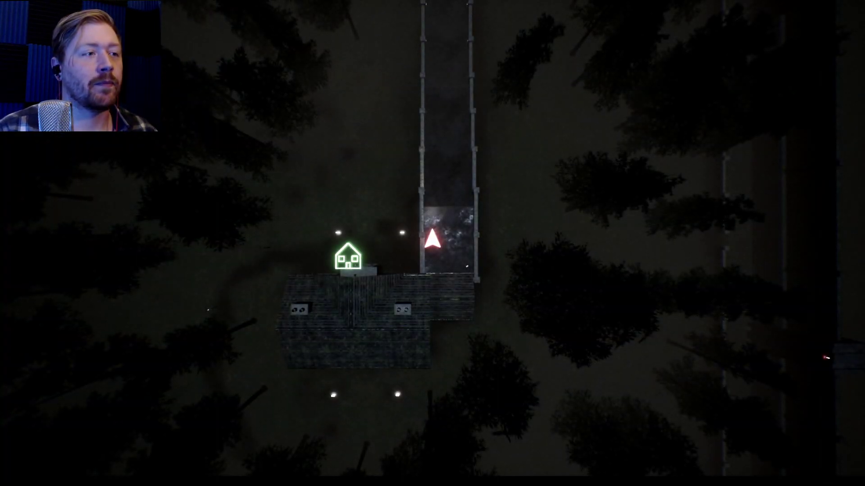
key("w")
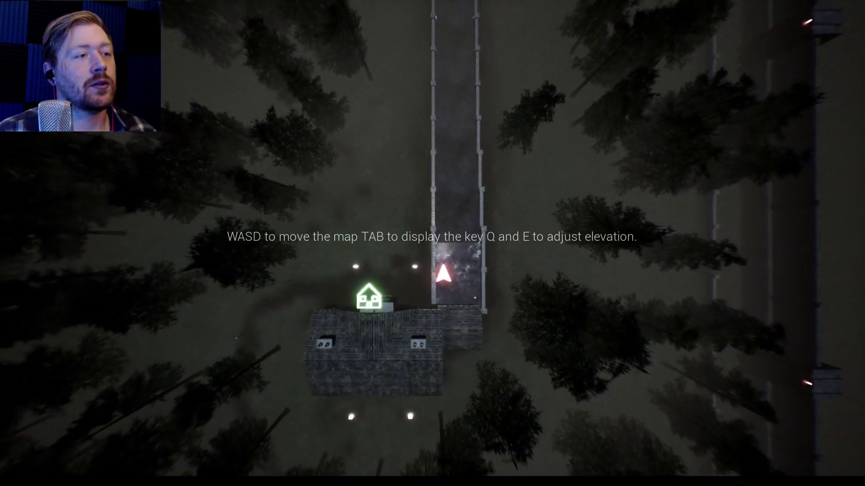
key("e")
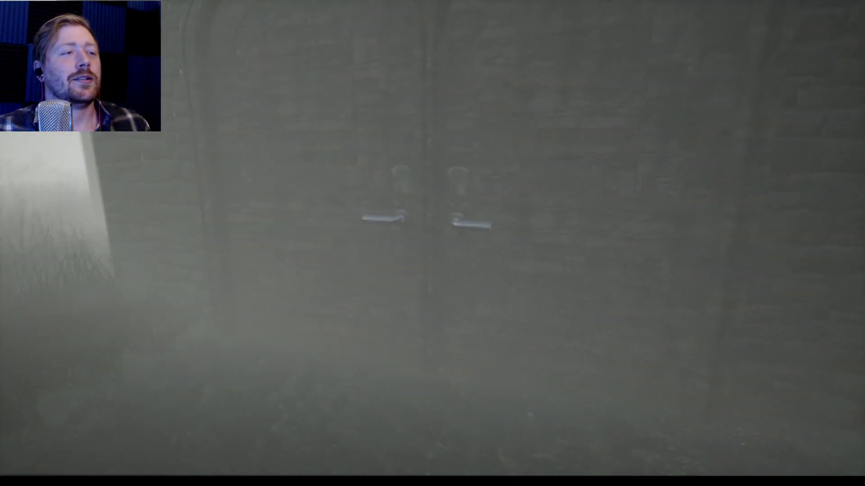
Open the double doors and go through toward the altar table
left_click(432, 238)
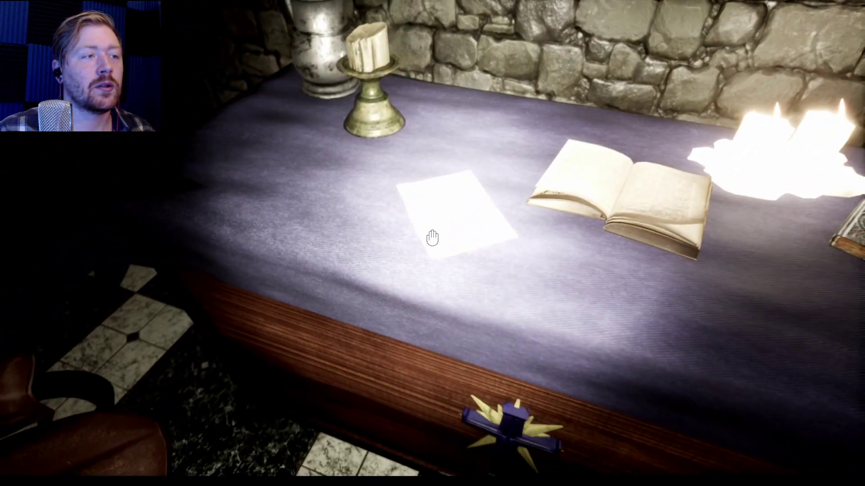
Read the altar note about today's hymns and a painting's worth, then put it down
left_click(433, 238)
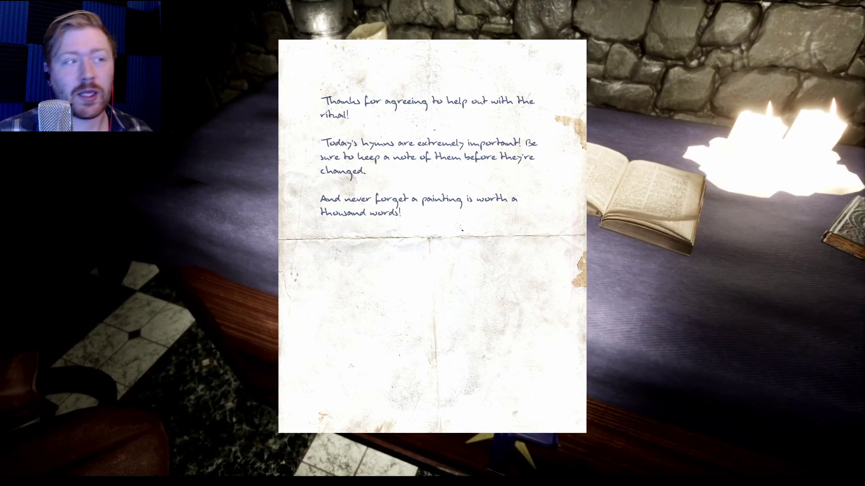
key("e")
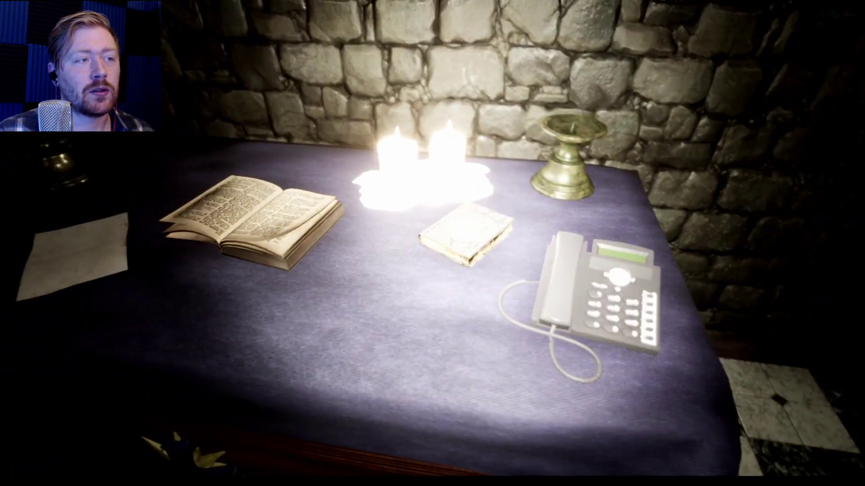
Play the telephone message, then walk into the fireplace room to examine the framed painting
key("w")
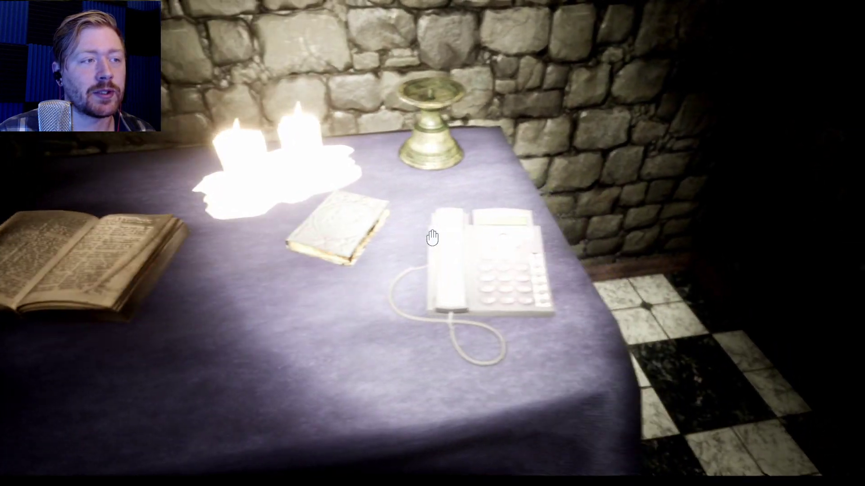
left_click(432, 237)
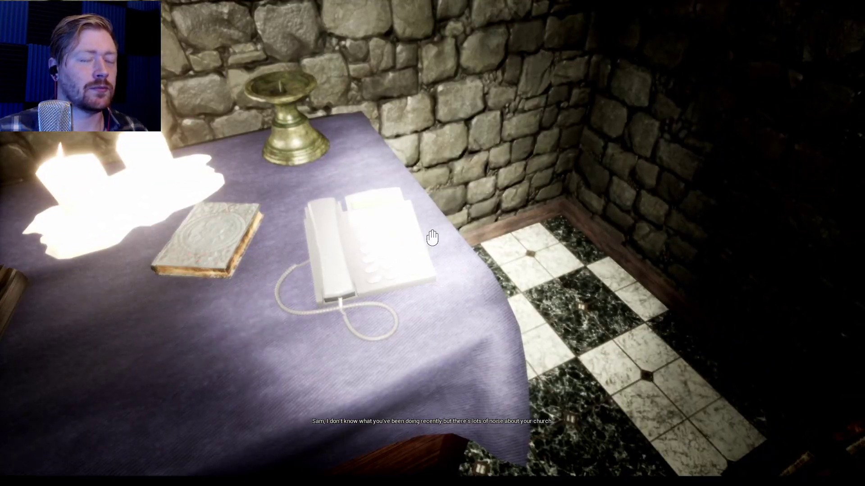
key("w")
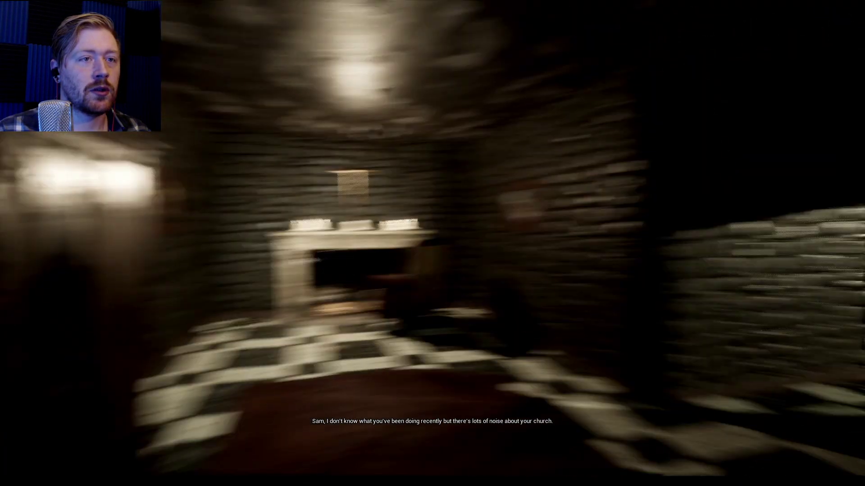
key("w")
key("w")
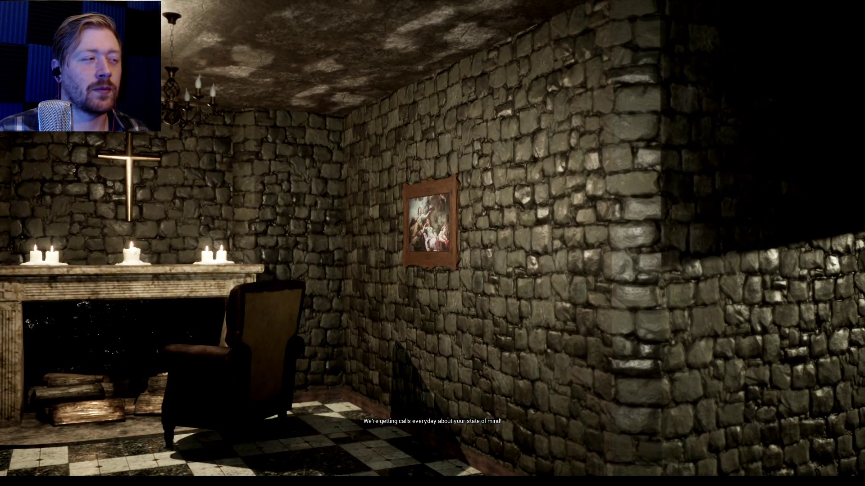
key("w")
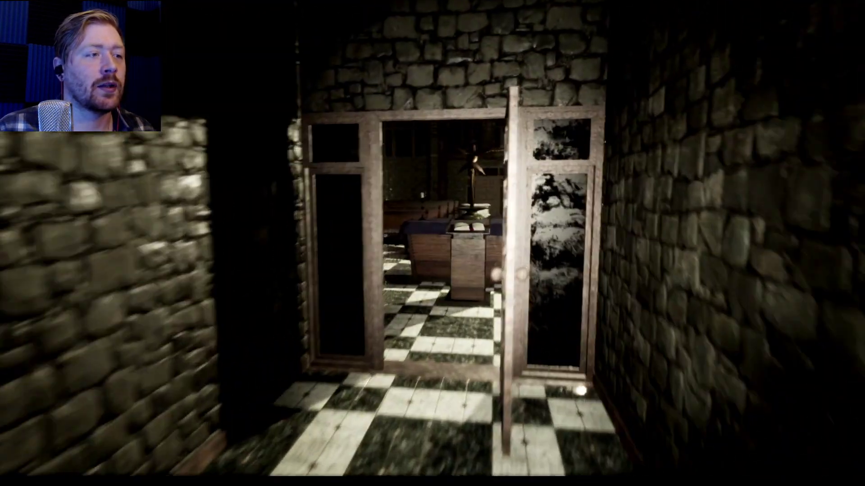
Enter the church through the glass doors, check the wooden door, then look up at the large painting
key("w")
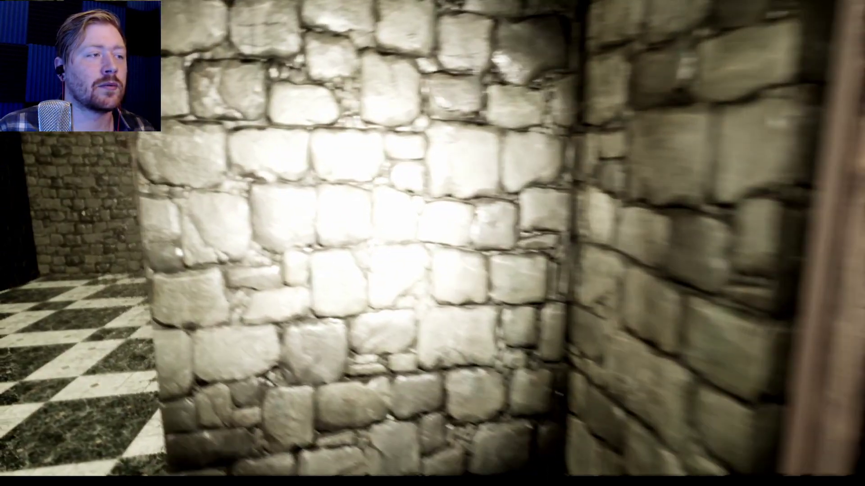
key("w")
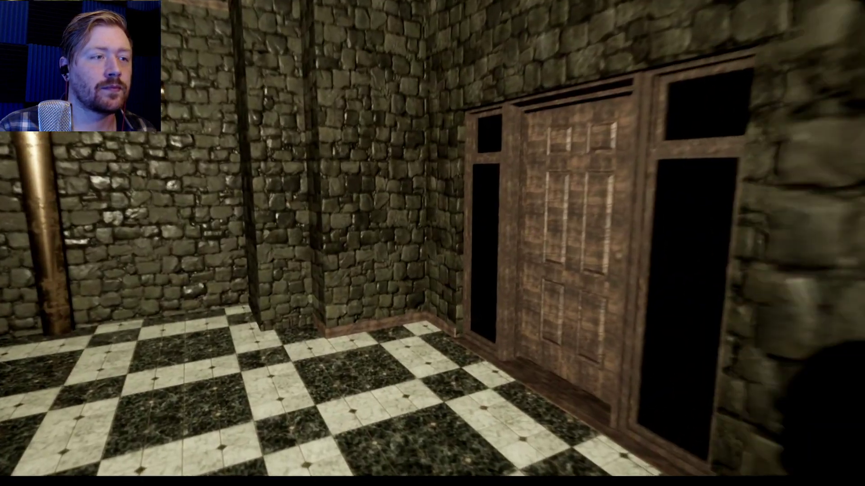
key("w")
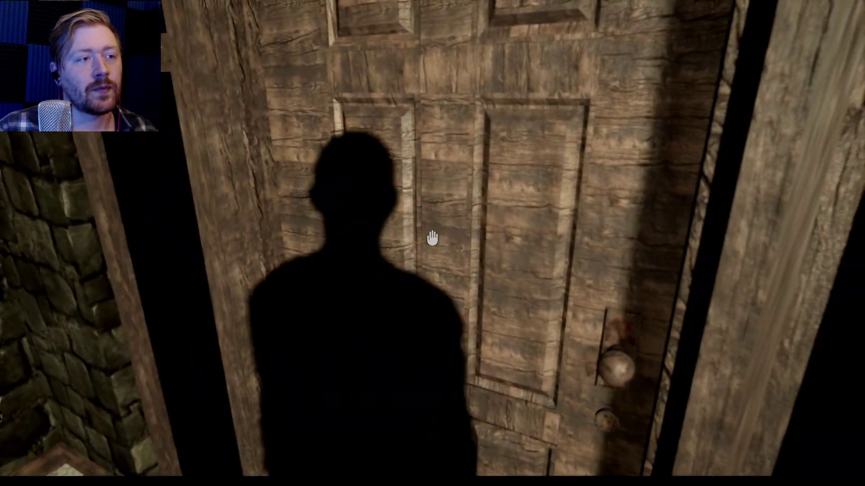
key("s")
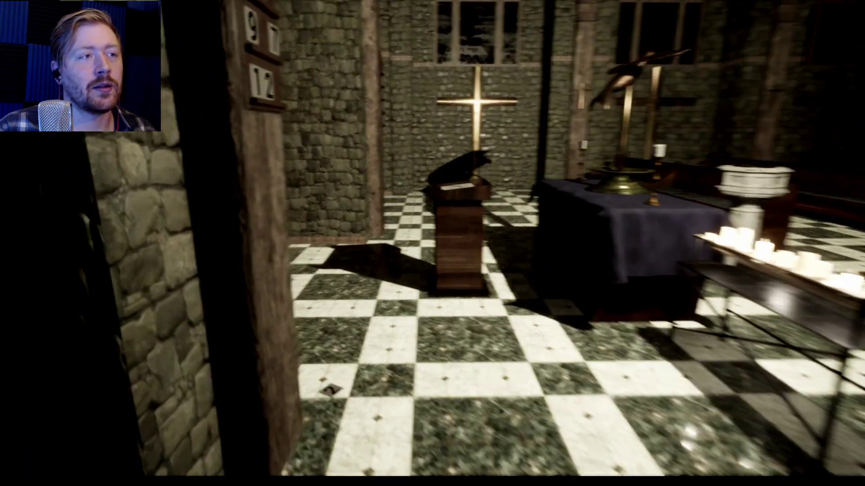
key("s")
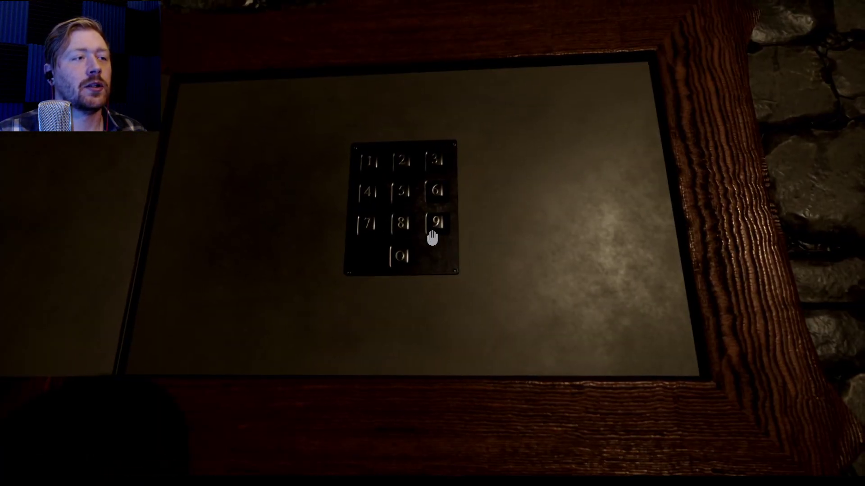
Leave the keypad close-up and walk into the chapel to read hymn boards 657, 292, 997, 123
right_click(432, 237)
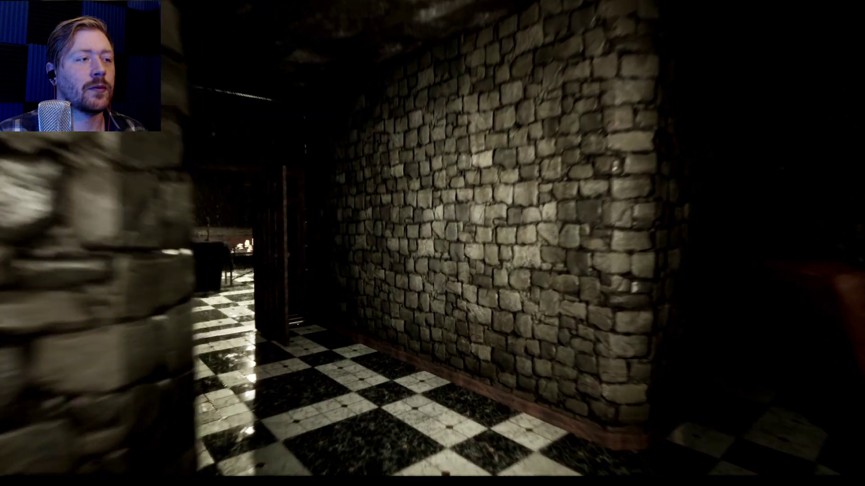
left_click(433, 243)
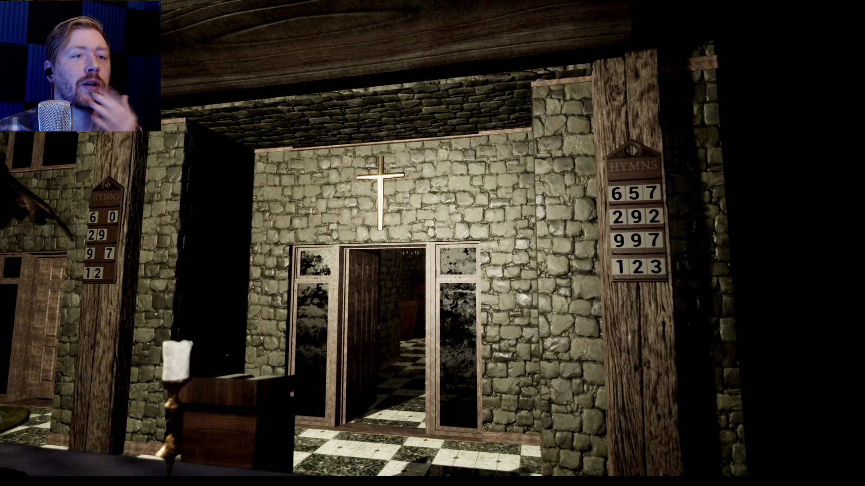
Return to the checkered-floor room, inspect the numbered wall keypad up close, then back out
key("w")
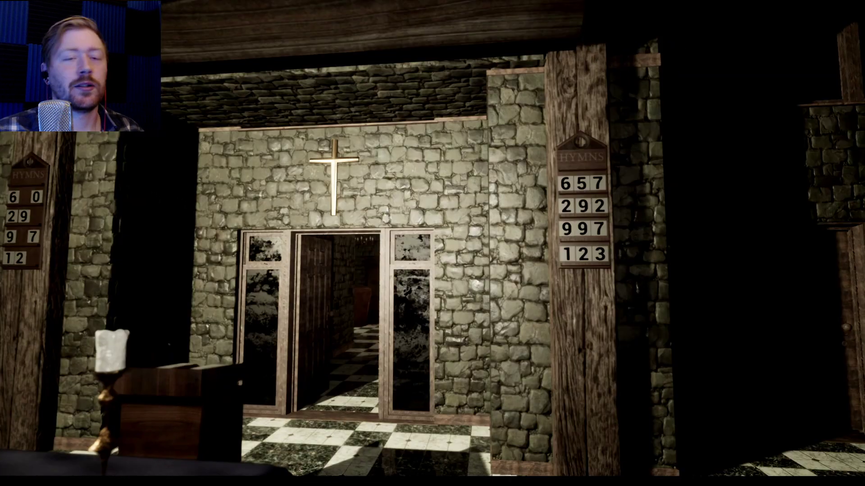
key("w")
key("w")
key("e")
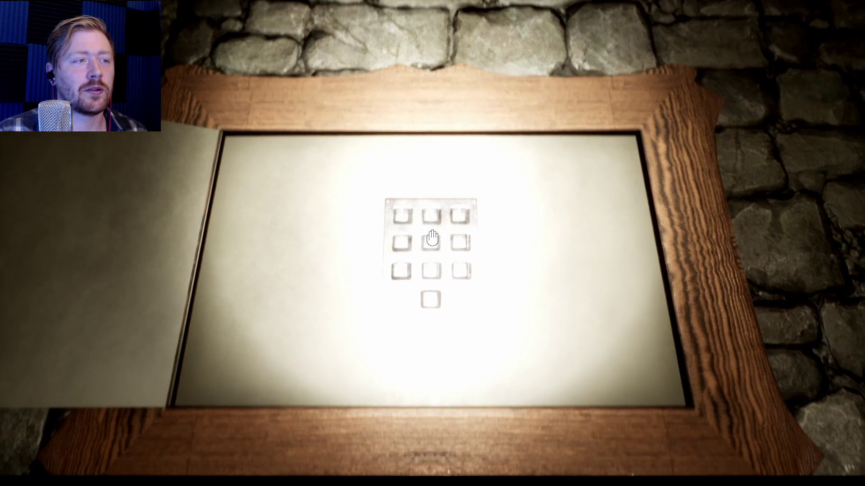
left_click(433, 237)
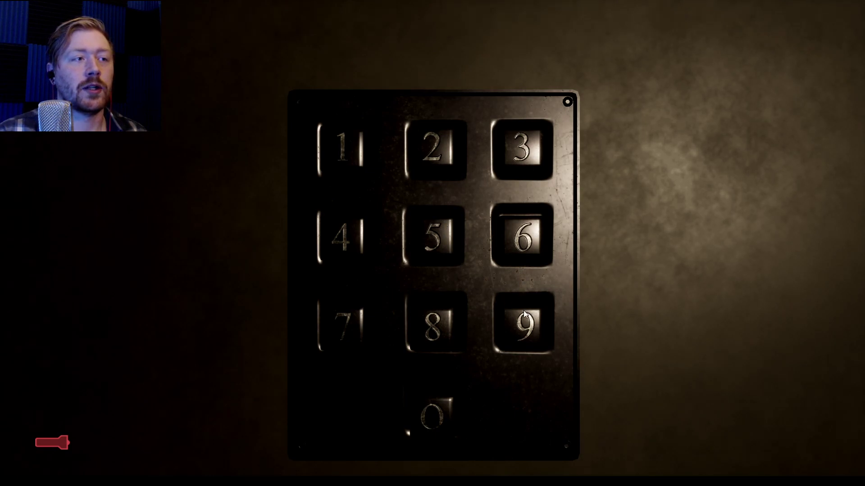
right_click(428, 166)
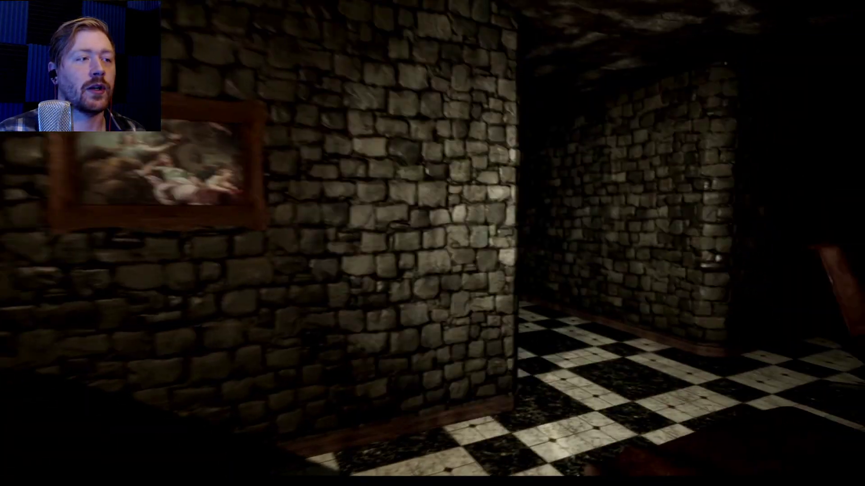
Walk into the church past the pews and face the cross-topped doorway and hymn boards
key("w")
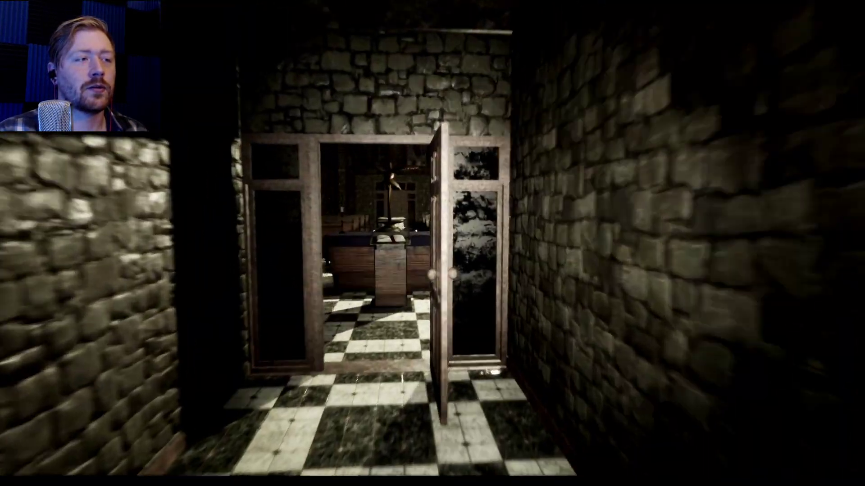
key("w")
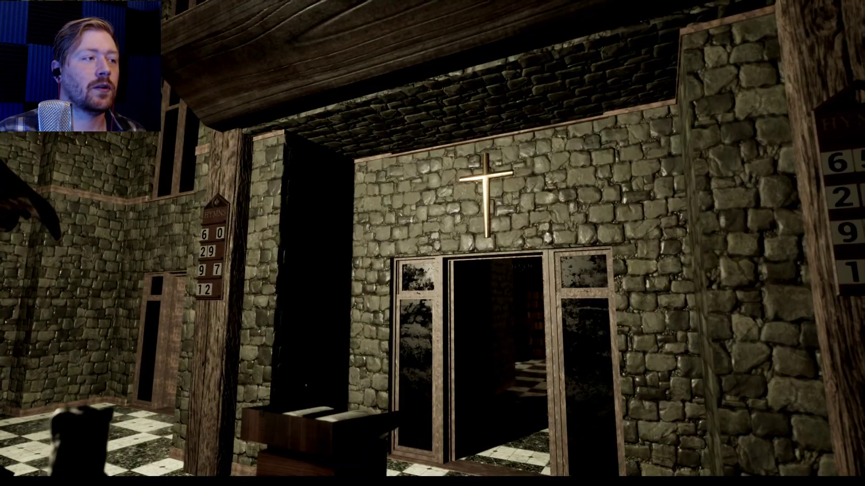
key("w")
key("s")
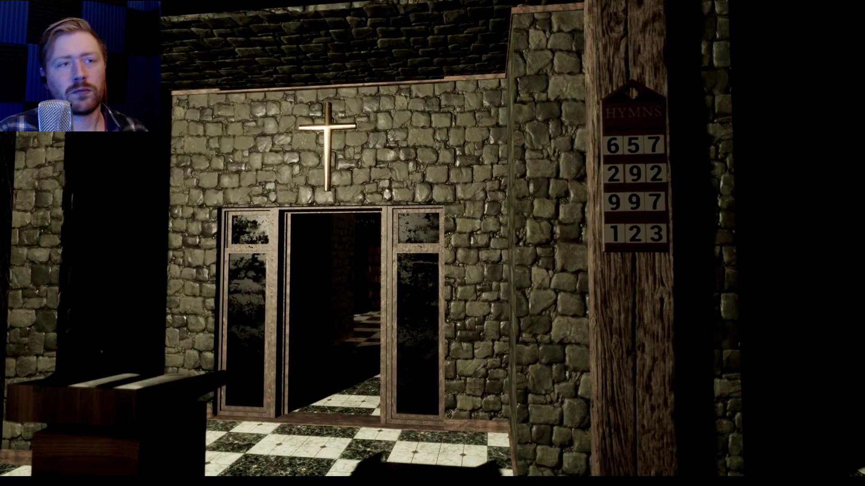
key("s")
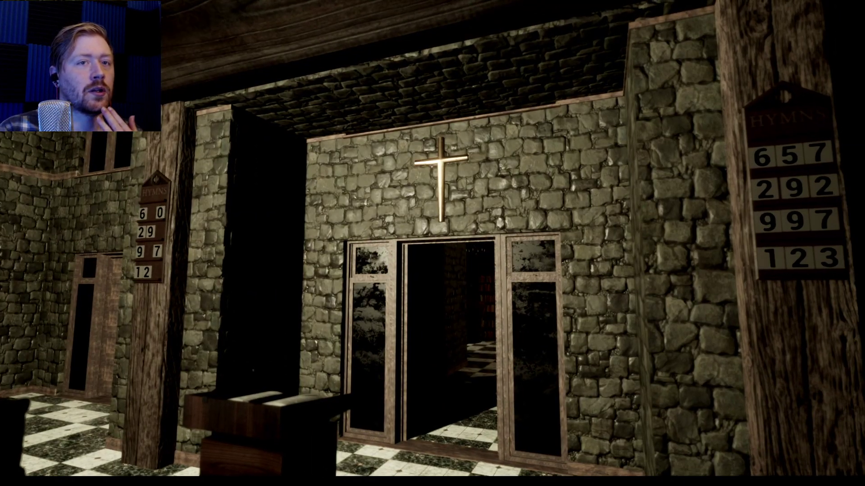
key("a")
Study and compare the numbers on the left and right hymn boards
key("w")
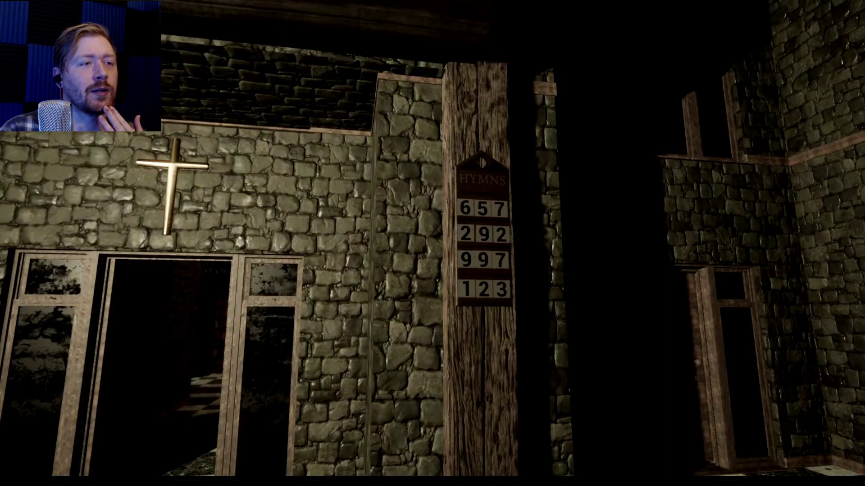
key("a")
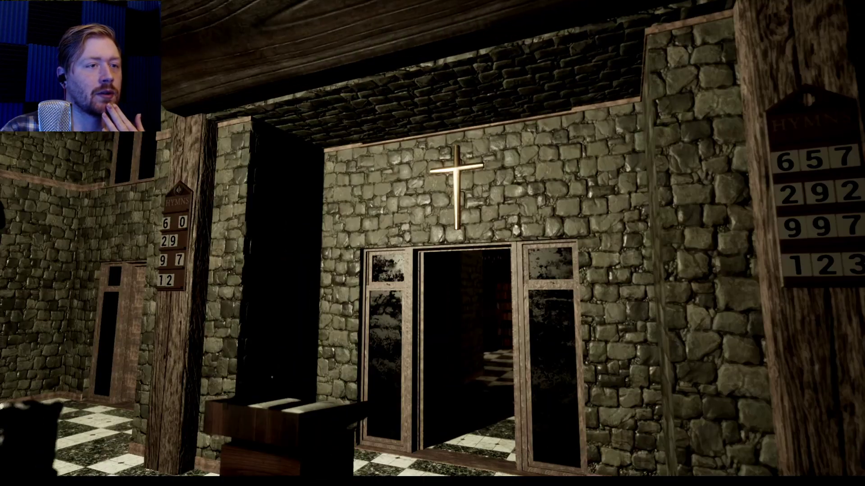
key("d")
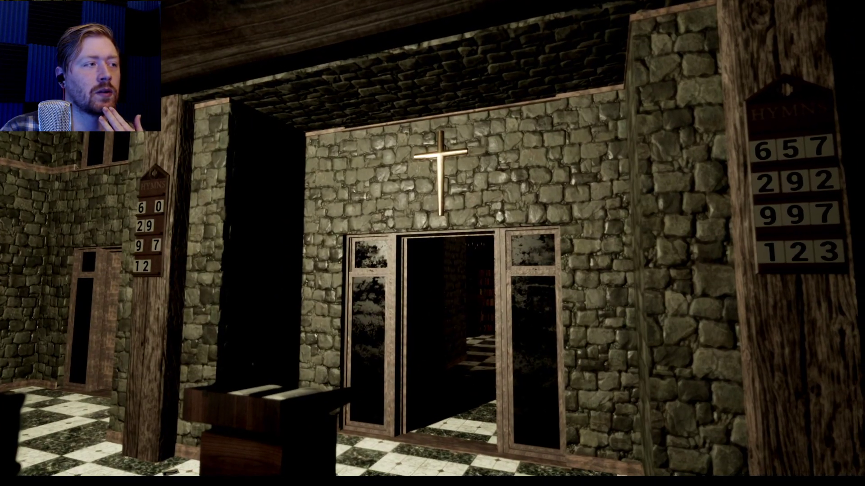
key("d")
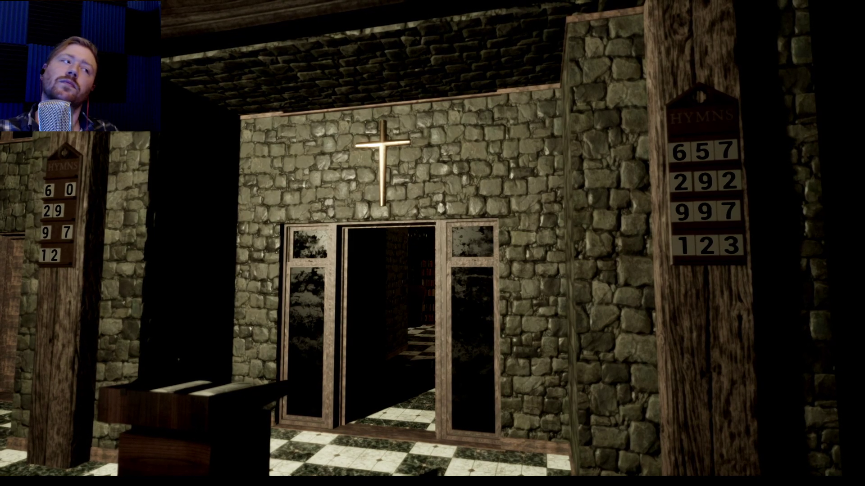
key("d")
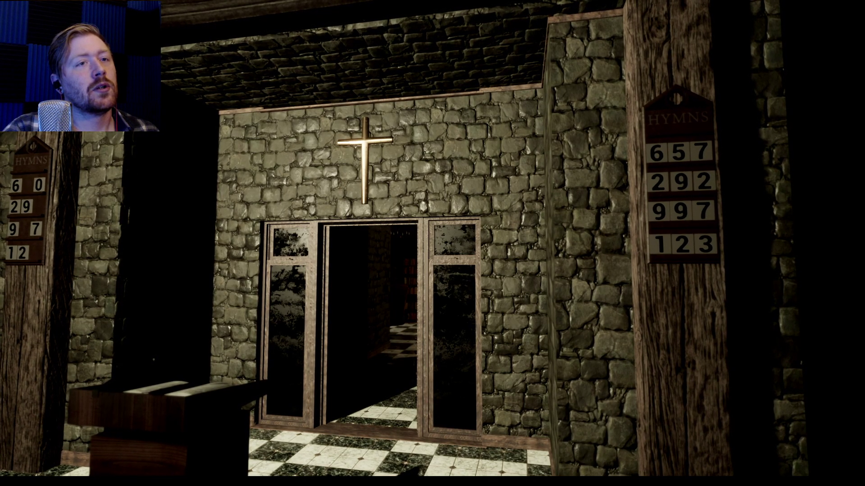
key("a")
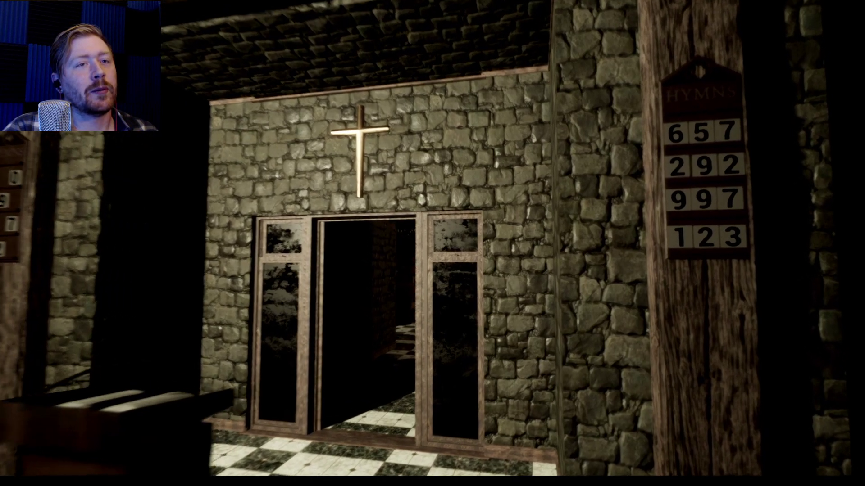
Go through the doorway and down the corridor to inspect the wall safe's keypad
key("w")
key("w")
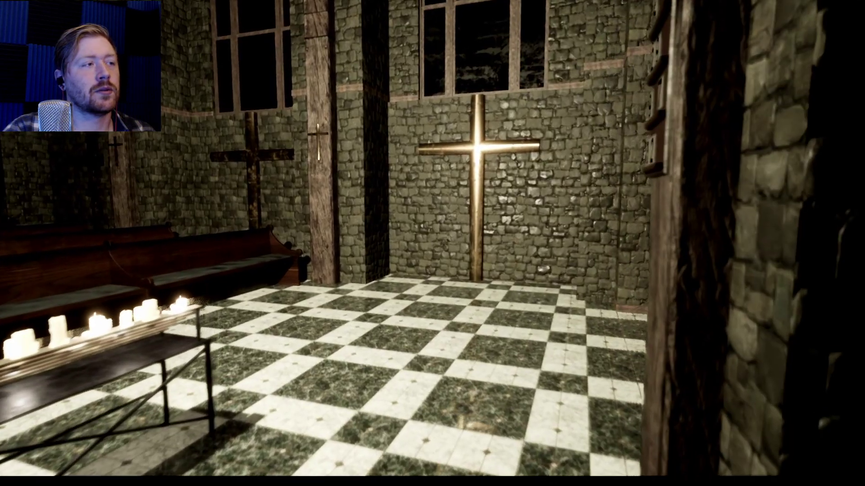
key("w")
key("w")
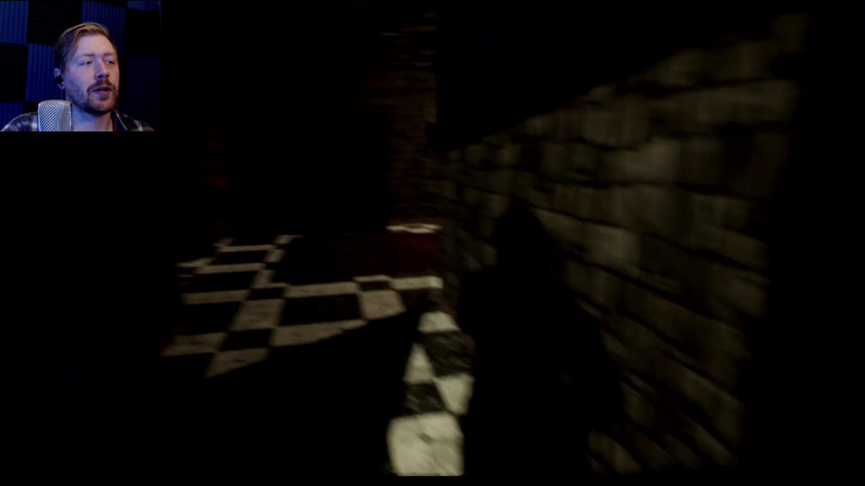
key("w")
key("e")
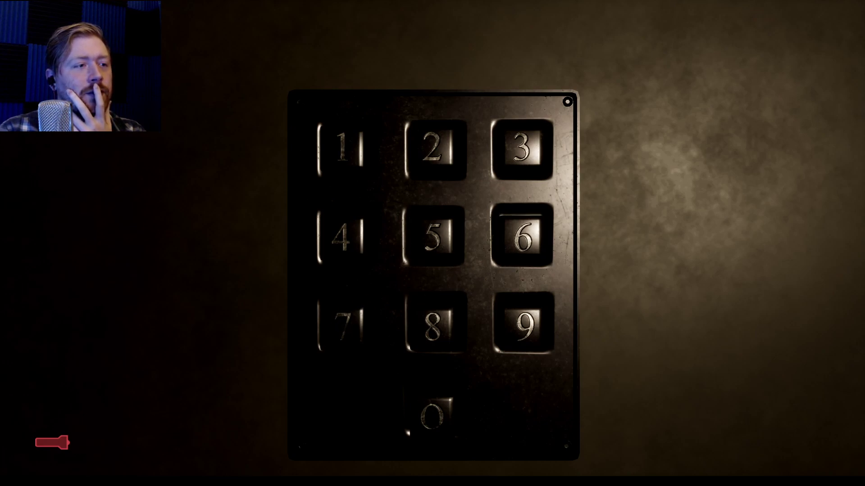
Exit the keypad close-up, zoom back in, then leave it facing the candlelit desk room
right_click(532, 331)
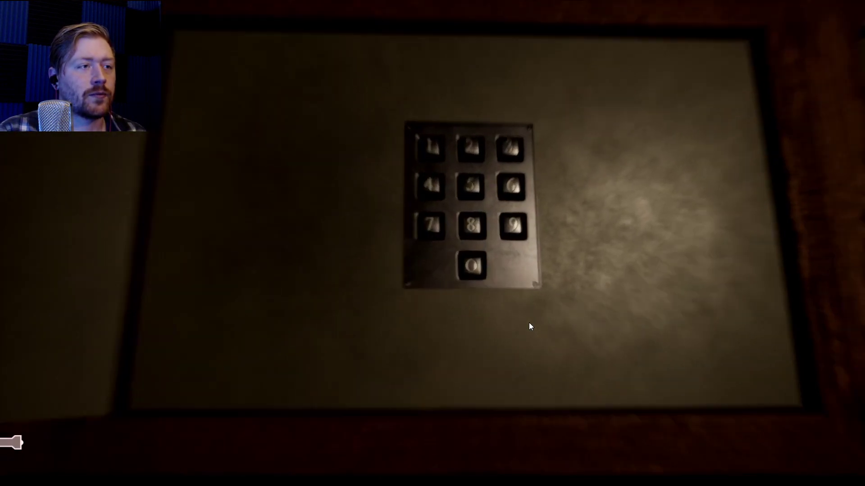
left_click(529, 327)
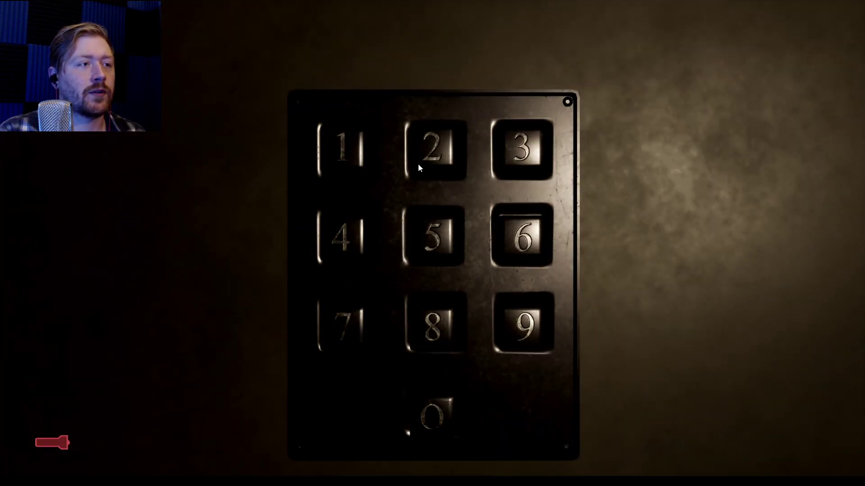
right_click(534, 149)
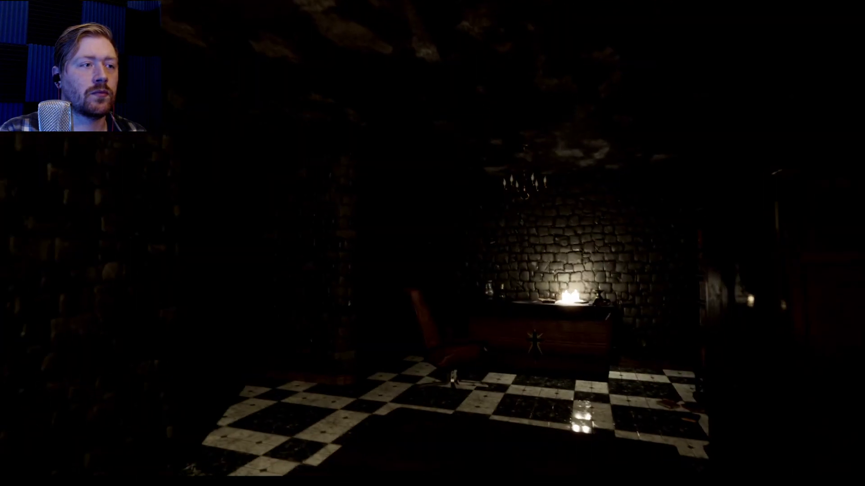
key("w")
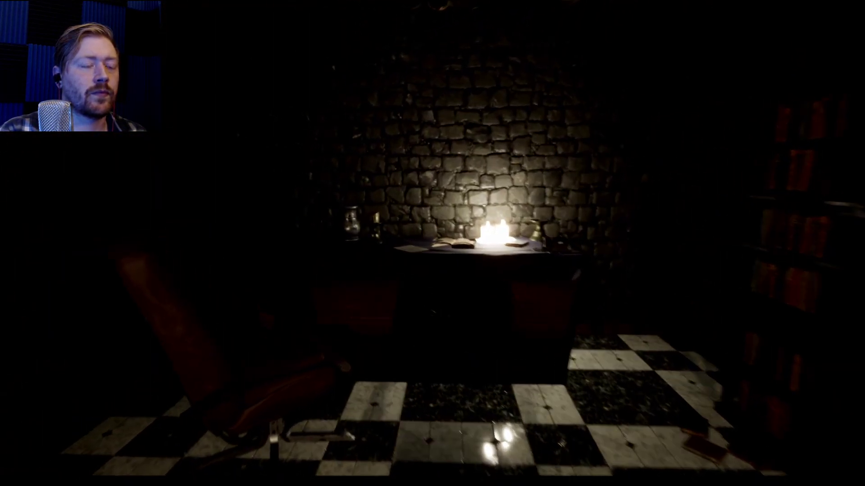
Walk to the candlelit desk, read the handwritten note about the ritual hymns, then put it away
key("w")
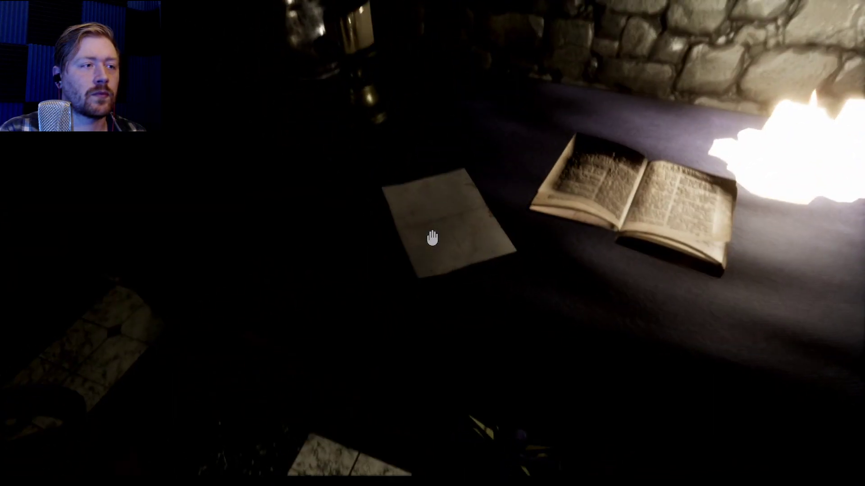
left_click(433, 237)
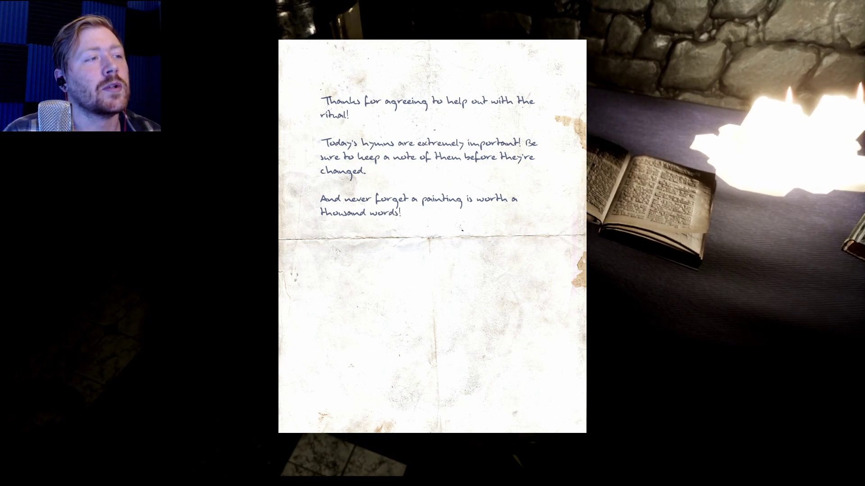
left_click(433, 238)
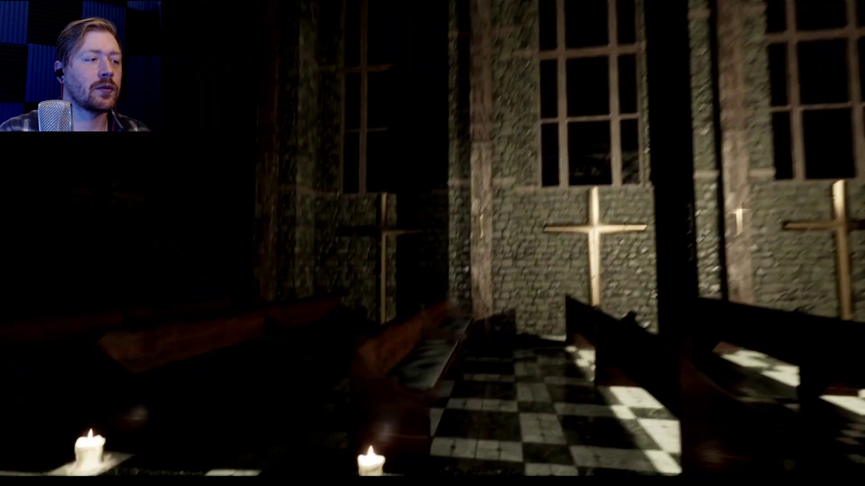
Walk through the nave past the pillar and organ to the side wall with crosses and candles
key("w")
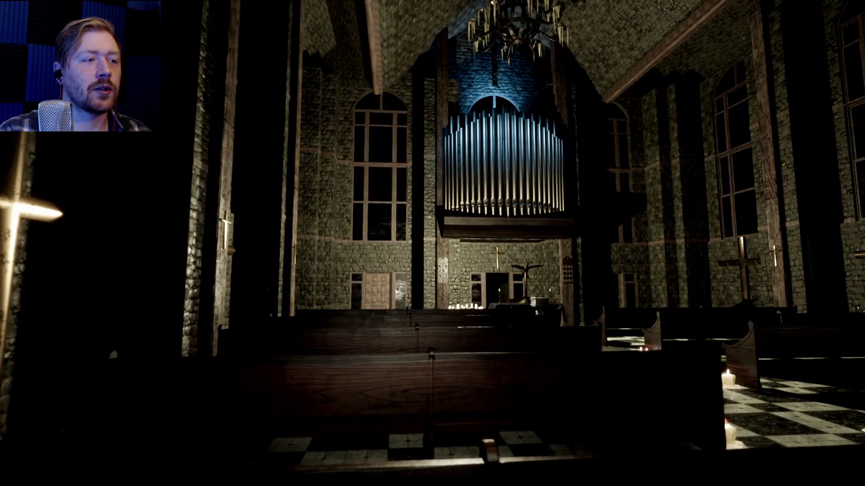
key("w")
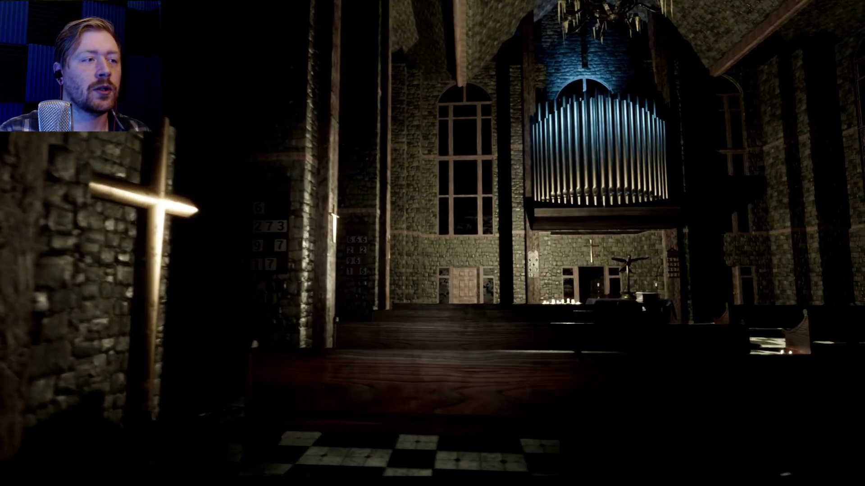
key("w")
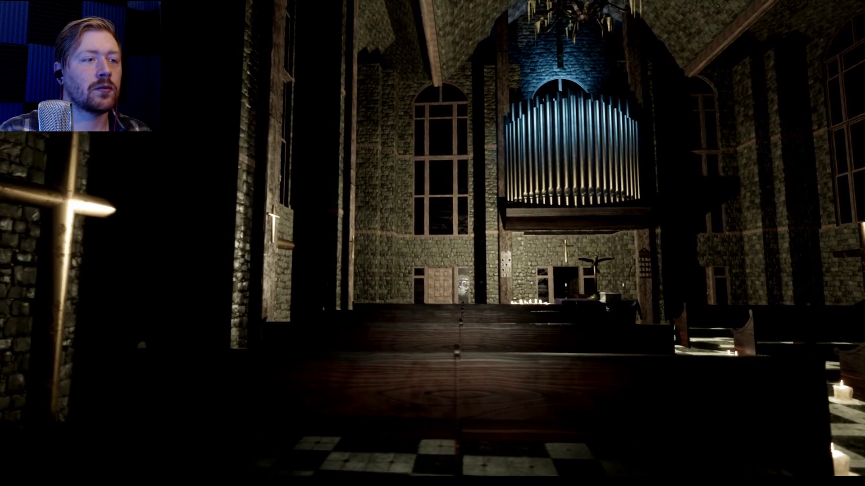
key("w")
key("w")
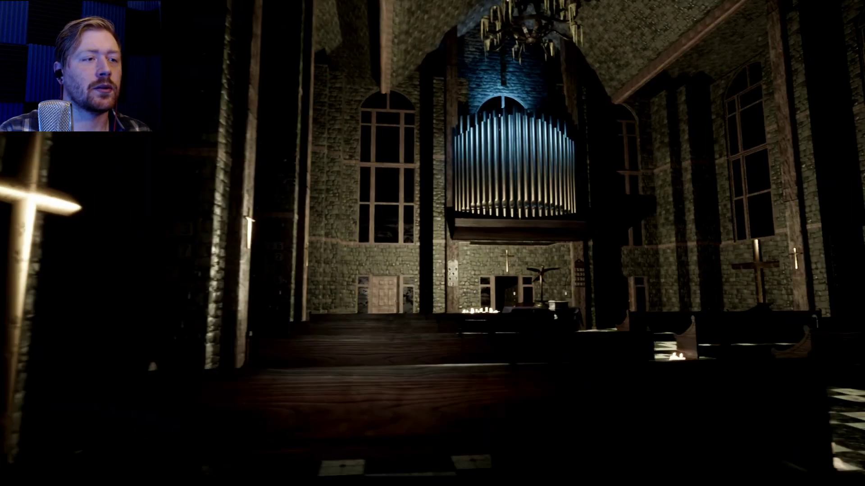
key("w")
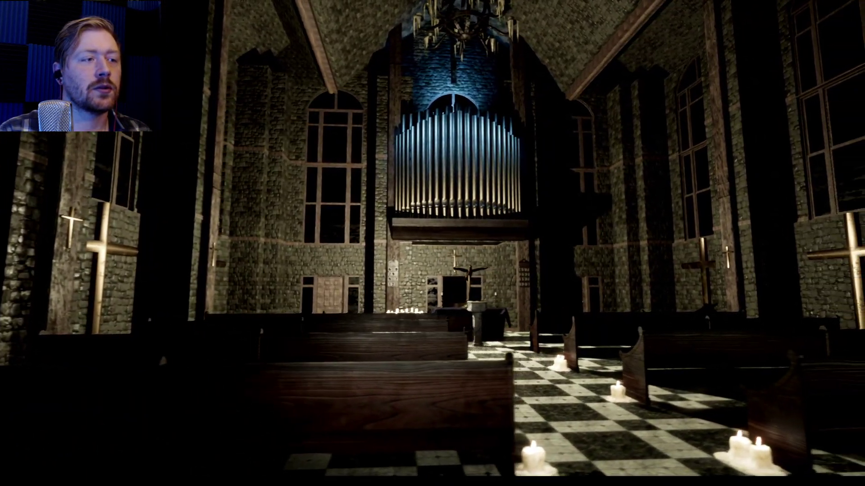
key("w")
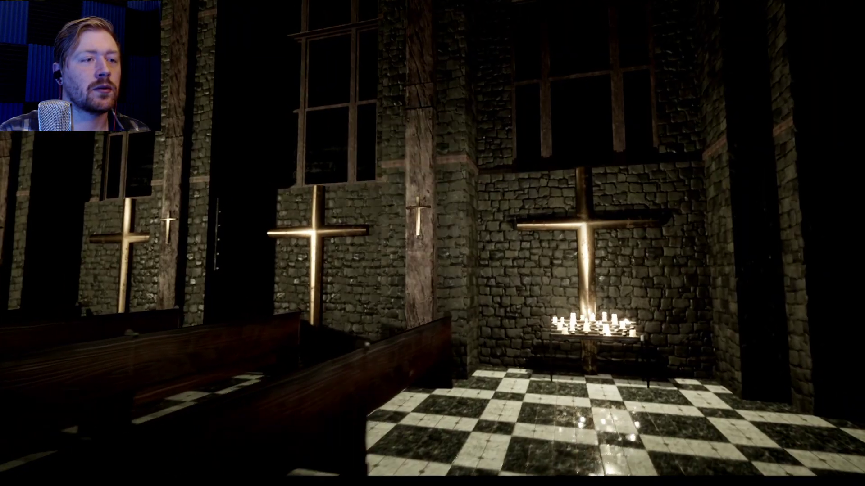
key("w")
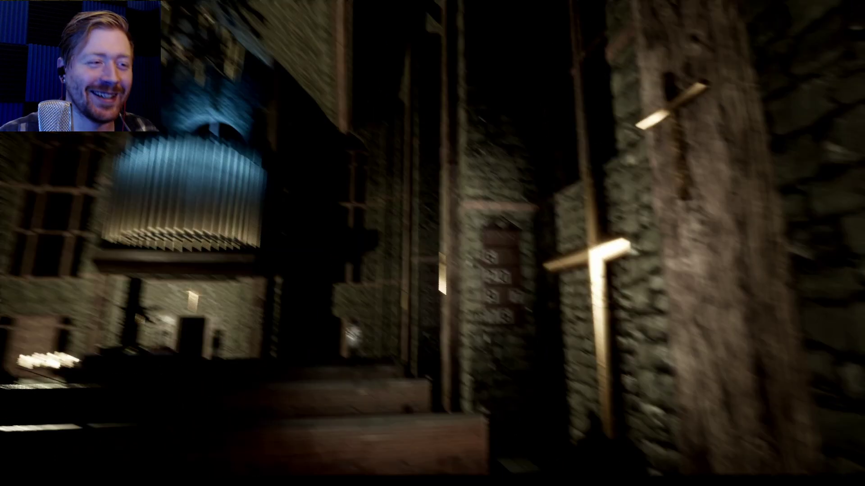
key("a")
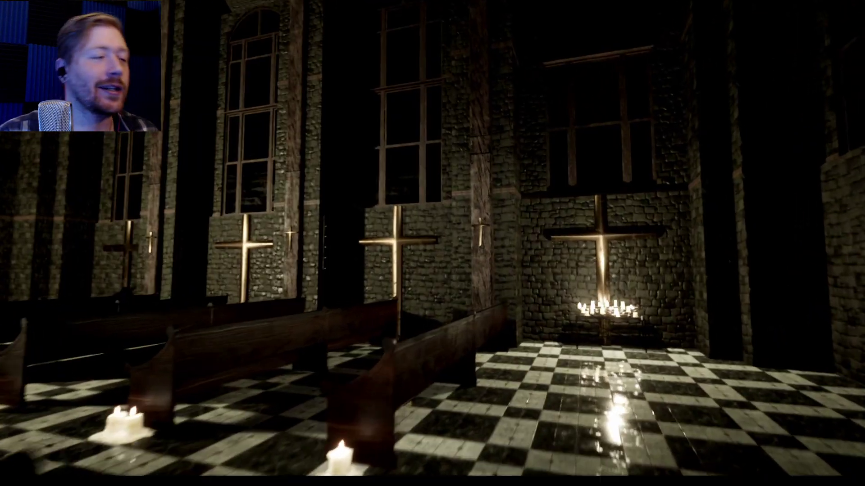
Continue past the altar and hymn board, through the doorway, to the safe wall
key("w")
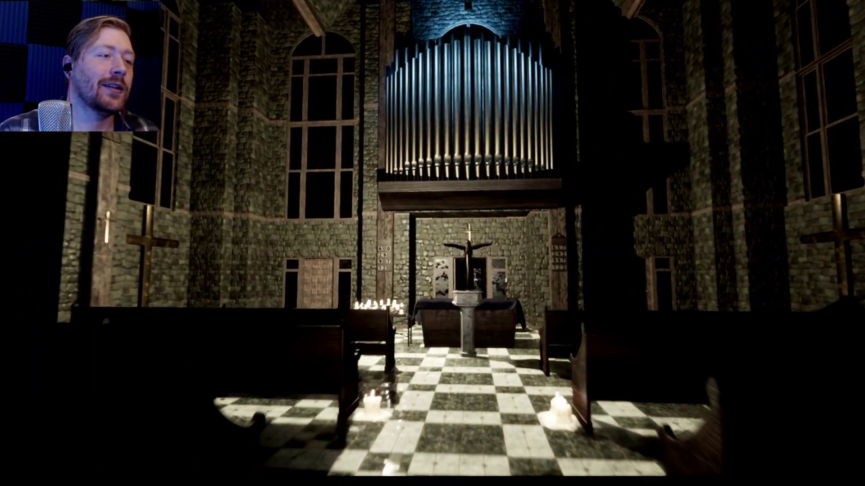
key("w")
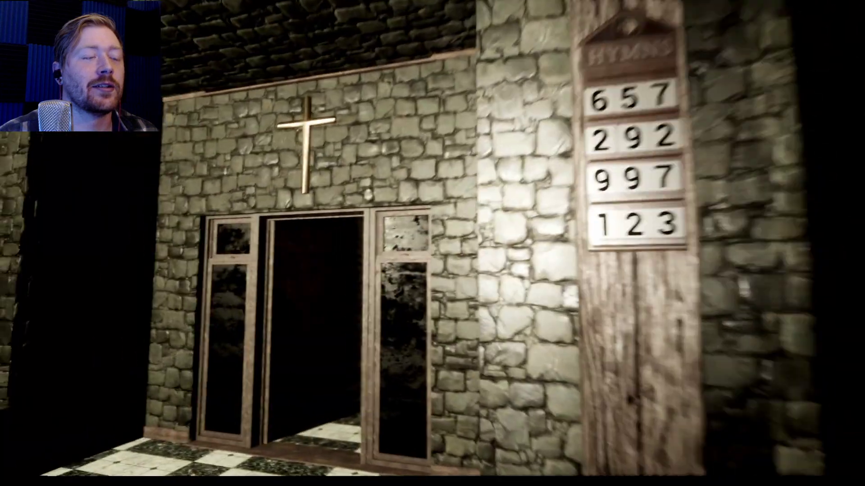
key("w")
key("w")
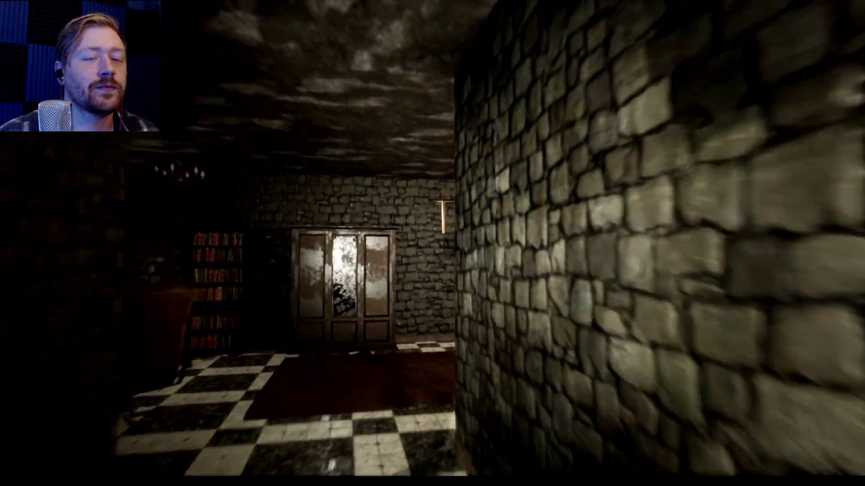
key("w")
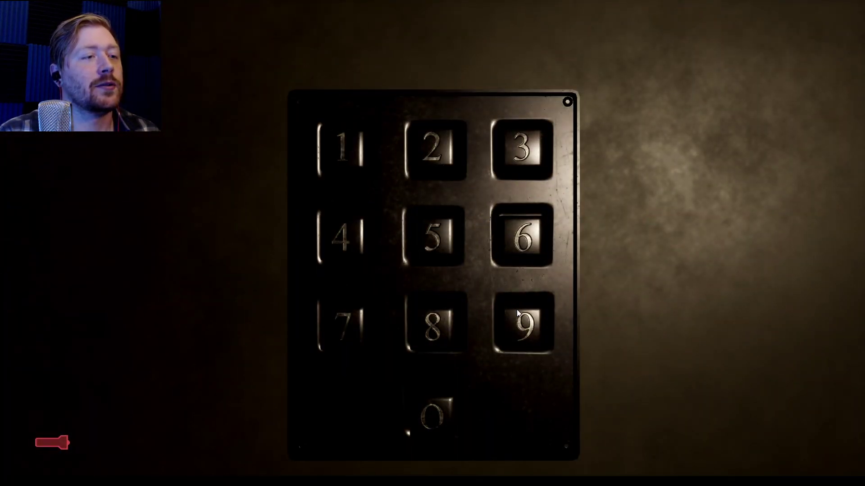
Back away from the safe keypad and walk down the checkered corridor into the chapel
key("Escape")
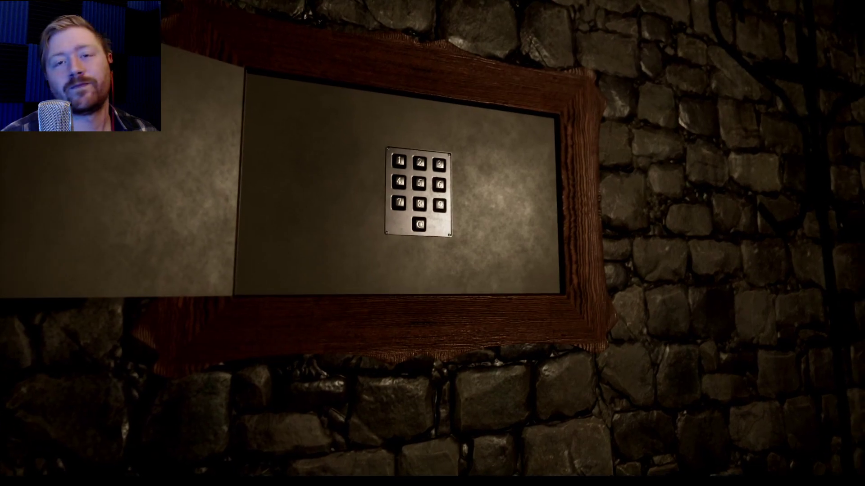
key("w")
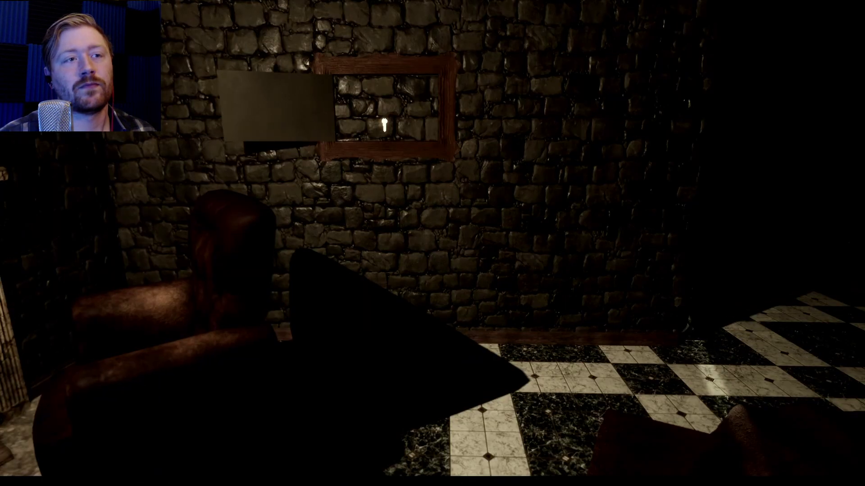
key("w")
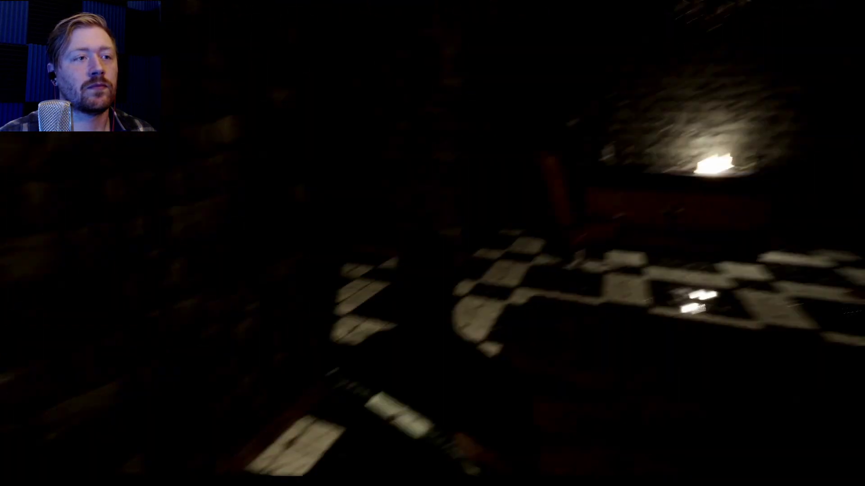
key("w")
key("w")
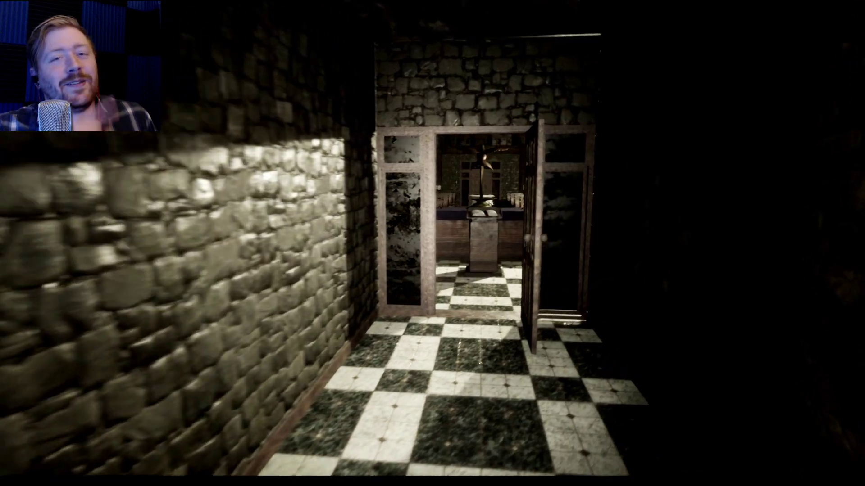
key("w")
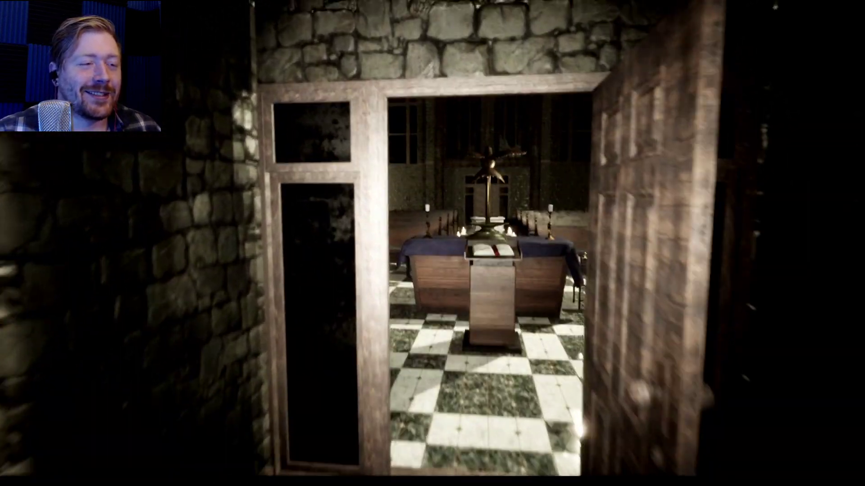
key("w")
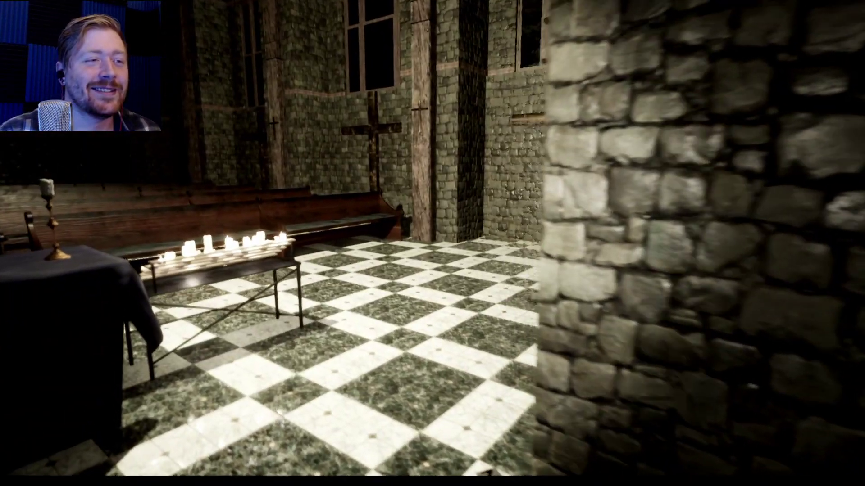
Open the wooden door numbered 12 and walk through it into the brick stairwell
key("w")
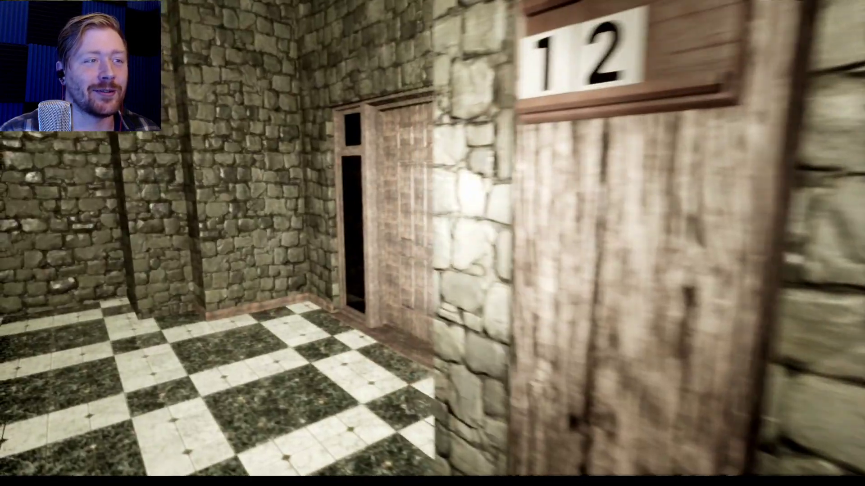
key("w")
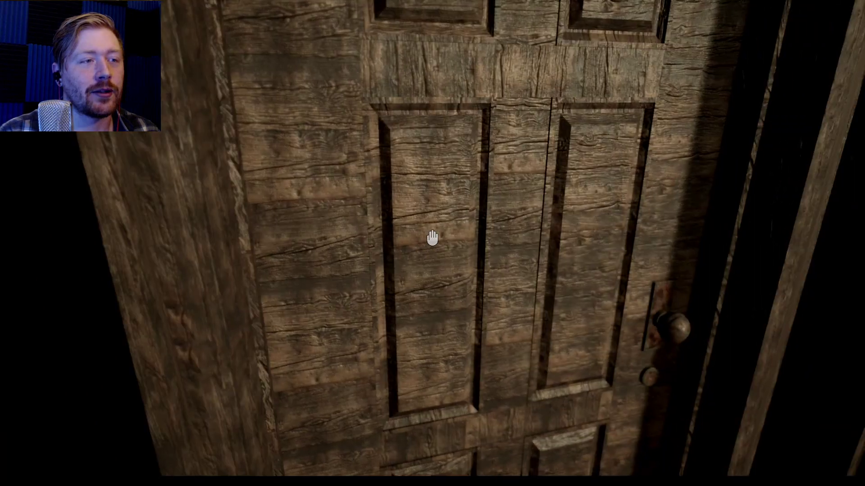
left_click(433, 237)
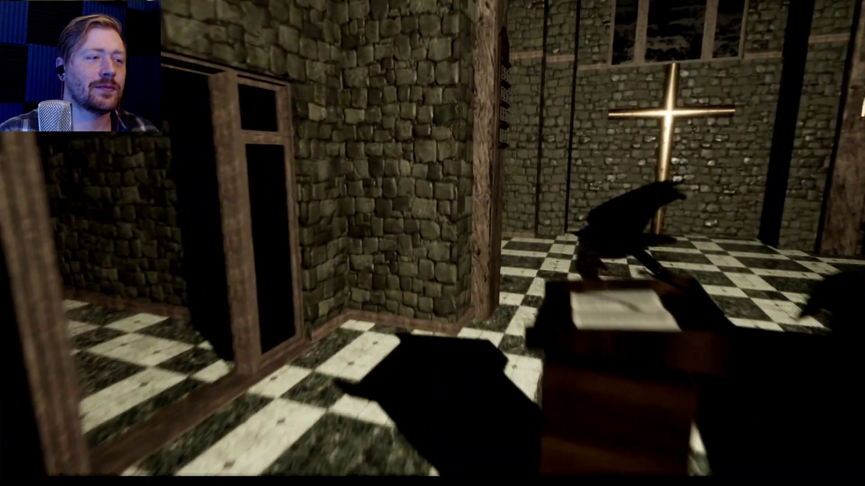
key("w")
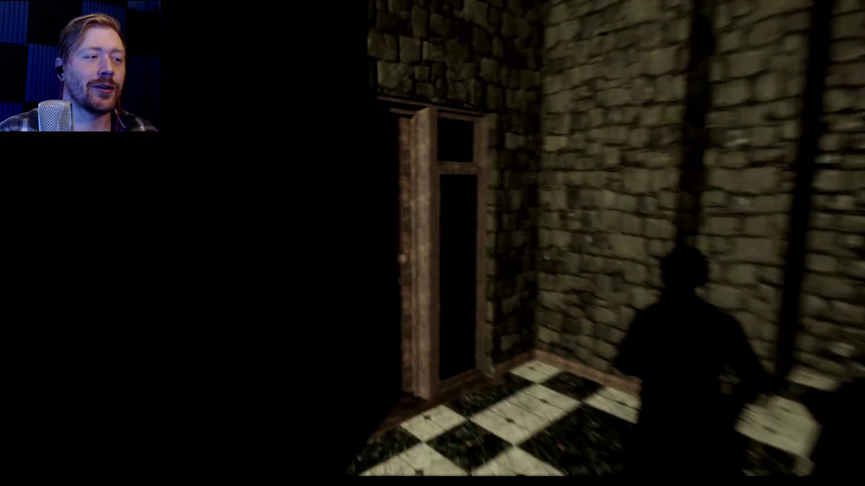
key("w")
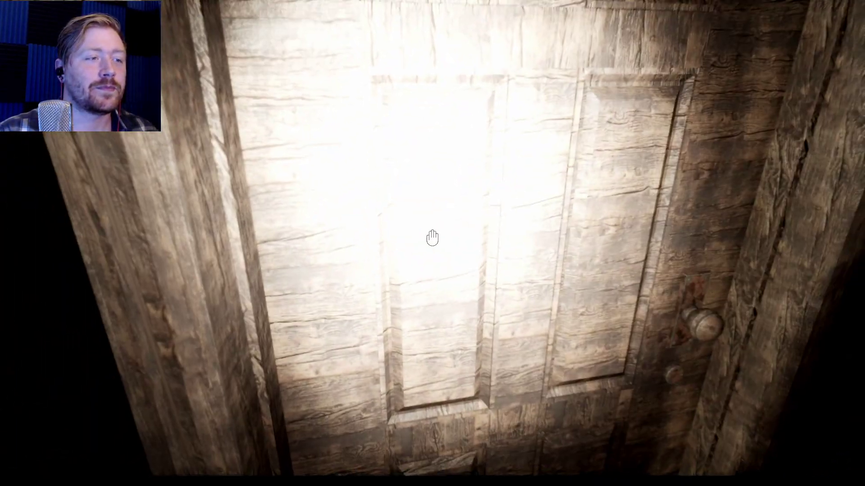
key("w")
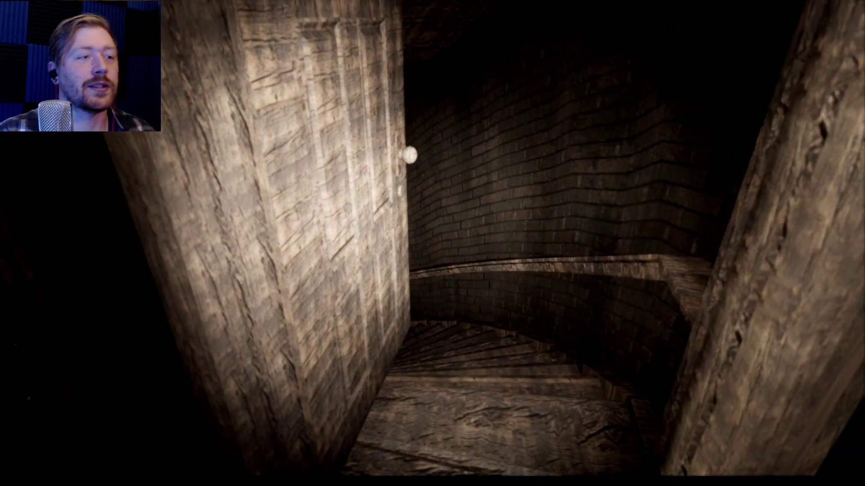
key("w")
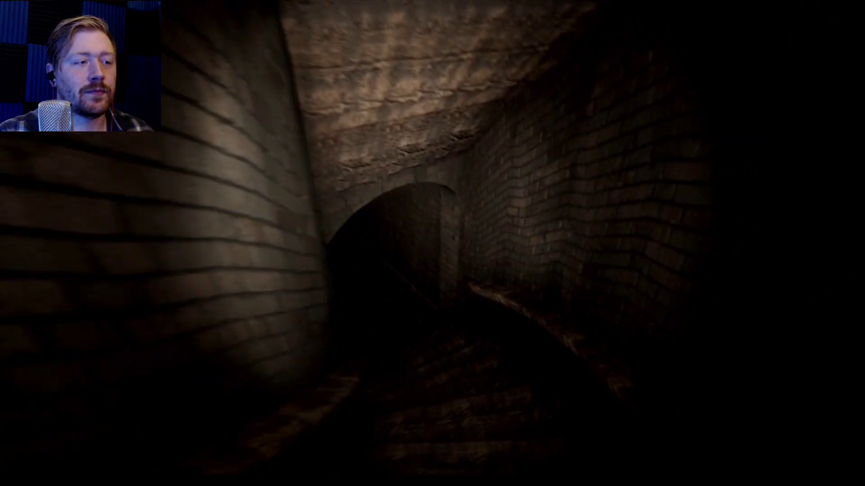
key("w")
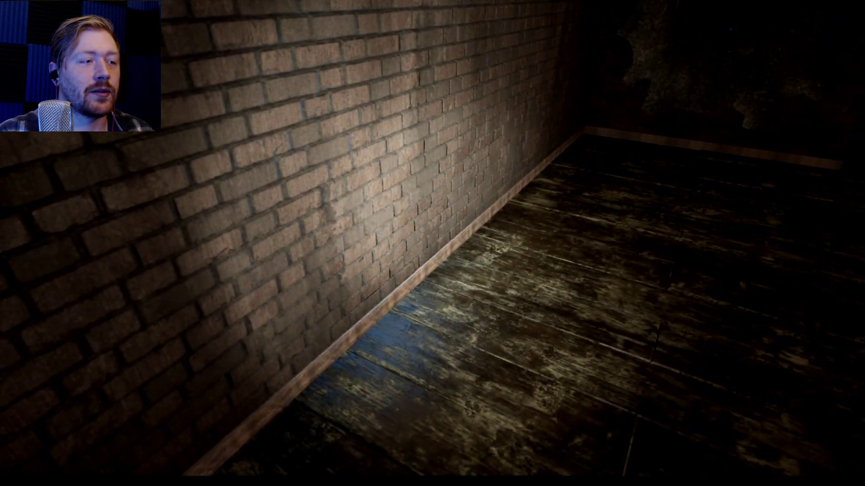
Look around the basement storeroom and take the glowing cross from the biohazard bucket
left_click_drag(433, 244, 433, 244)
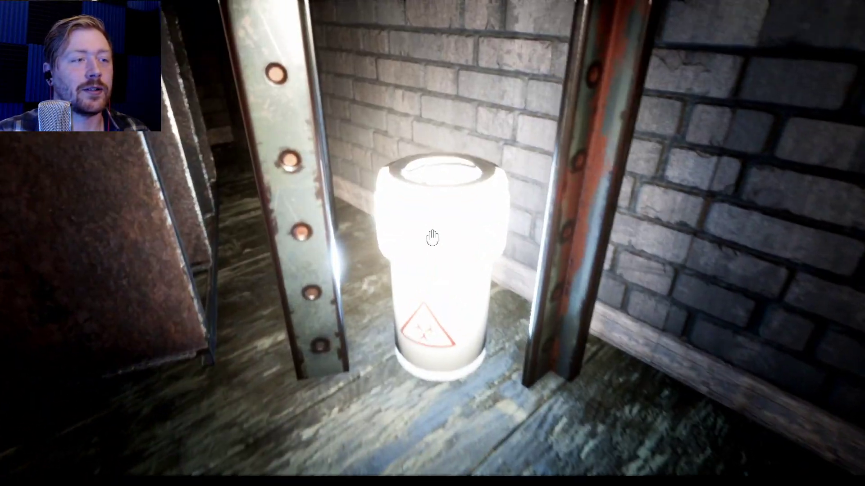
left_click(432, 238)
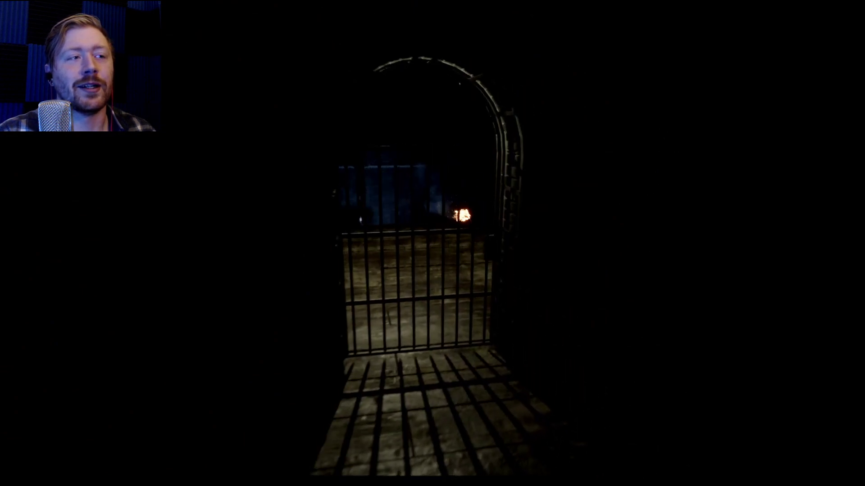
Open the barred gate and head through the passage toward the arched iron gate
left_click(432, 238)
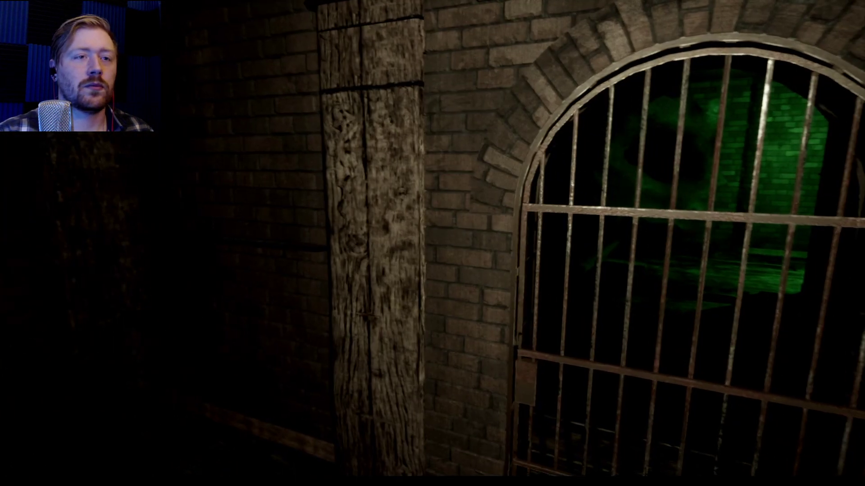
Walk up to the cell gate and switch on the flashlight to inspect the bloodstained workbench
key("w")
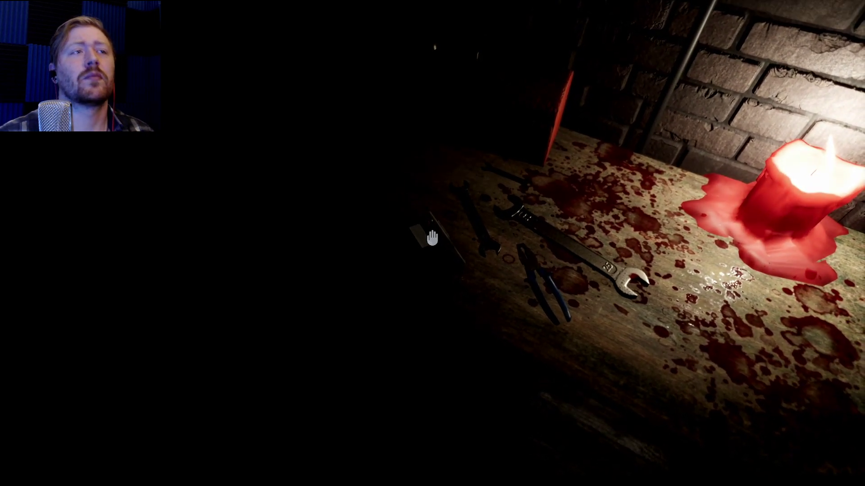
key("f")
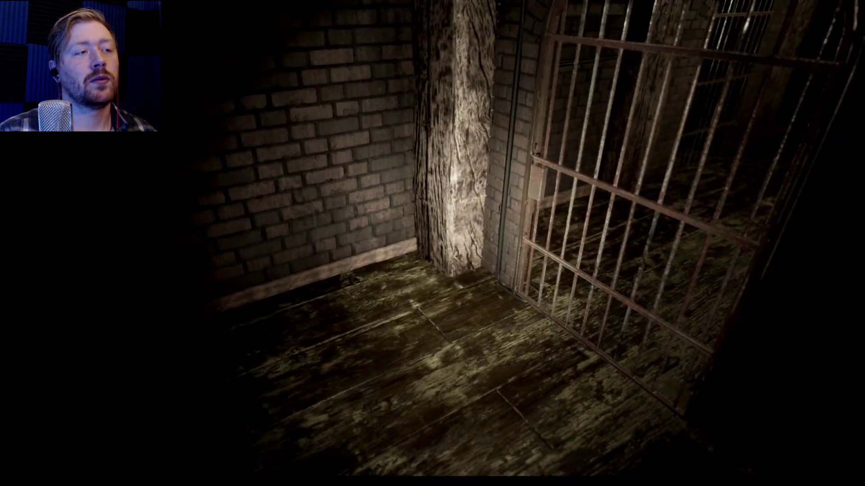
Check the inventory, then flip the light switch to reach the brazier chamber
key("Tab")
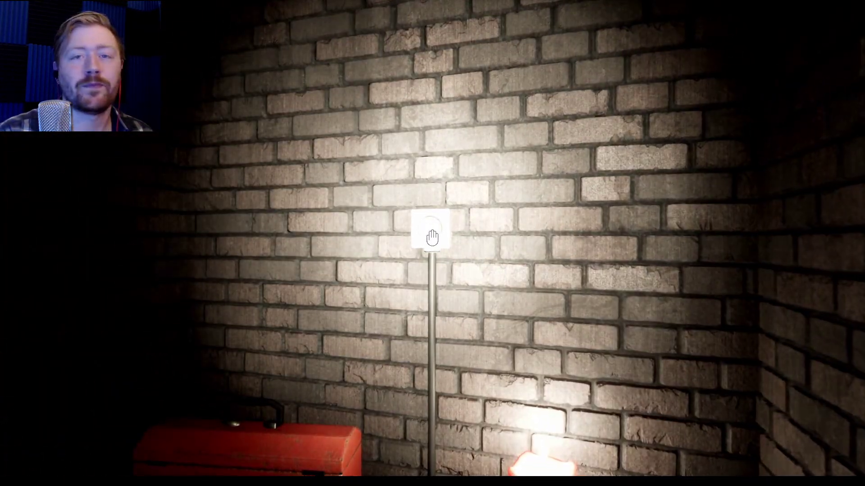
left_click(432, 237)
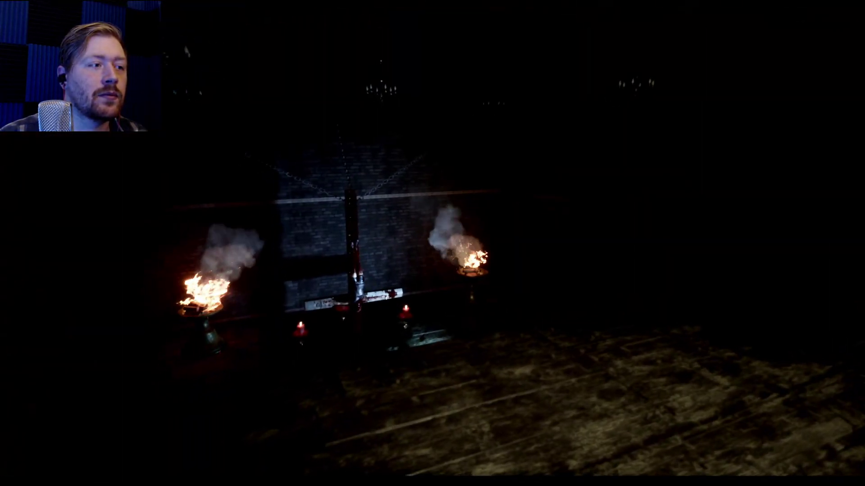
Pick up the Church Cell Key while facing the arched barred gate
key("e")
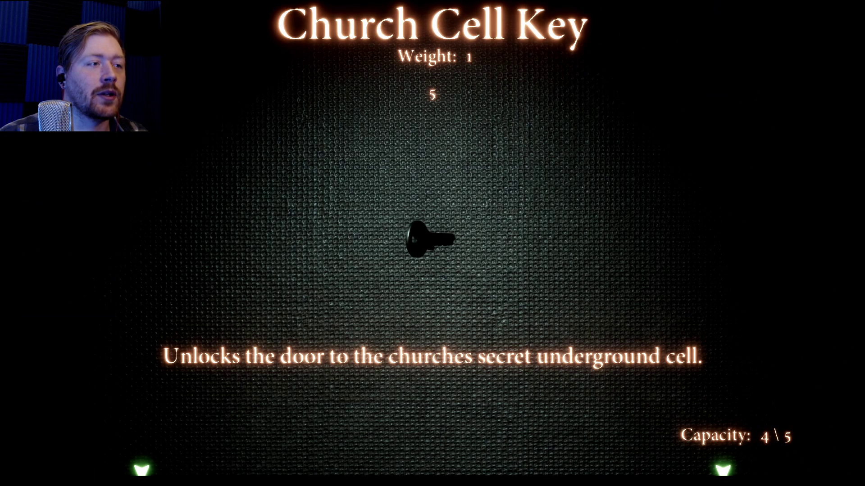
scroll(432, 243, "down", 1)
scroll(432, 243, "down", 1)
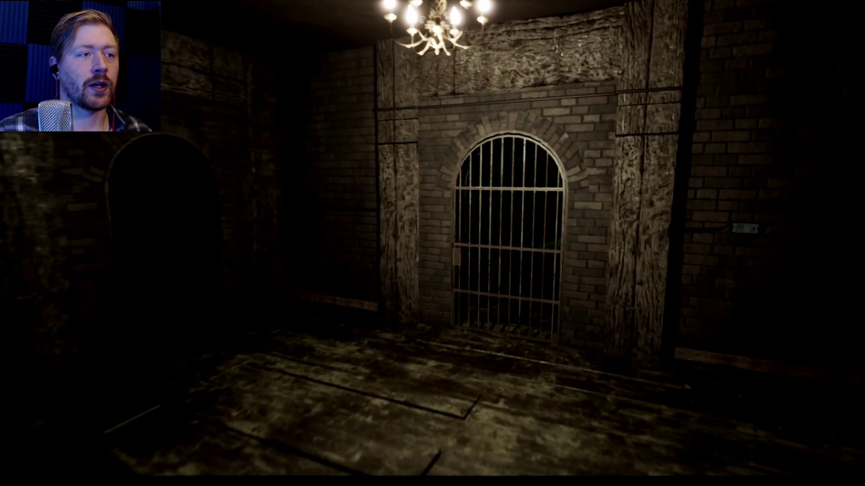
Step forward until the arched barred gate is centred just ahead
key("w")
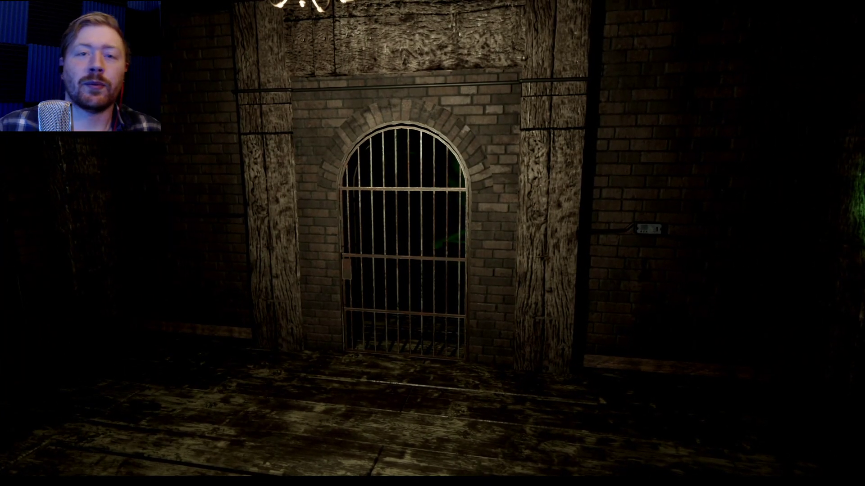